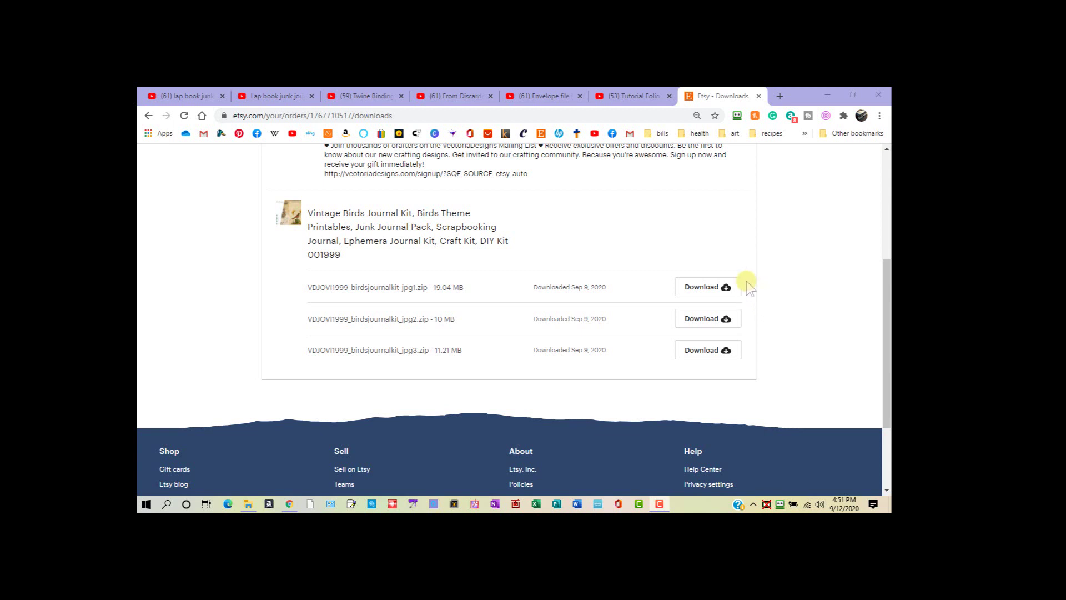
# Step: Start downloading VDJOVI1999_birdsjournalkit_jpg1.zip, and create and open a folder named etsy2 on the Elements (G:) drive as its save location
pyautogui.click(721, 288)
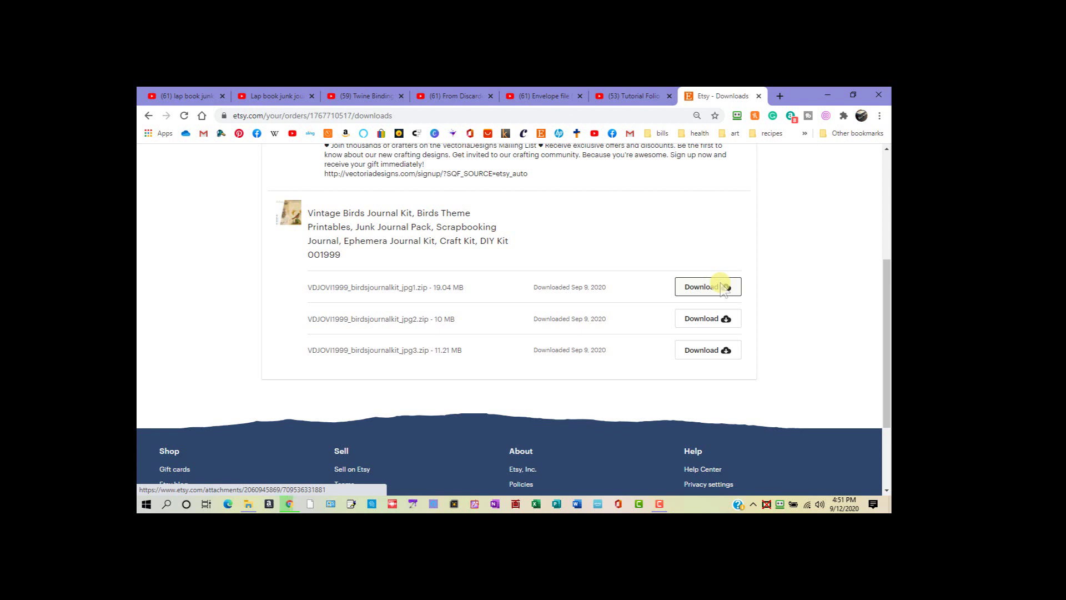
pyautogui.click(722, 288)
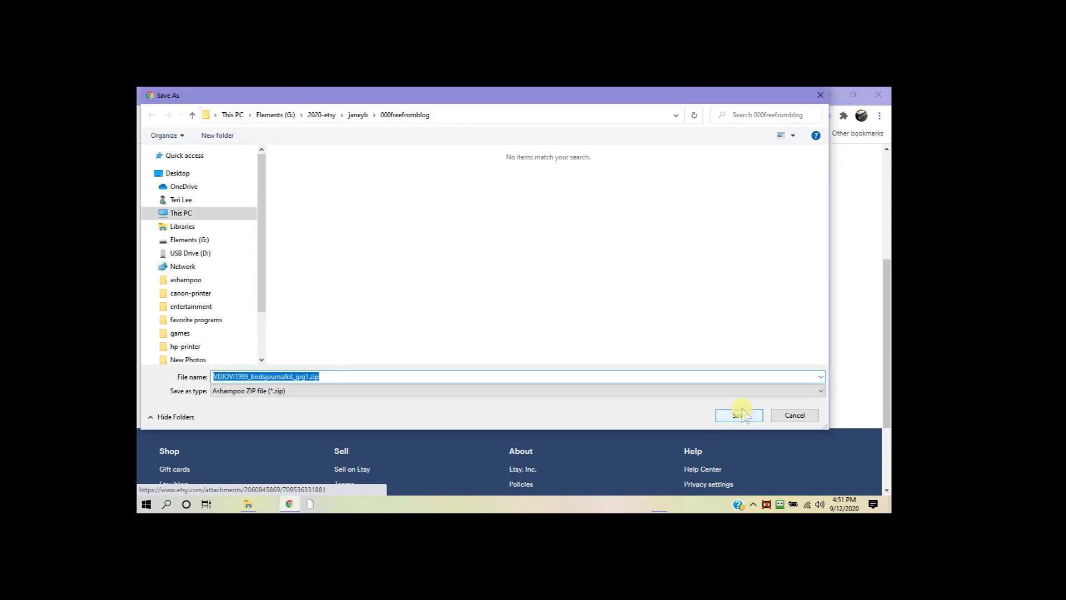
pyautogui.click(322, 114)
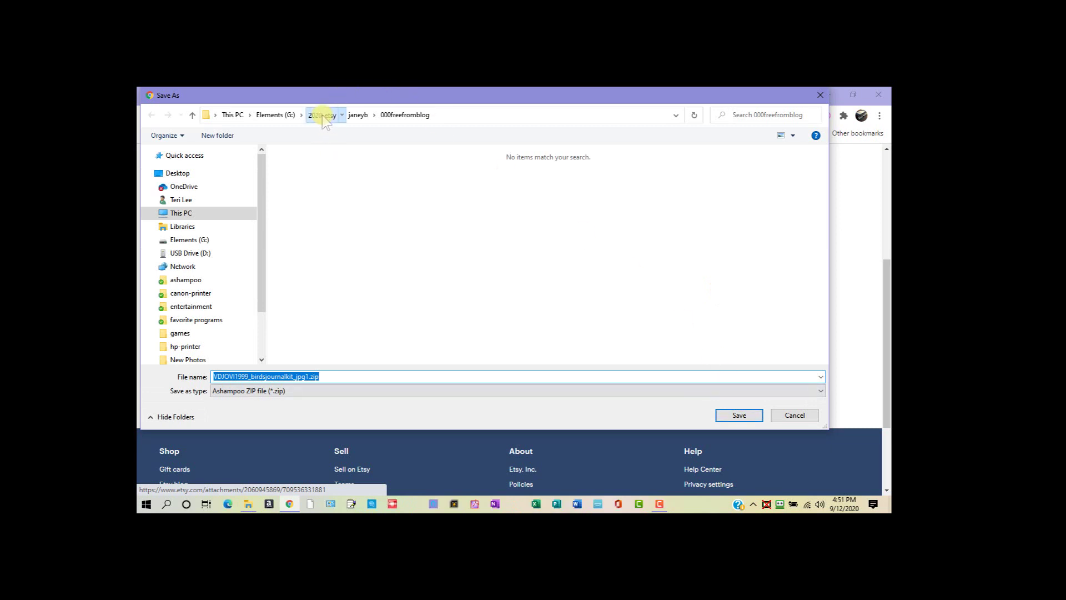
pyautogui.click(275, 115)
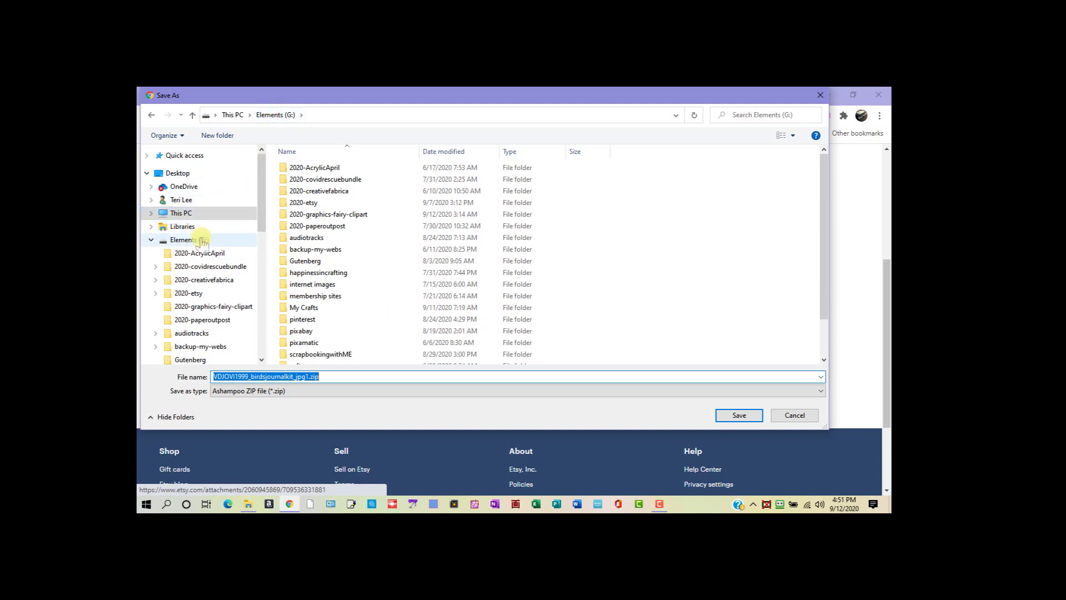
pyautogui.click(202, 240)
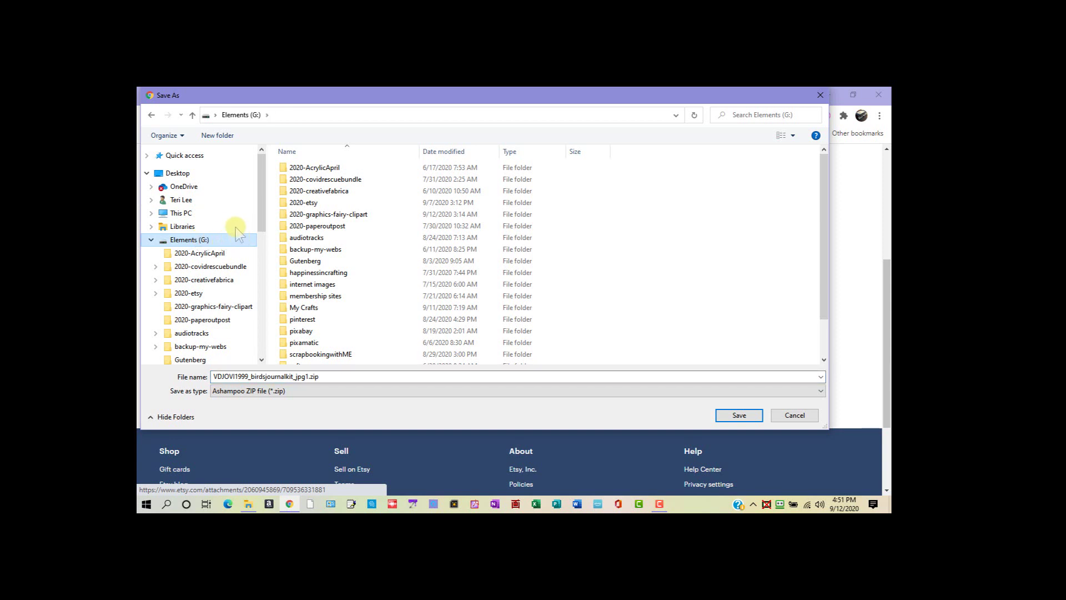
pyautogui.click(215, 138)
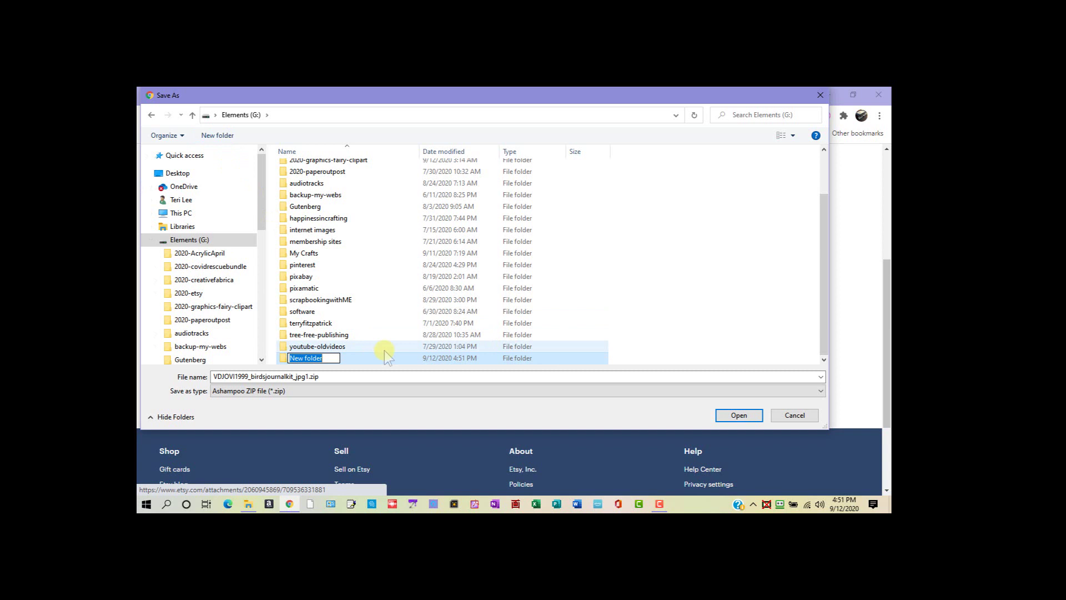
pyautogui.write('etsy2')
pyautogui.press('Return')
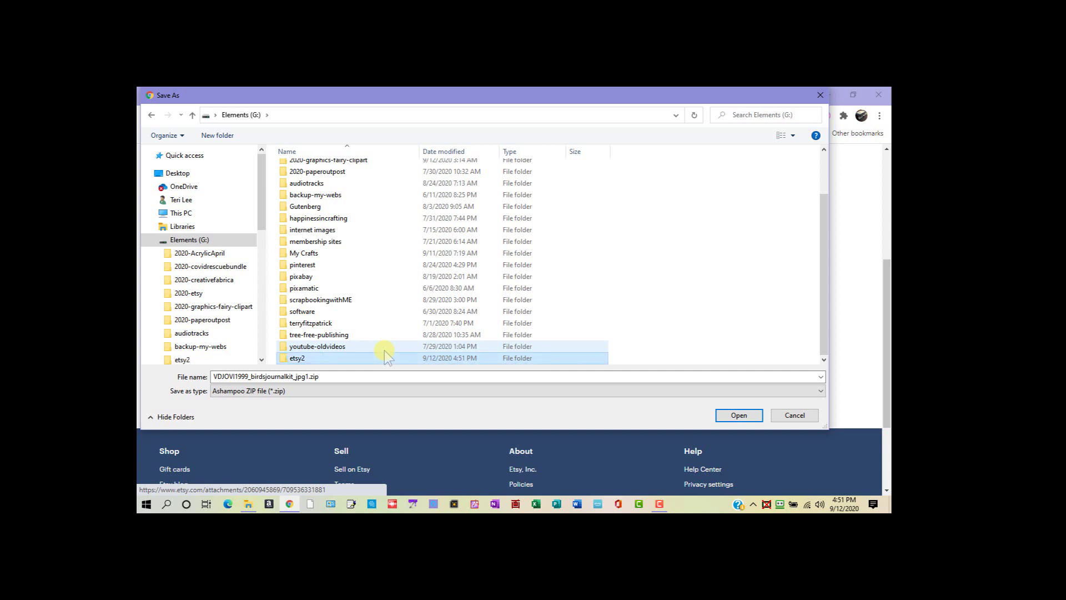
pyautogui.press('Return')
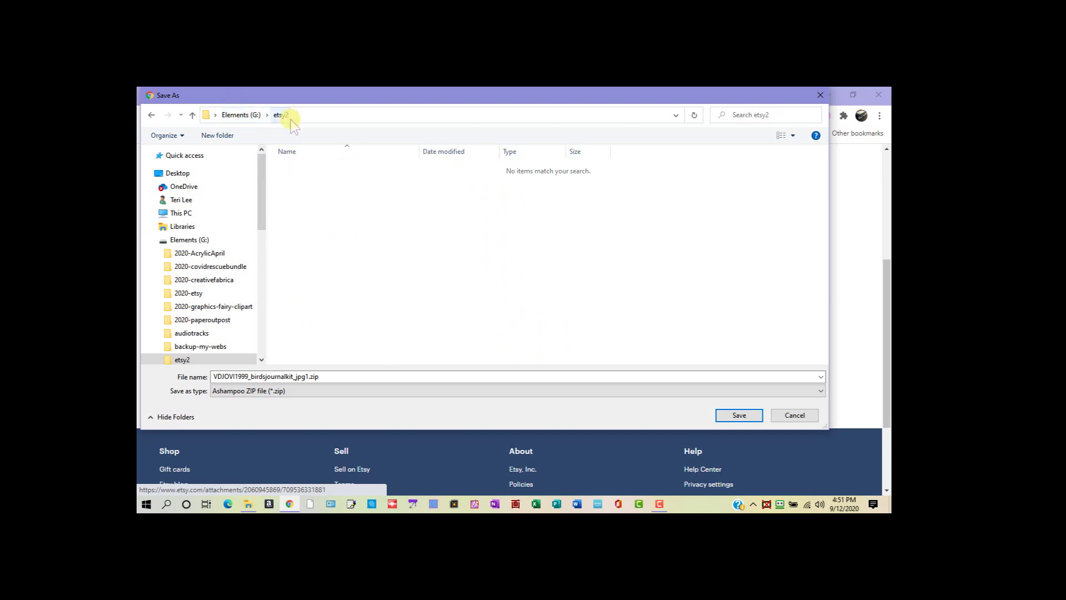
# Step: Create a subfolder named janeyb inside etsy2 and open it, dismissing the storage quota notification
pyautogui.click(233, 138)
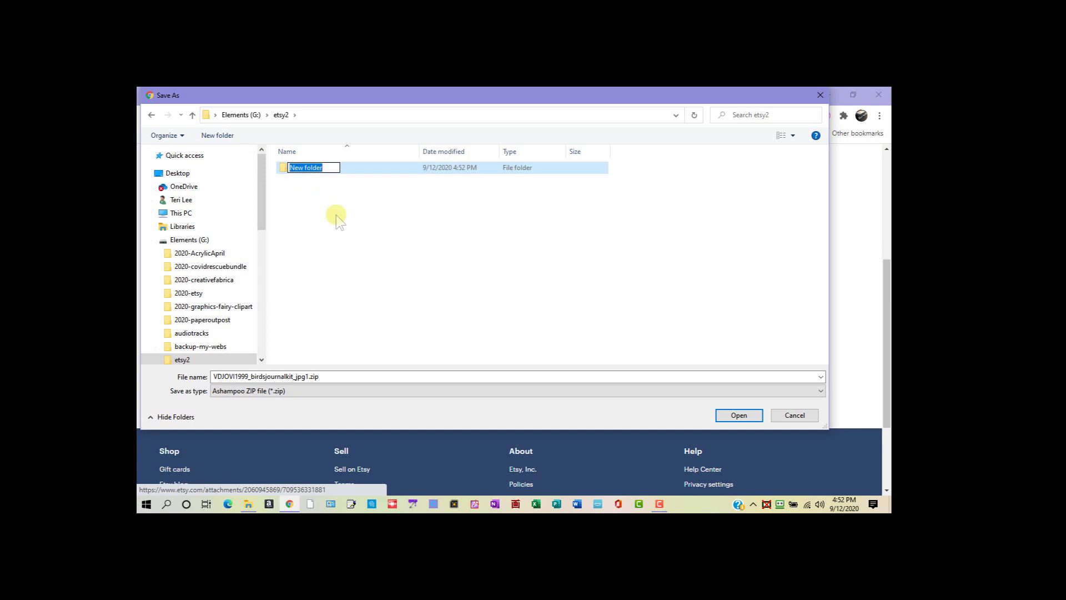
pyautogui.write('janeyb')
pyautogui.press('Return')
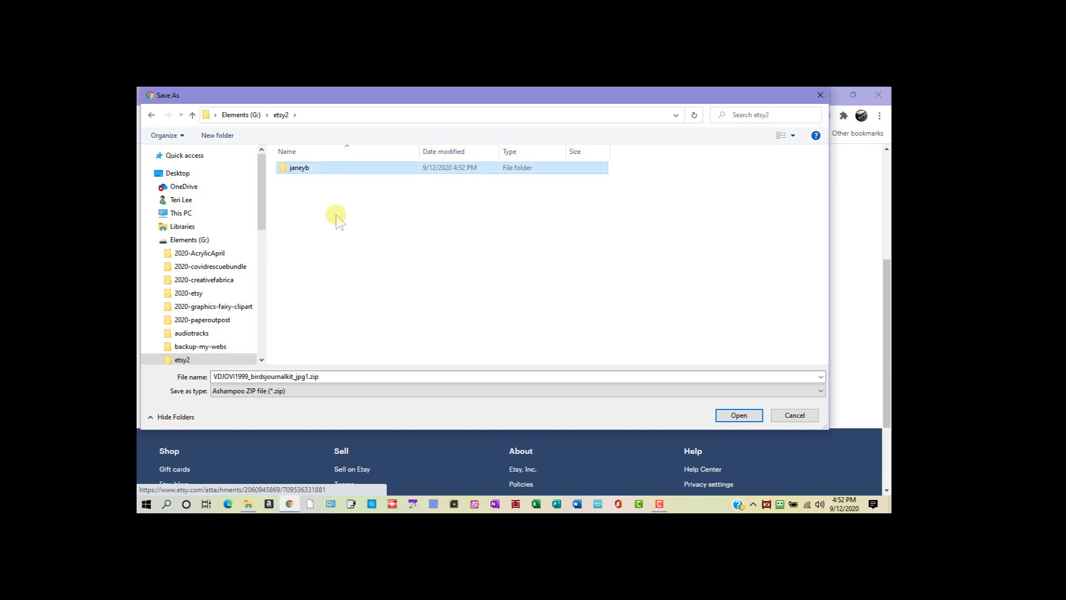
pyautogui.press('Return')
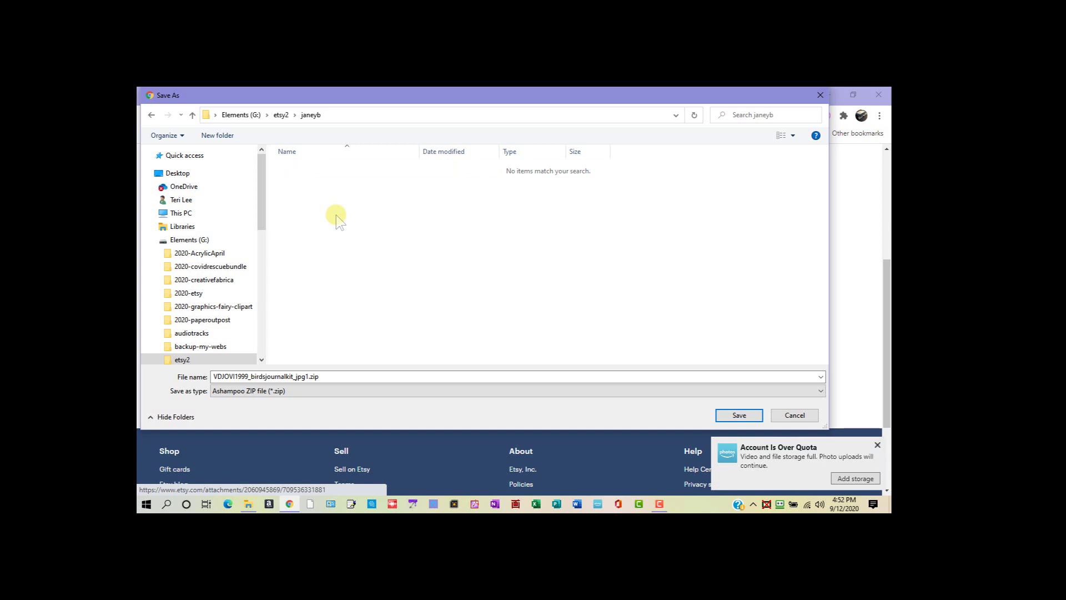
pyautogui.click(876, 445)
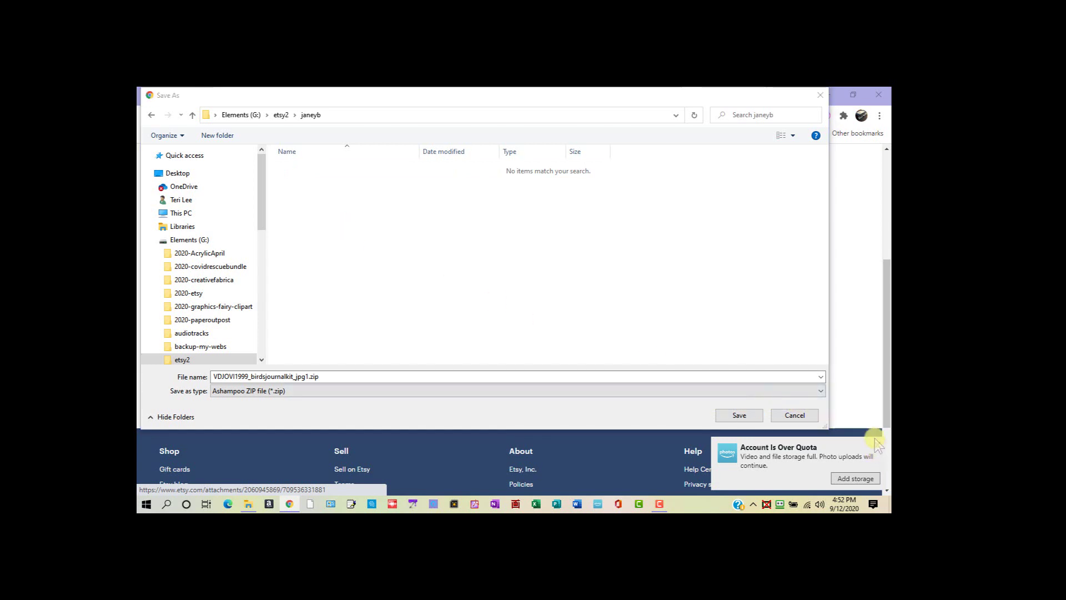
pyautogui.click(879, 444)
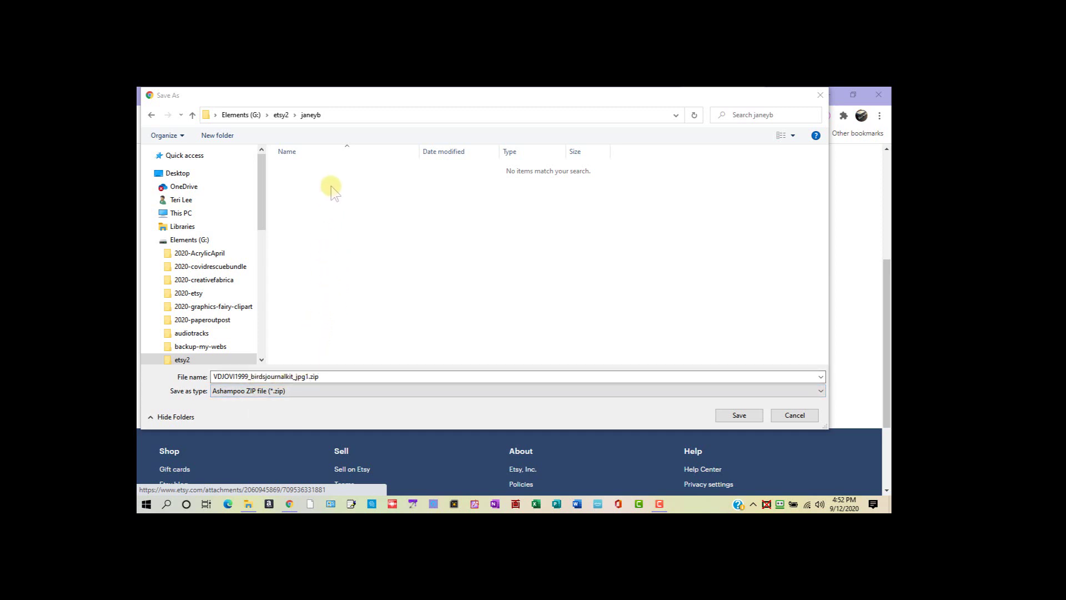
# Step: Create a birdsjournalkit folder inside janeyb and save VDJOVI1999_birdsjournalkit_jpg1.zip in it
pyautogui.click(217, 135)
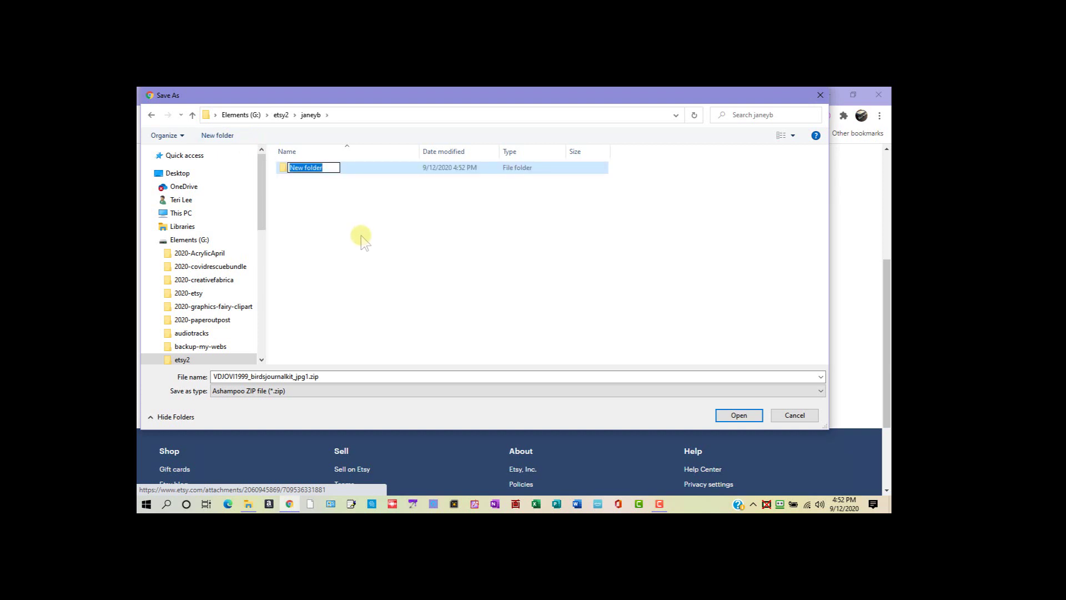
pyautogui.write('birdsjournalkit')
pyautogui.press('Return')
pyautogui.press('Return')
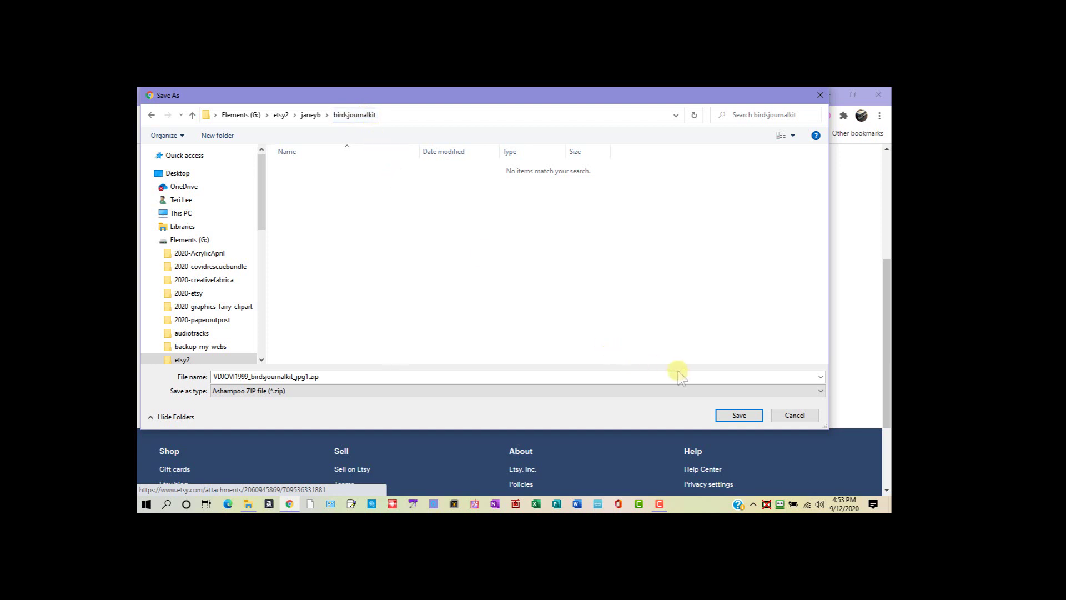
pyautogui.click(739, 415)
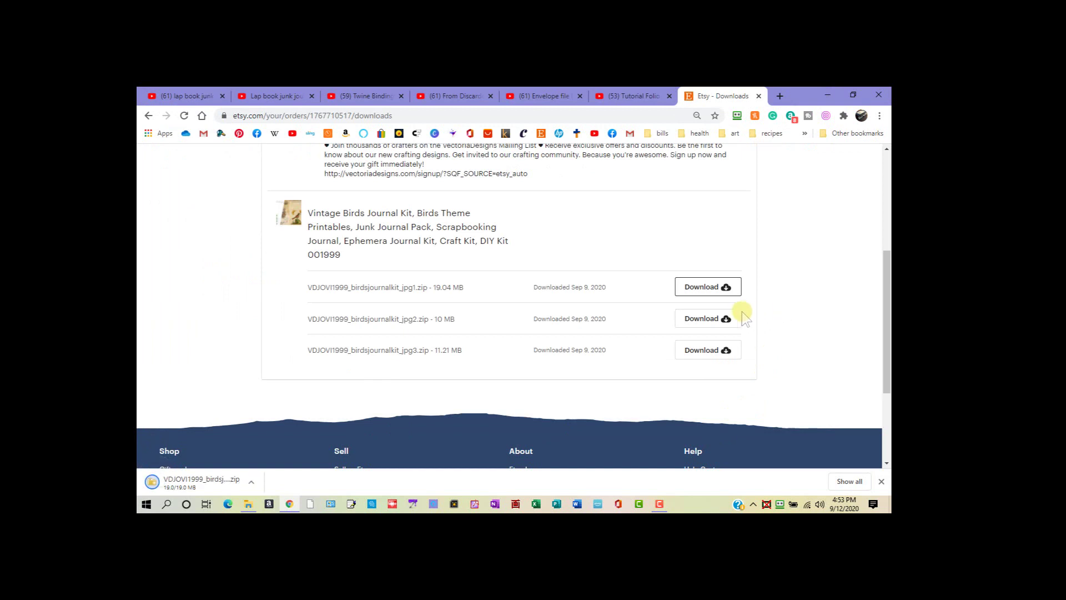
# Step: Download VDJOVI1999_birdsjournalkit_jpg2.zip into the birdsjournalkit folder, keeping its original file name
pyautogui.click(704, 320)
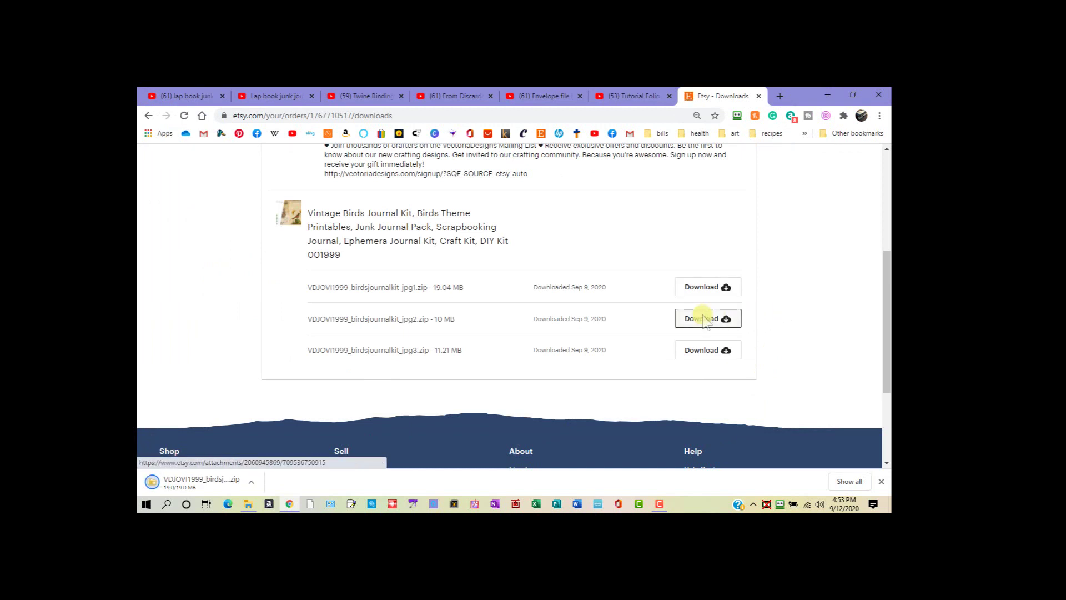
pyautogui.click(704, 321)
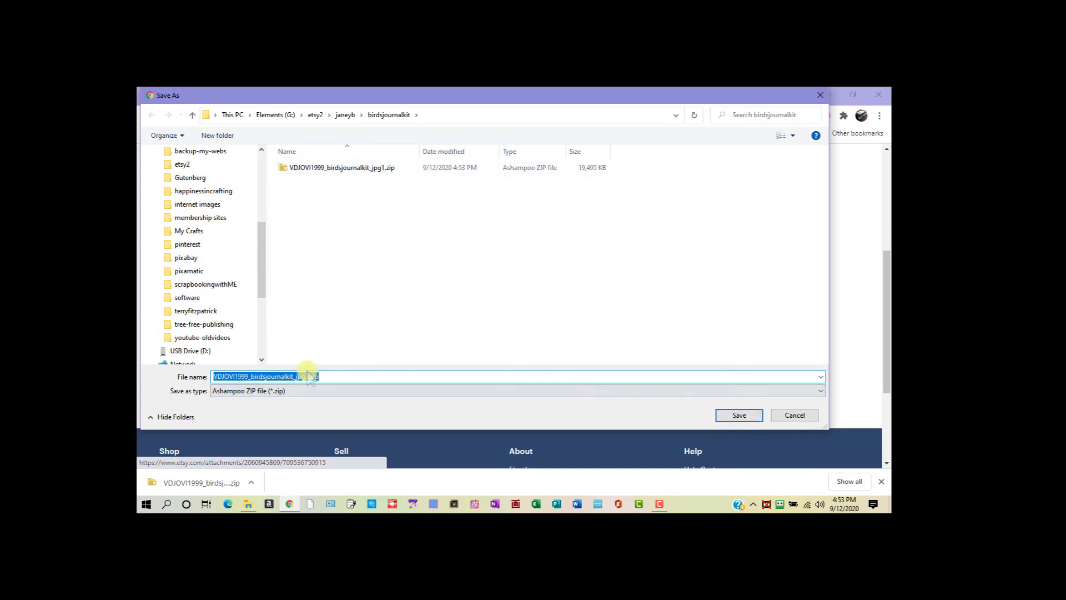
pyautogui.click(335, 376)
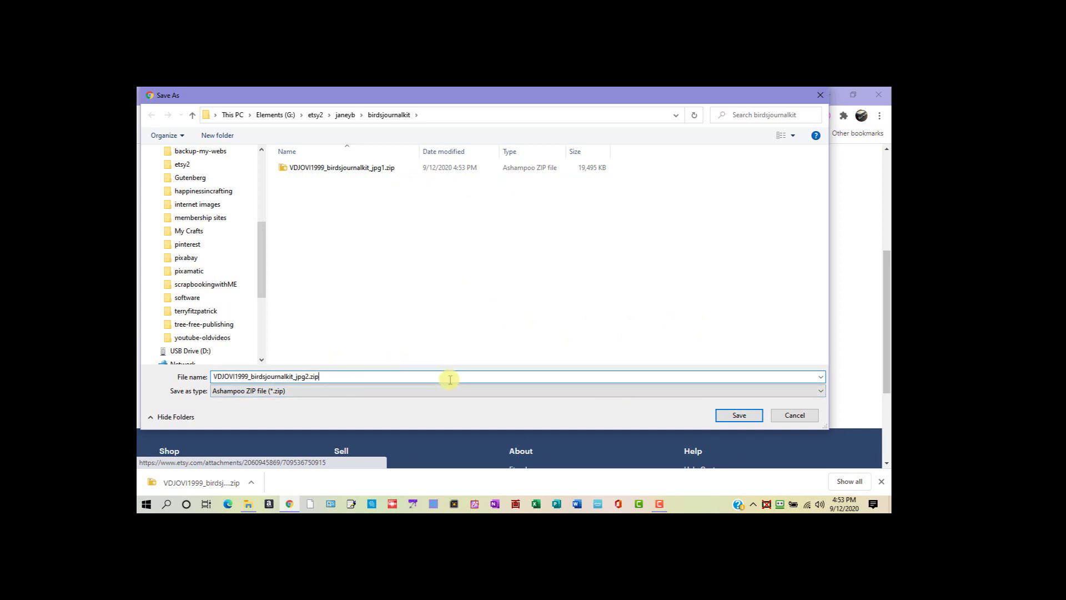
pyautogui.click(724, 418)
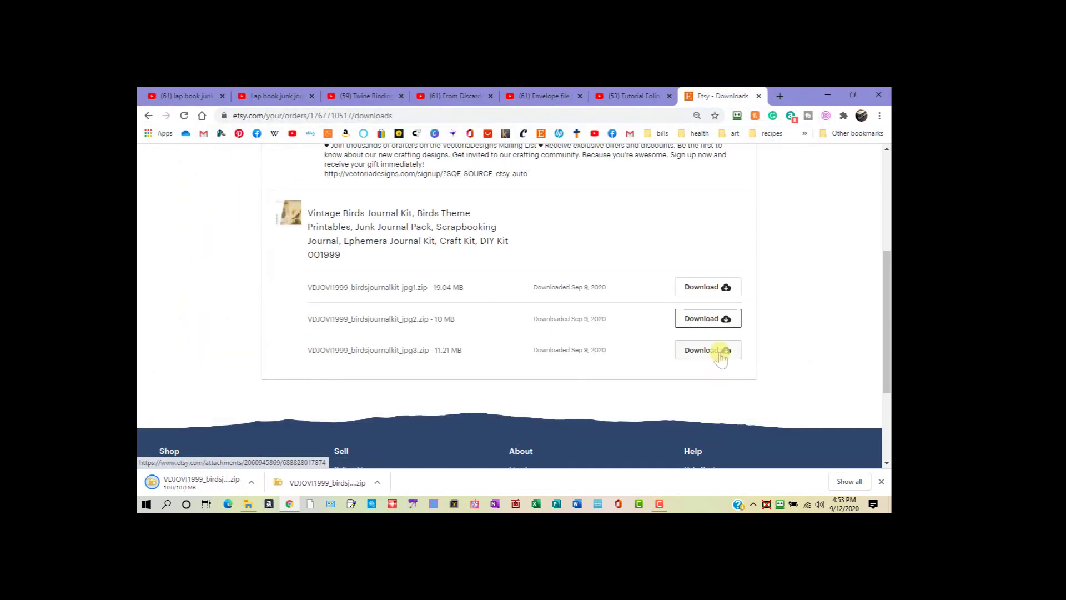
# Step: Download VDJOVI1999_birdsjournalkit_jpg3.zip into the same birdsjournalkit folder
pyautogui.click(721, 358)
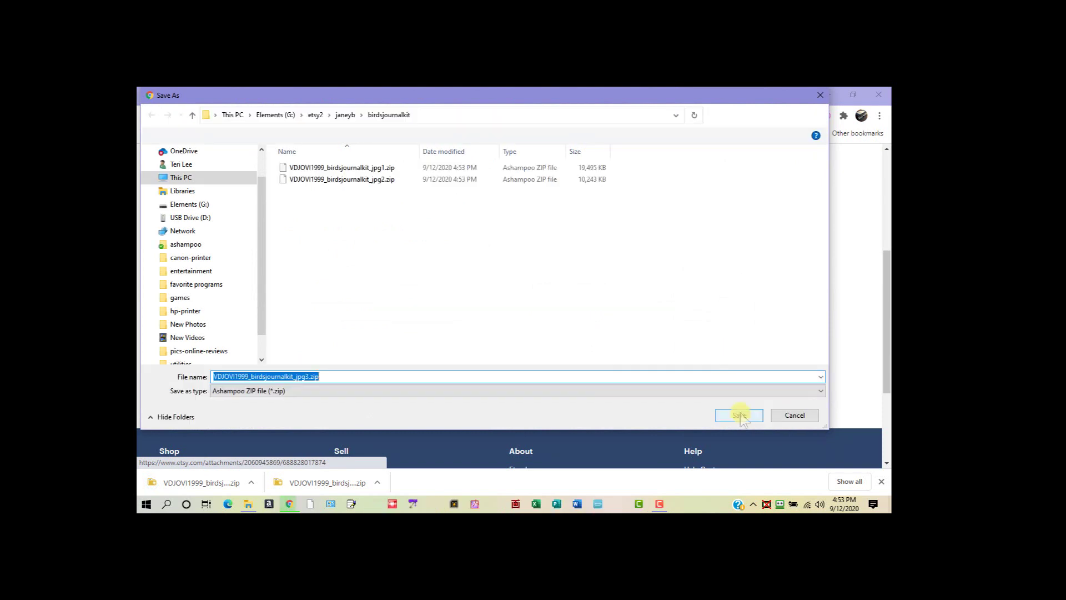
pyautogui.click(684, 376)
pyautogui.click(745, 416)
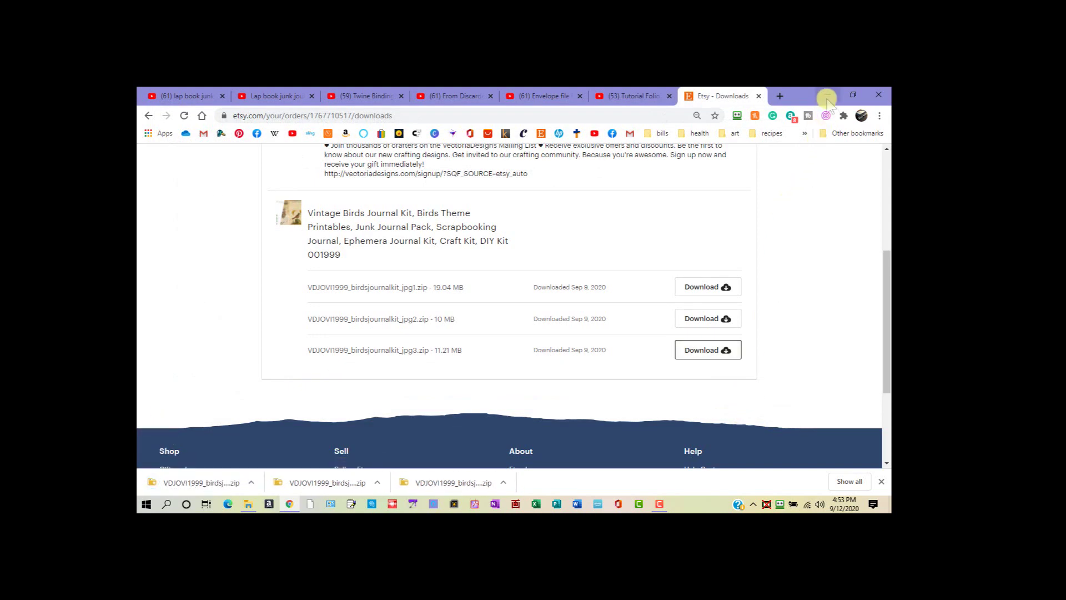
# Step: Minimize the browser, switch to File Explorer and open the birdsjournalkit folder under etsy2 and janeyb on Elements (G:)
pyautogui.click(828, 95)
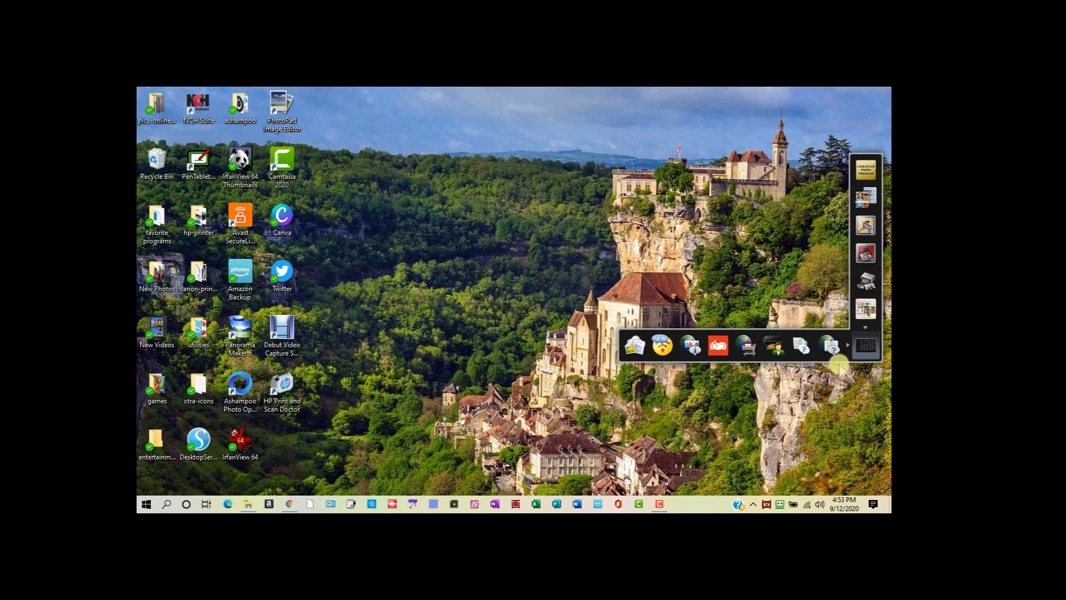
pyautogui.click(250, 504)
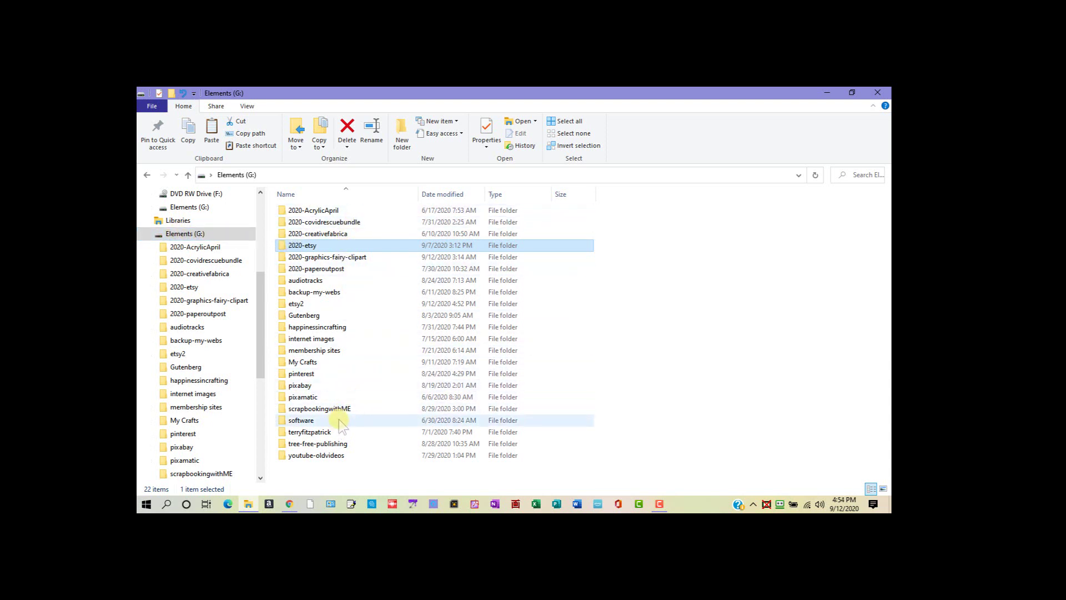
pyautogui.click(348, 304)
pyautogui.doubleClick(349, 305)
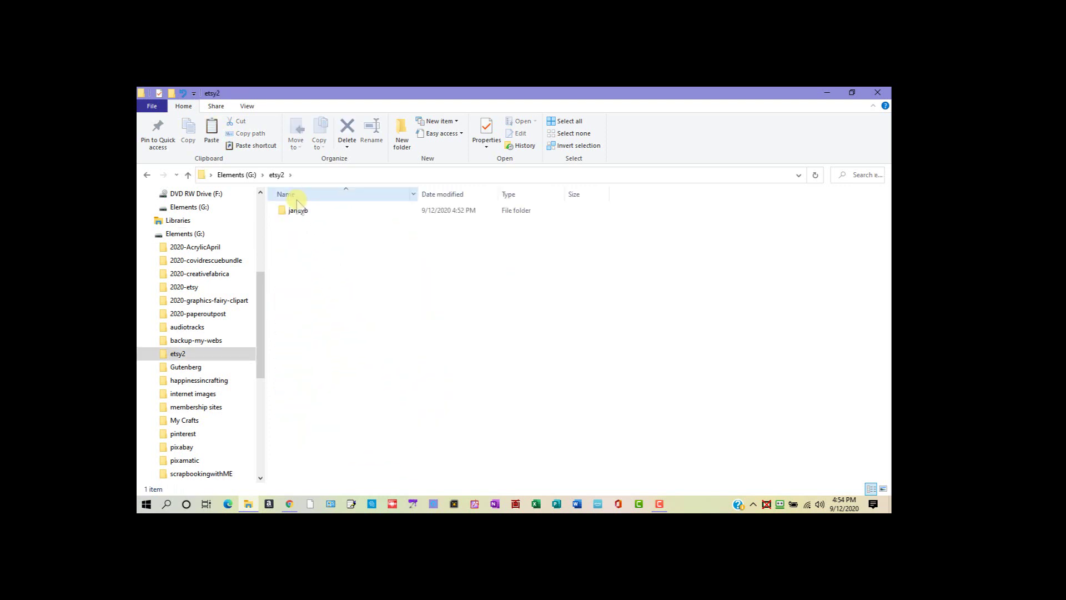
pyautogui.click(300, 211)
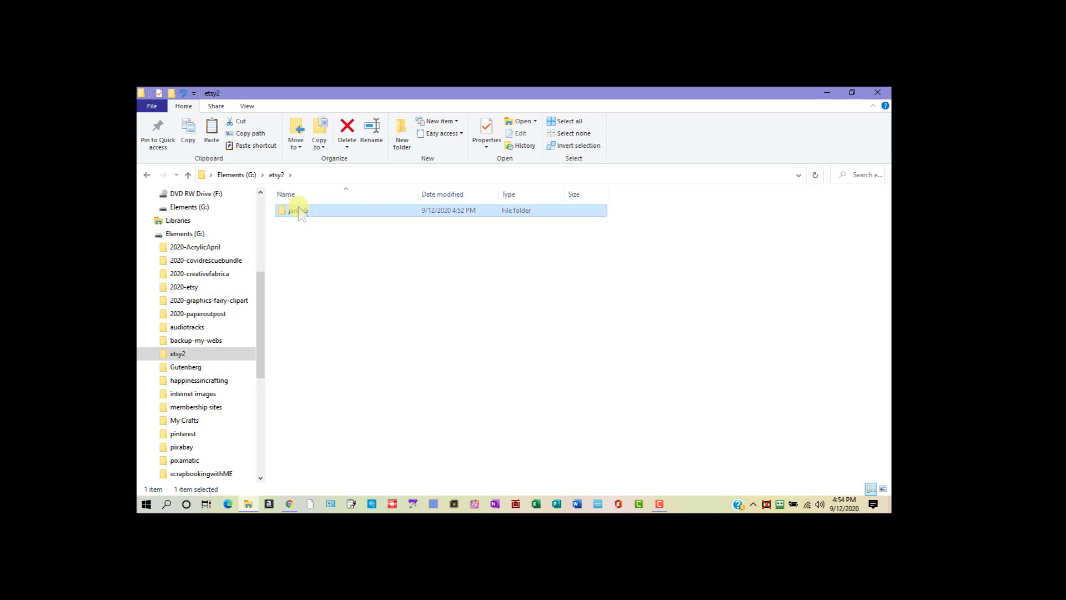
pyautogui.doubleClick(299, 212)
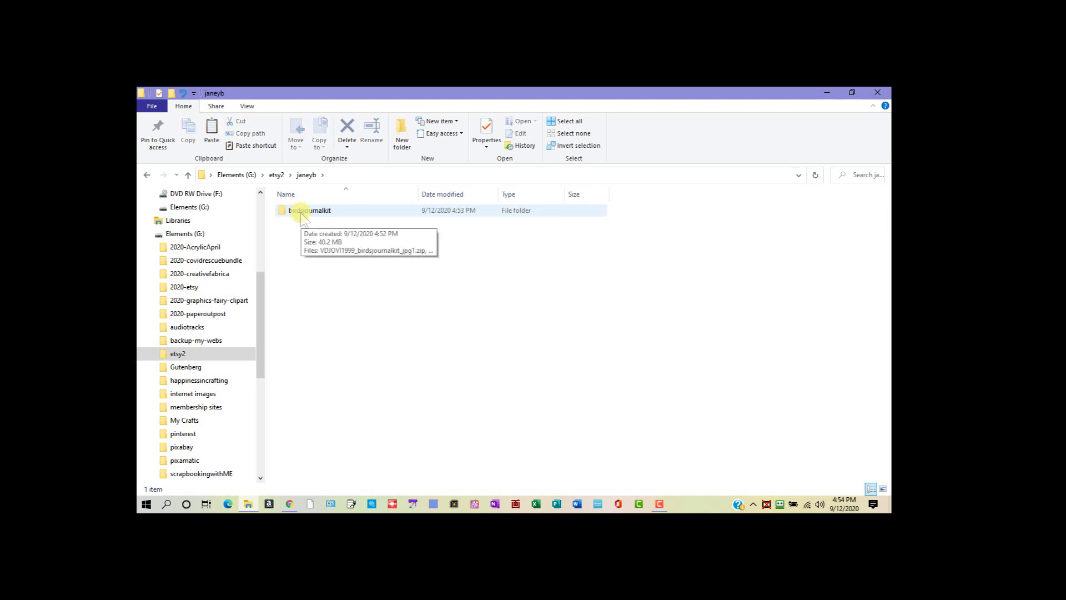
pyautogui.click(303, 218)
pyautogui.doubleClick(303, 216)
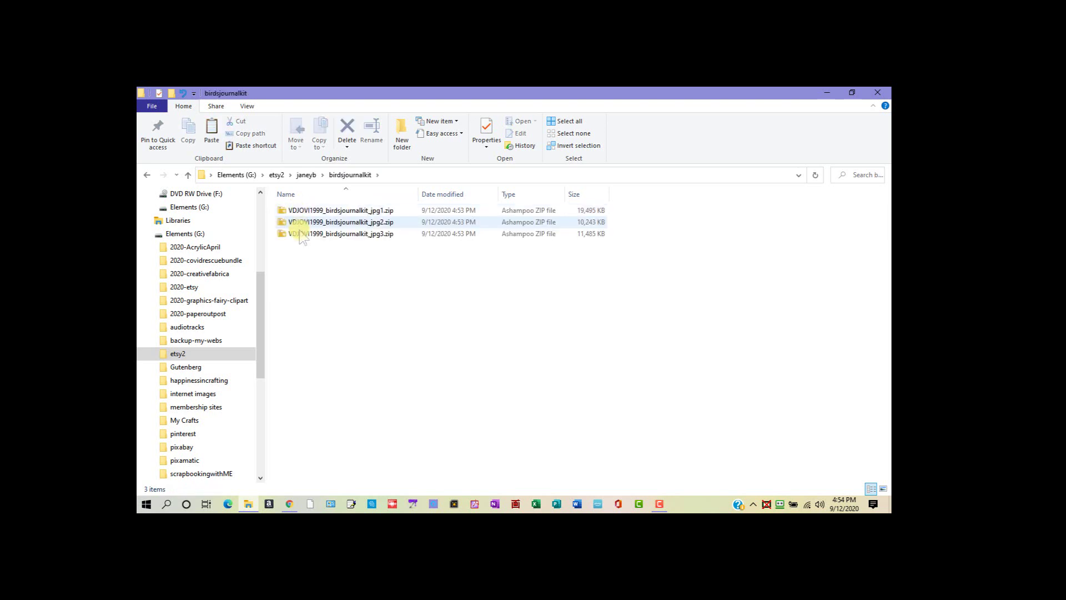
# Step: Extract VDJOVI1999_birdsjournalkit_jpg1.zip into its own folder named VDJOVI1999_birdsjournalkit_jpg1
pyautogui.click(335, 214)
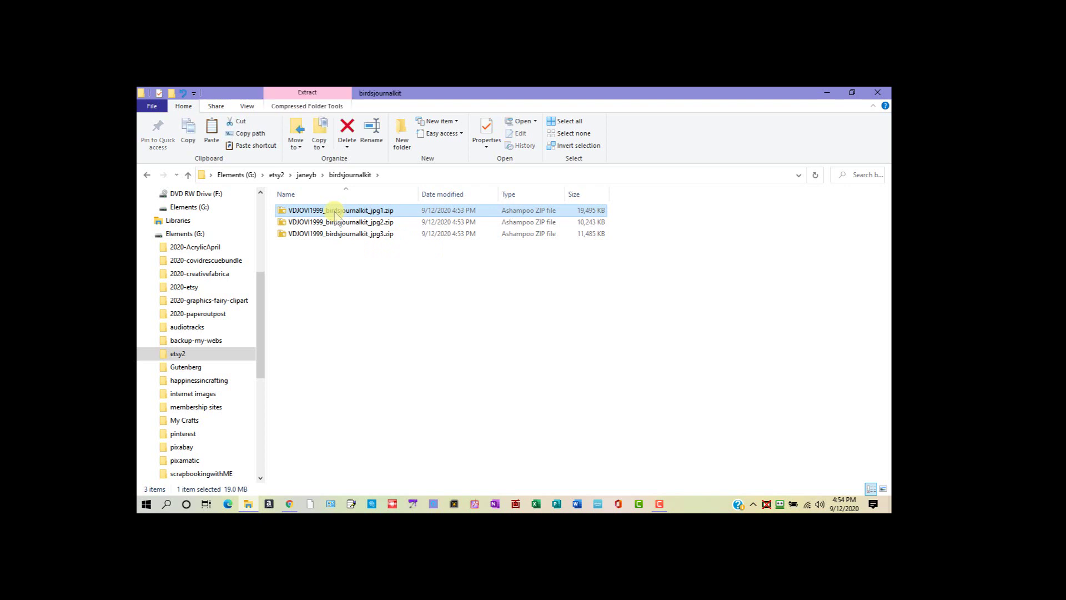
pyautogui.rightClick(336, 214)
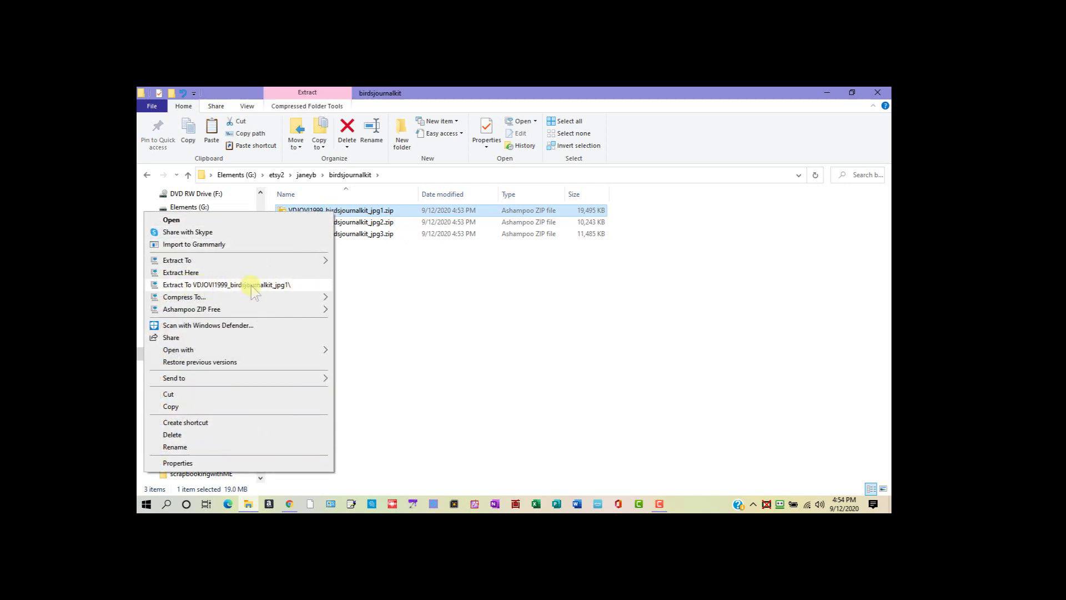
pyautogui.click(303, 287)
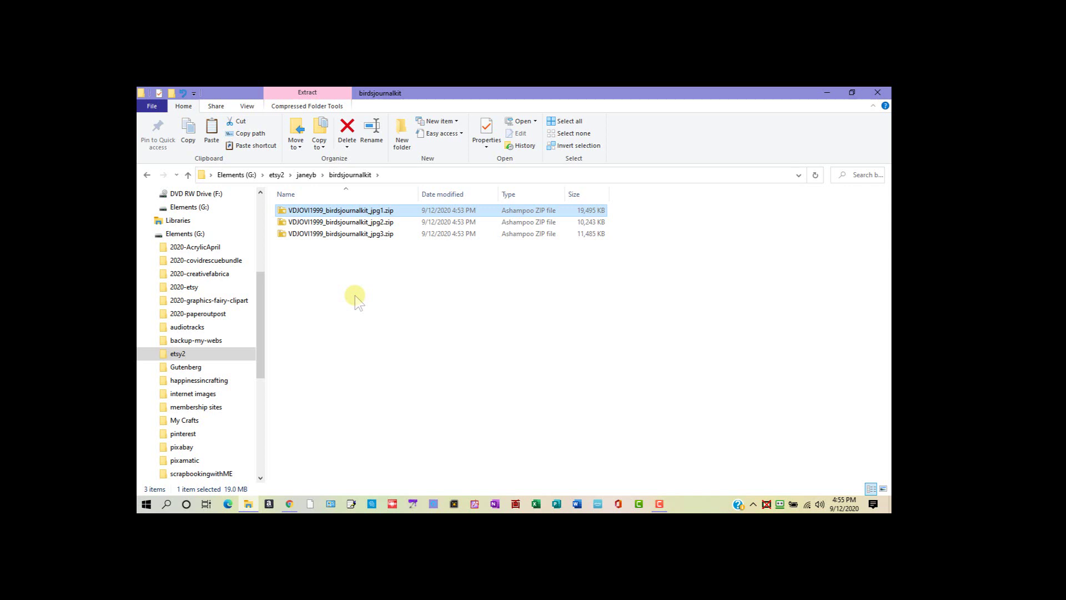
pyautogui.press('Return')
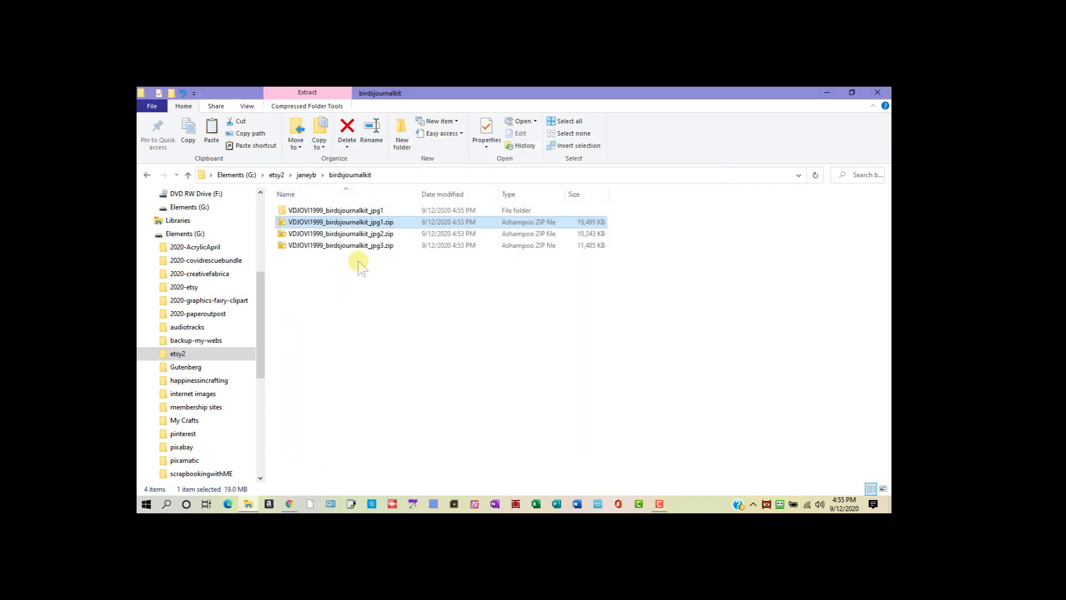
# Step: Extract VDJOVI1999_birdsjournalkit_jpg2.zip into its own folder named VDJOVI1999_birdsjournalkit_jpg2
pyautogui.click(376, 235)
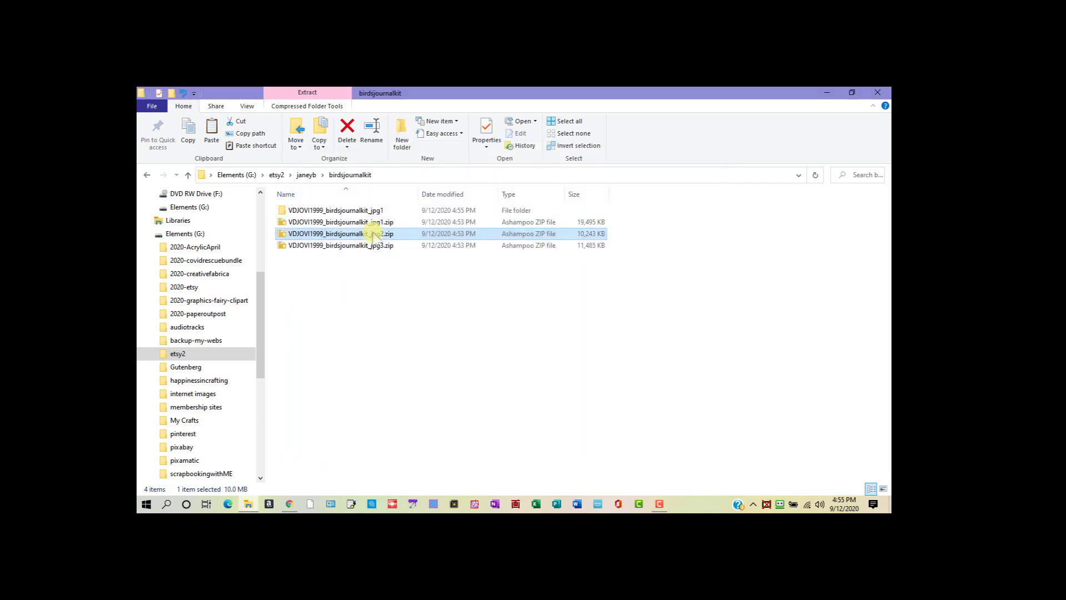
pyautogui.rightClick(374, 233)
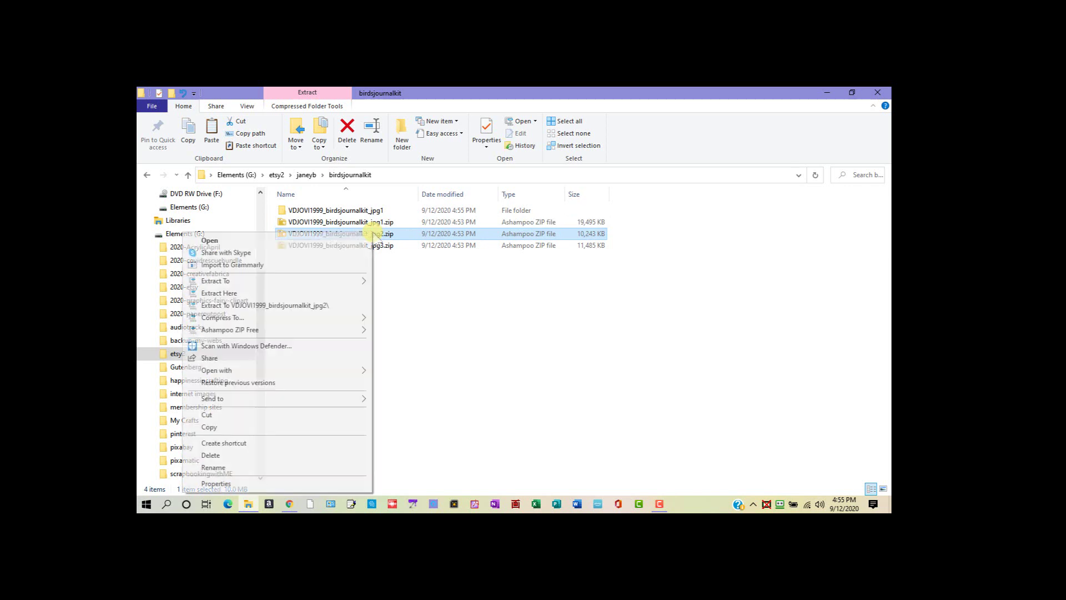
pyautogui.click(332, 304)
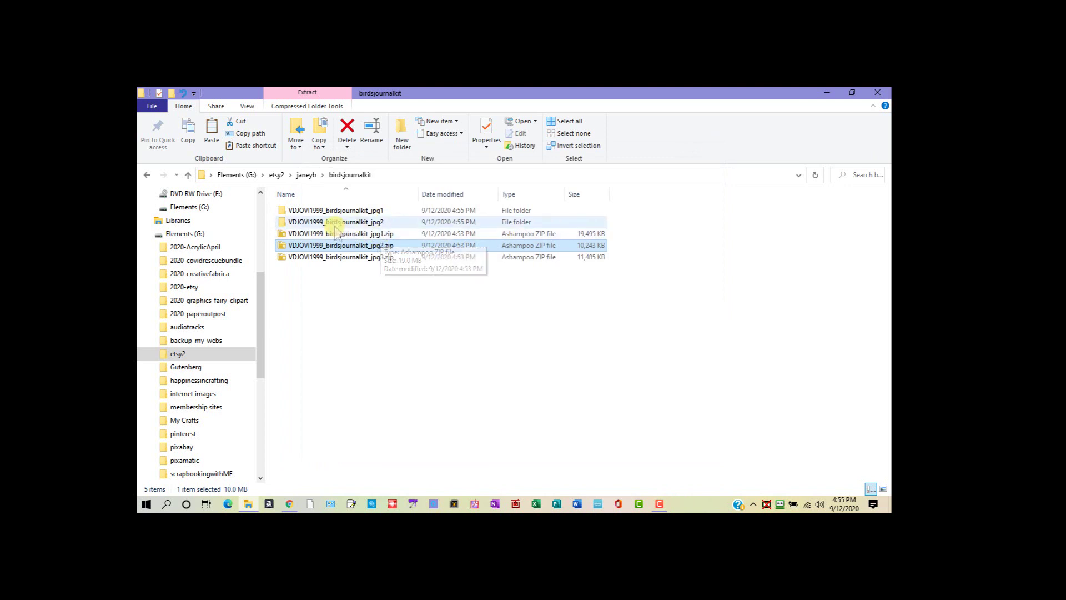
# Step: Extract VDJOVI1999_birdsjournalkit_jpg3.zip into its own folder named VDJOVI1999_birdsjournalkit_jpg3
pyautogui.click(354, 259)
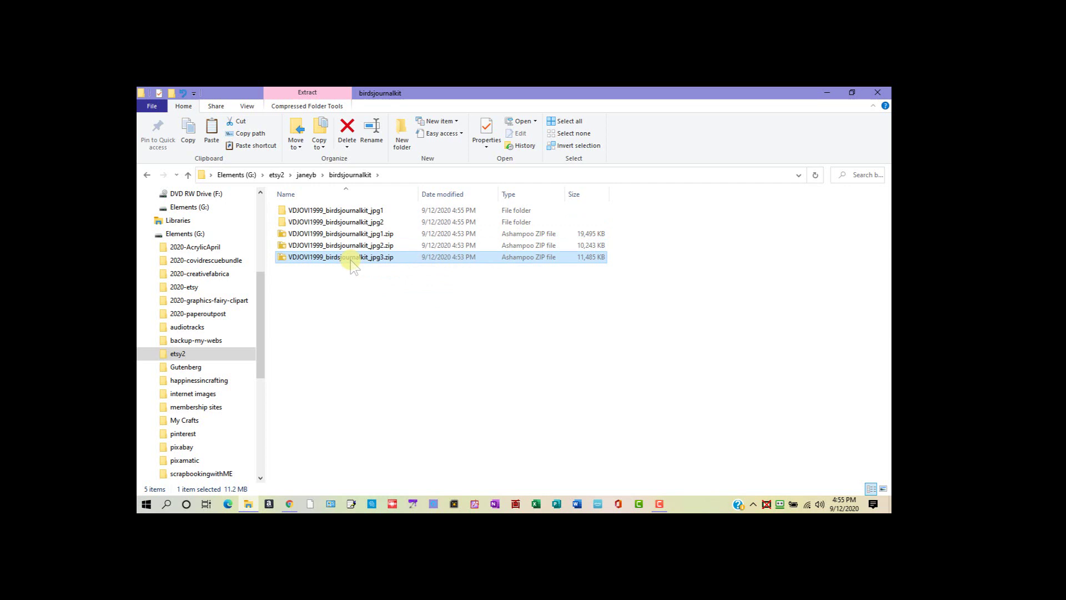
pyautogui.rightClick(352, 261)
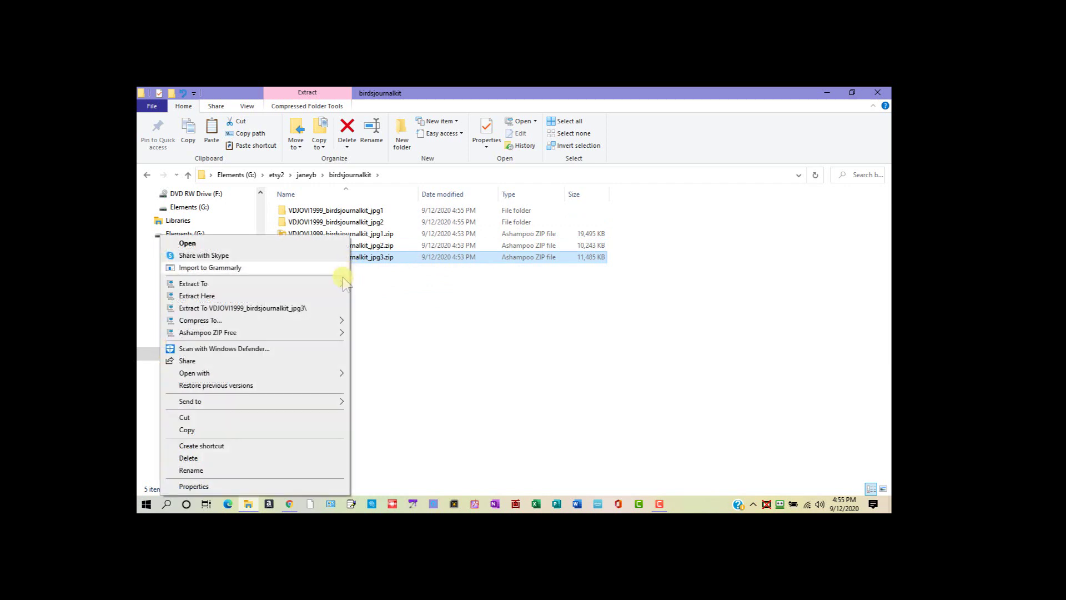
pyautogui.click(322, 308)
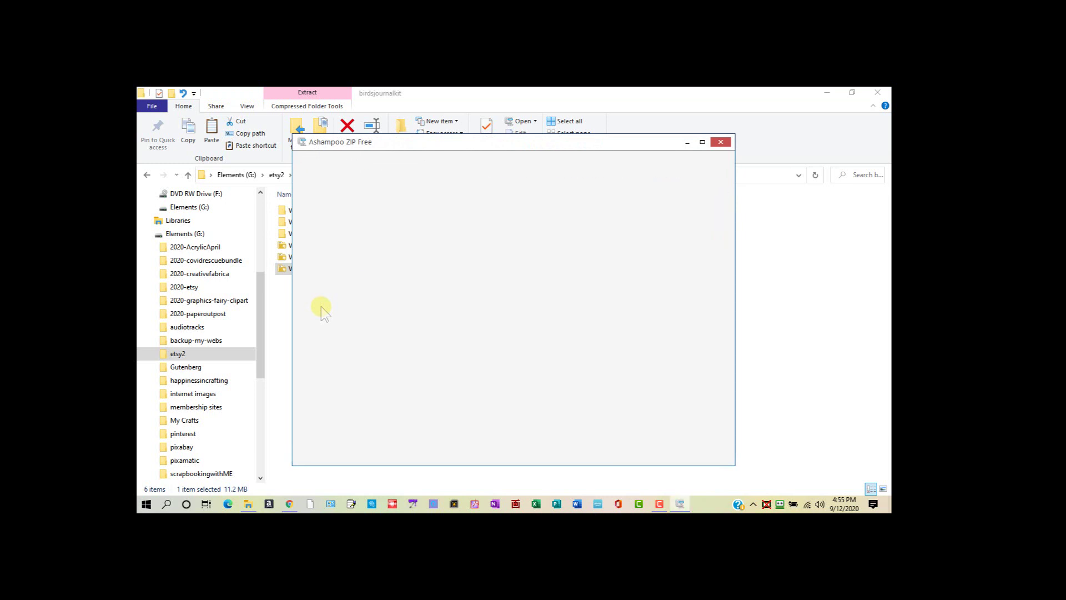
pyautogui.click(322, 308)
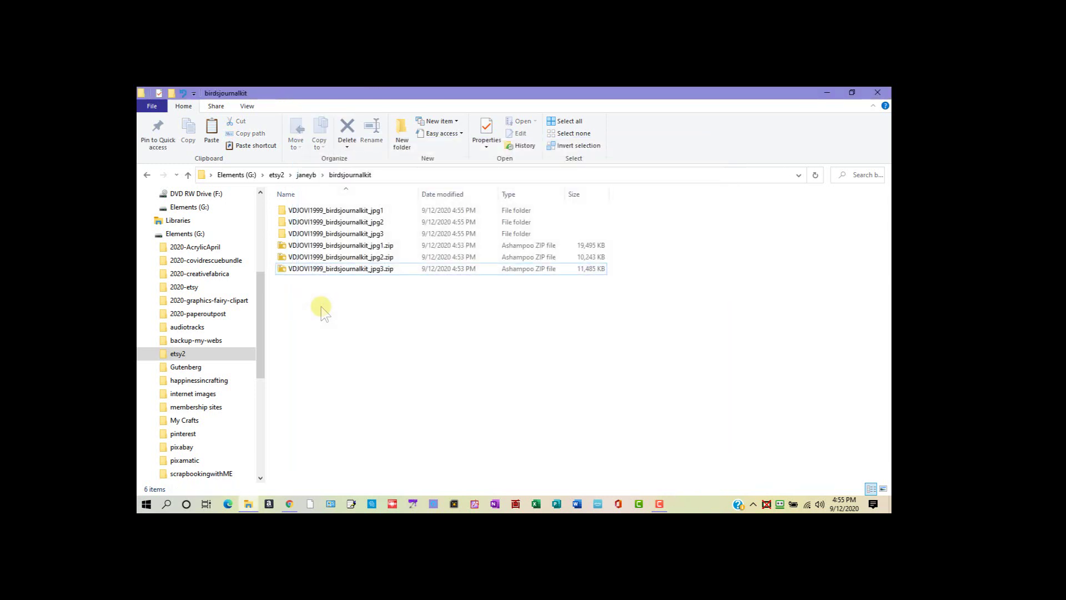
# Step: Look through the images inside the nested VDJOVI1999_birdsjournalkit_jpg1 folder, then return to the birdsjournalkit folder
pyautogui.doubleClick(342, 210)
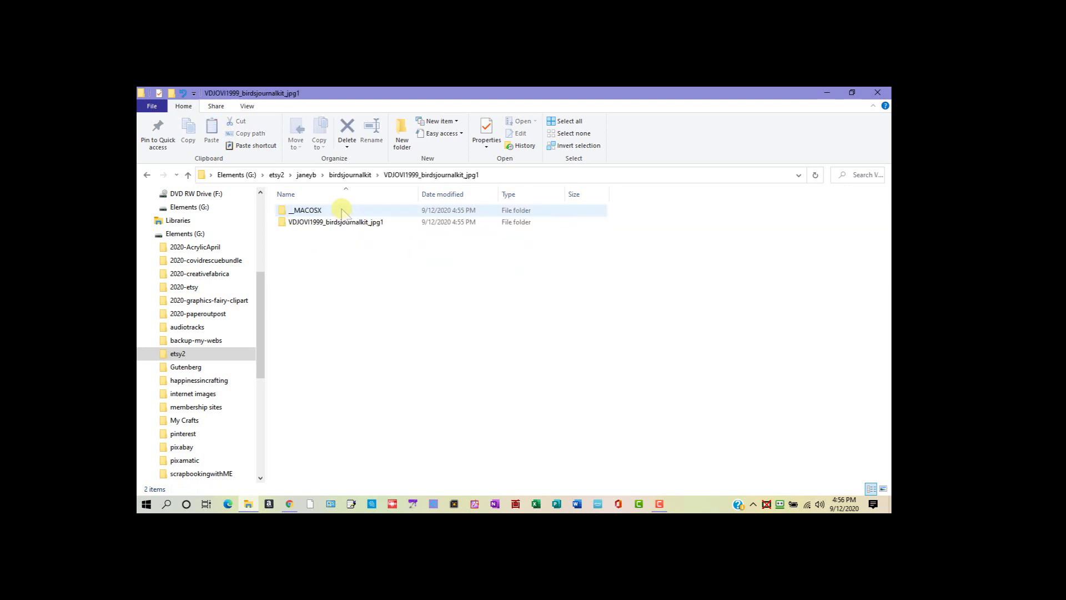
pyautogui.doubleClick(340, 223)
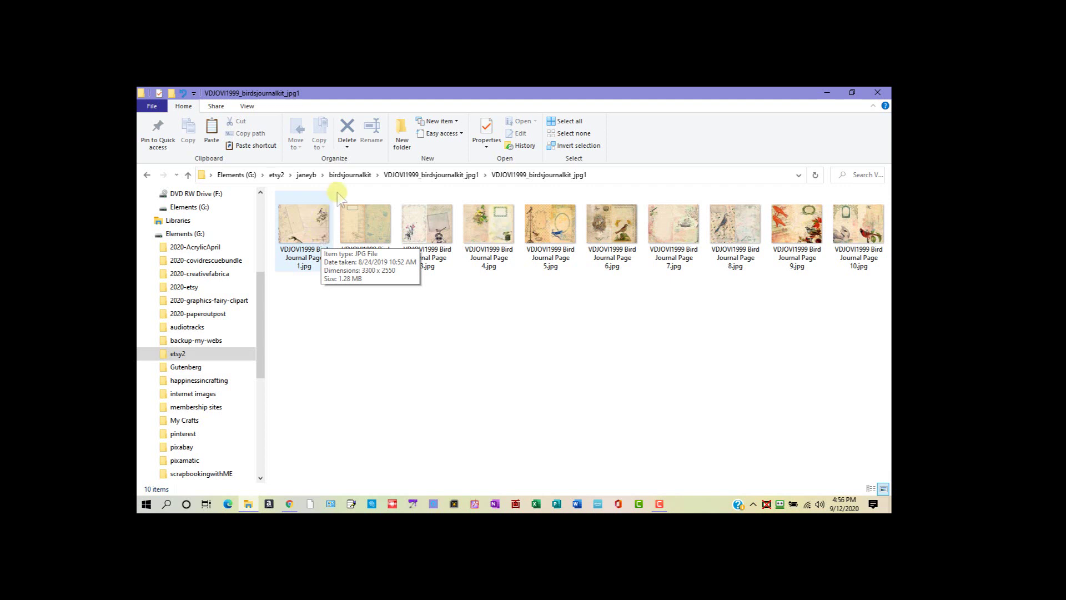
pyautogui.click(351, 175)
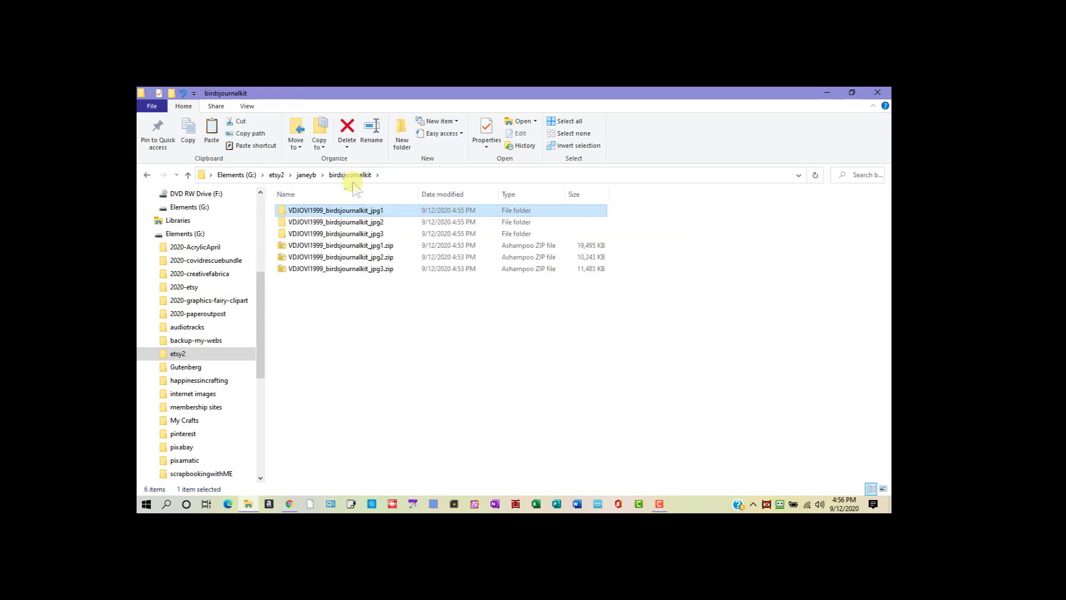
# Step: Copy all of the Bird Journal Page images 1 to 10 from the nested VDJOVI1999_birdsjournalkit_jpg1 folder
pyautogui.doubleClick(354, 213)
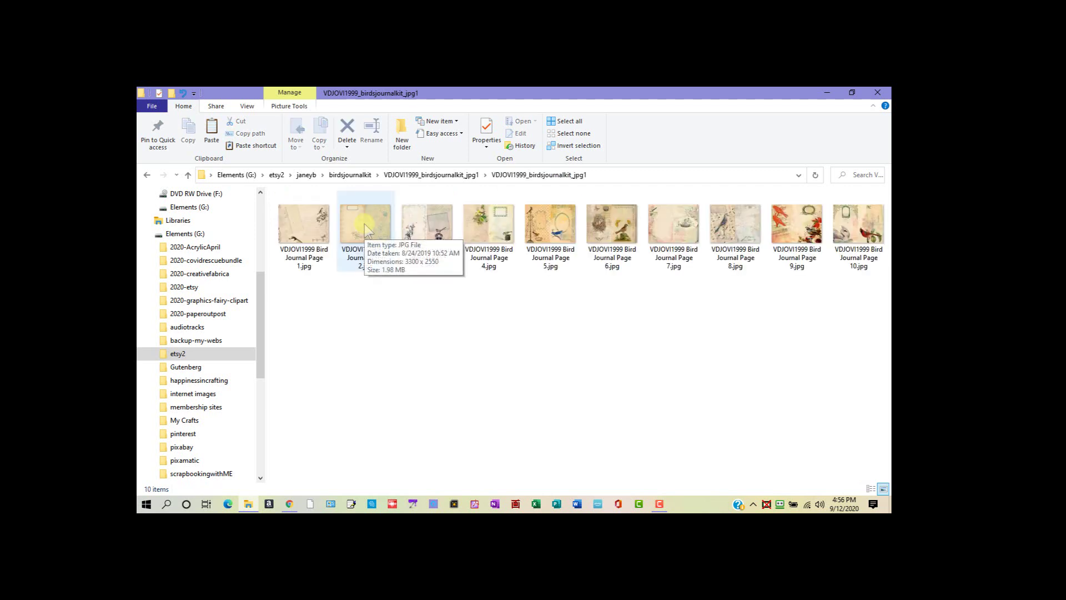
pyautogui.click(313, 243)
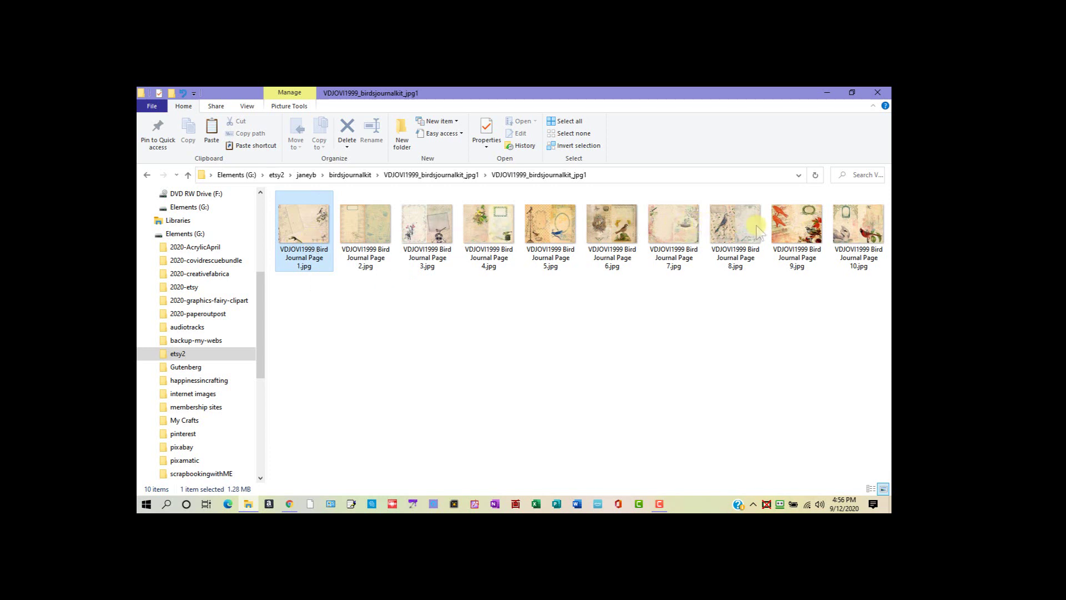
pyautogui.keyDown('shift'); pyautogui.click(857, 236); pyautogui.keyUp('shift')
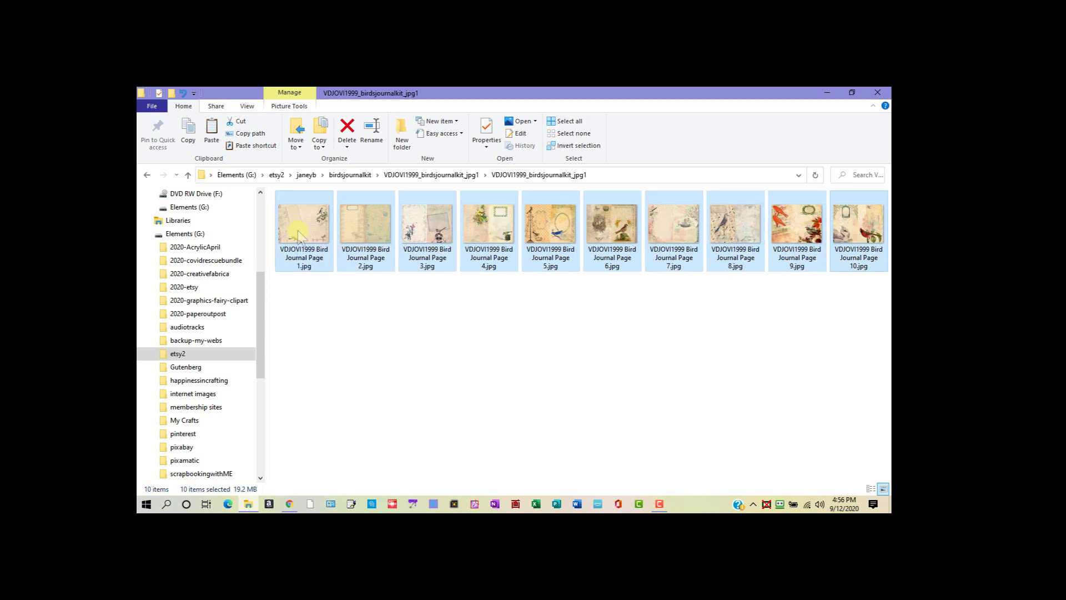
pyautogui.rightClick(298, 236)
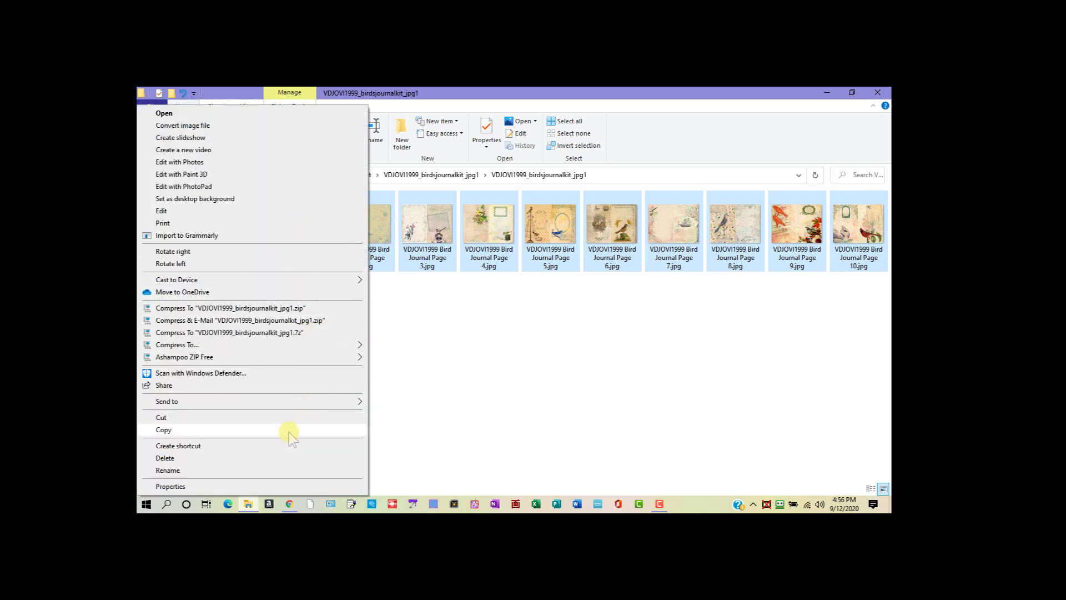
pyautogui.click(289, 431)
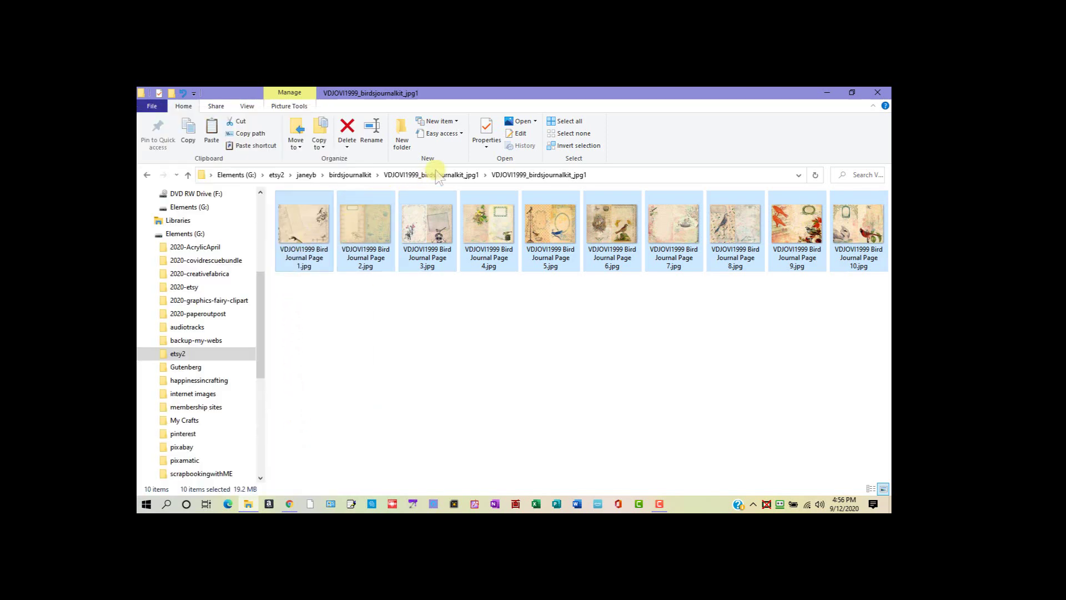
# Step: Paste the copied Bird Journal Page images 1 to 10 directly into the birdsjournalkit folder
pyautogui.click(340, 175)
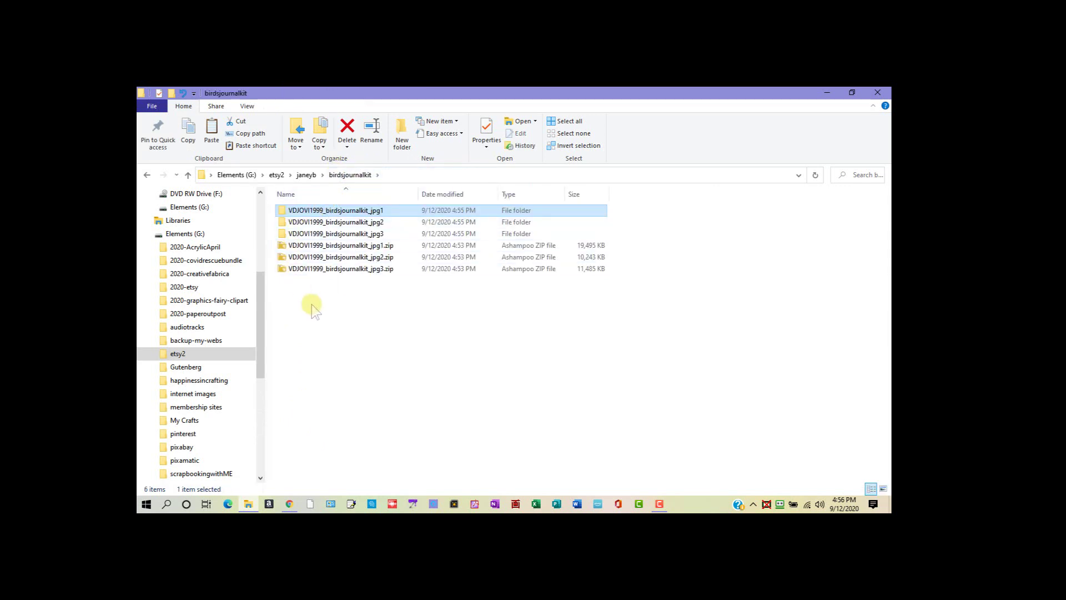
pyautogui.click(341, 300)
pyautogui.rightClick(342, 300)
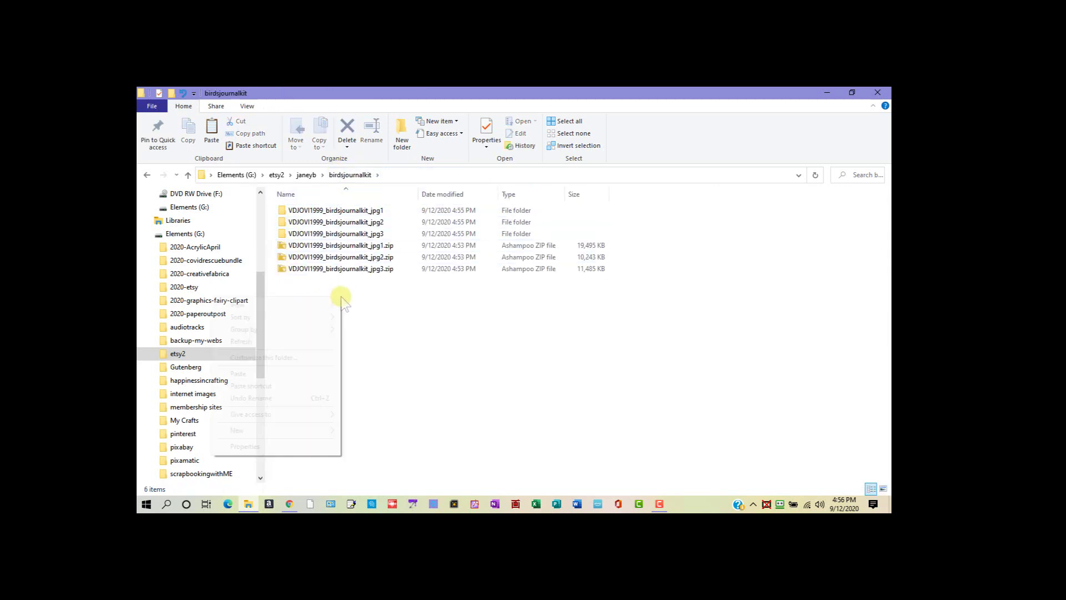
pyautogui.click(322, 373)
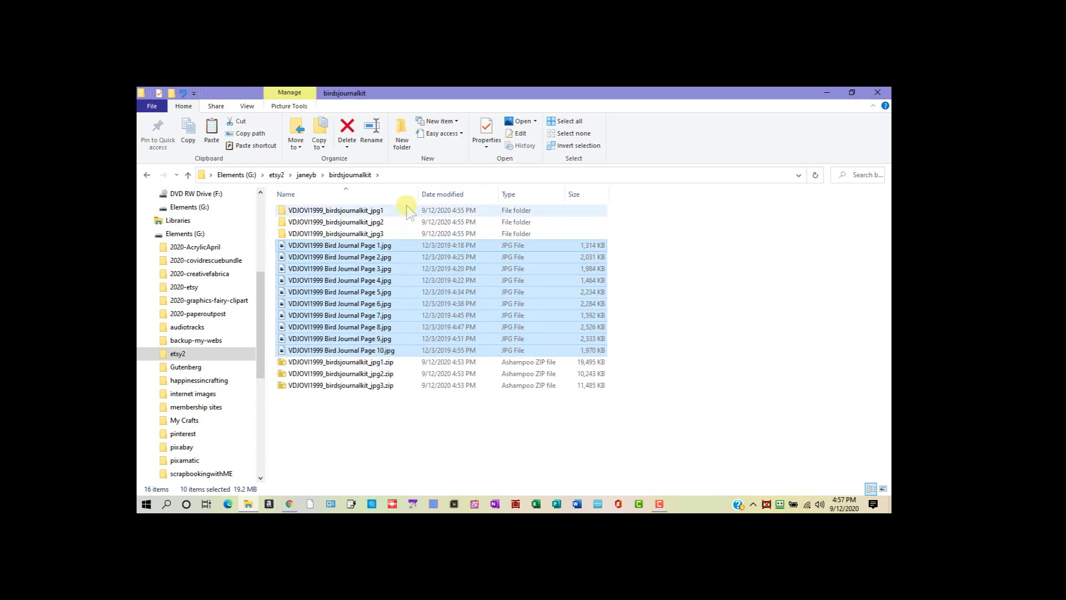
# Step: Copy all of the Bird Journal Page images 11 to 20 from the nested VDJOVI1999_birdsjournalkit_jpg2 folder
pyautogui.click(383, 223)
pyautogui.doubleClick(384, 222)
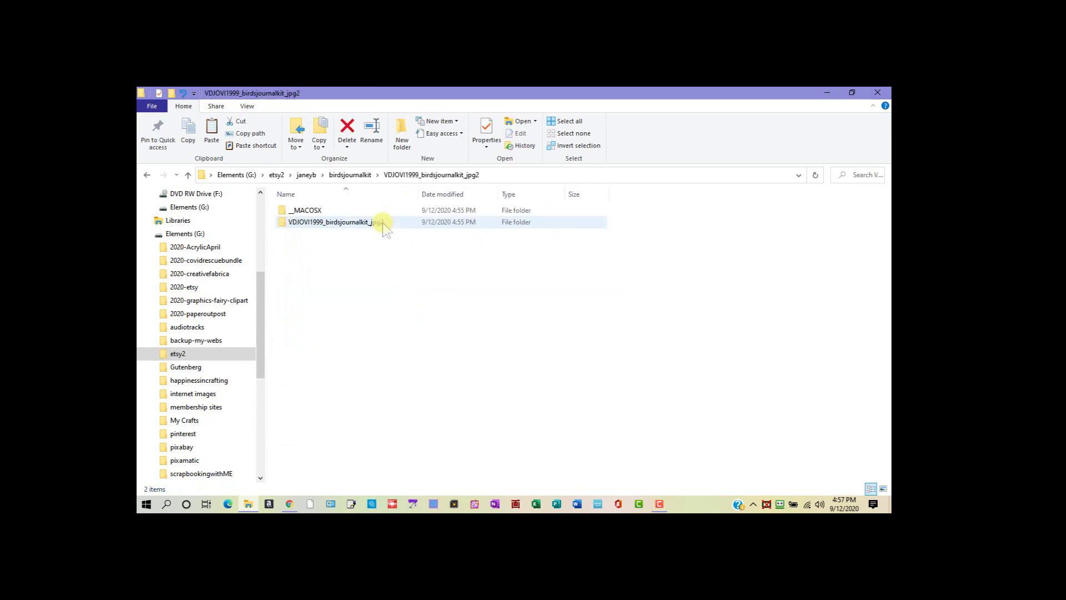
pyautogui.click(383, 223)
pyautogui.doubleClick(383, 222)
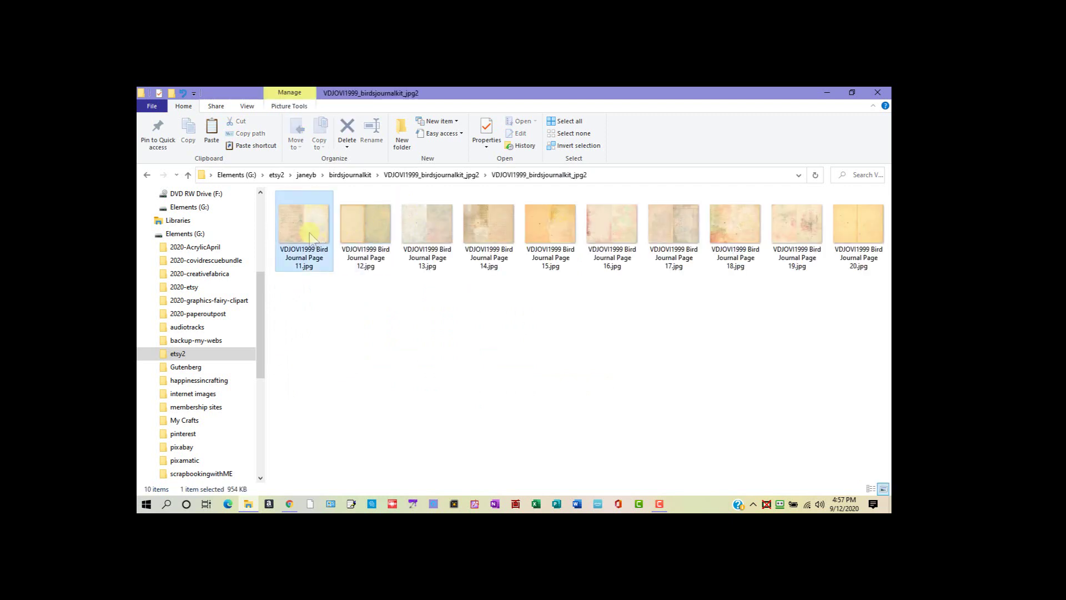
pyautogui.keyDown('shift'); pyautogui.click(866, 241); pyautogui.keyUp('shift')
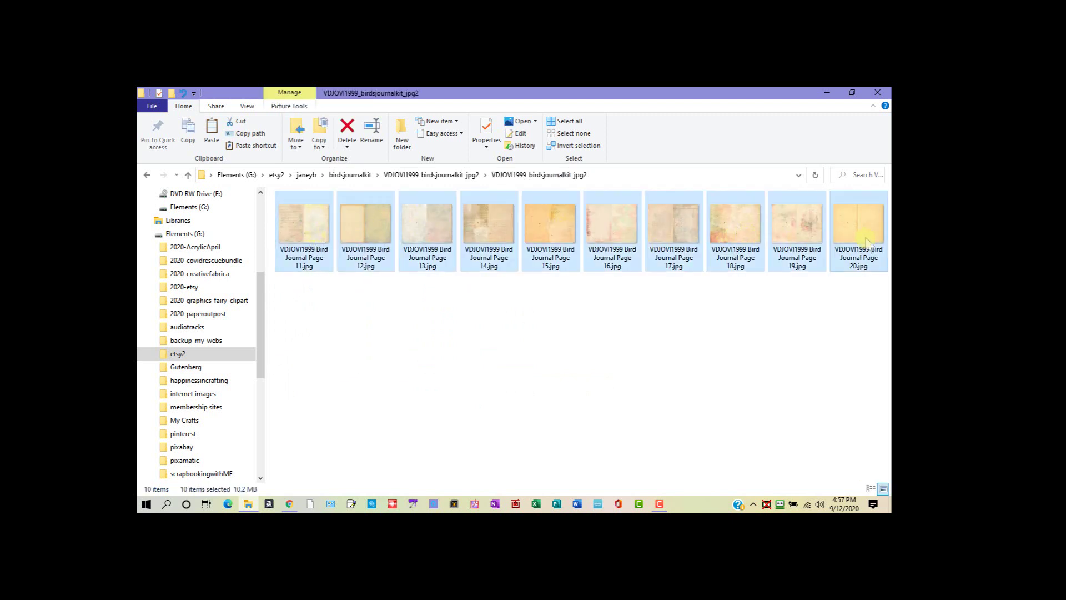
pyautogui.rightClick(368, 240)
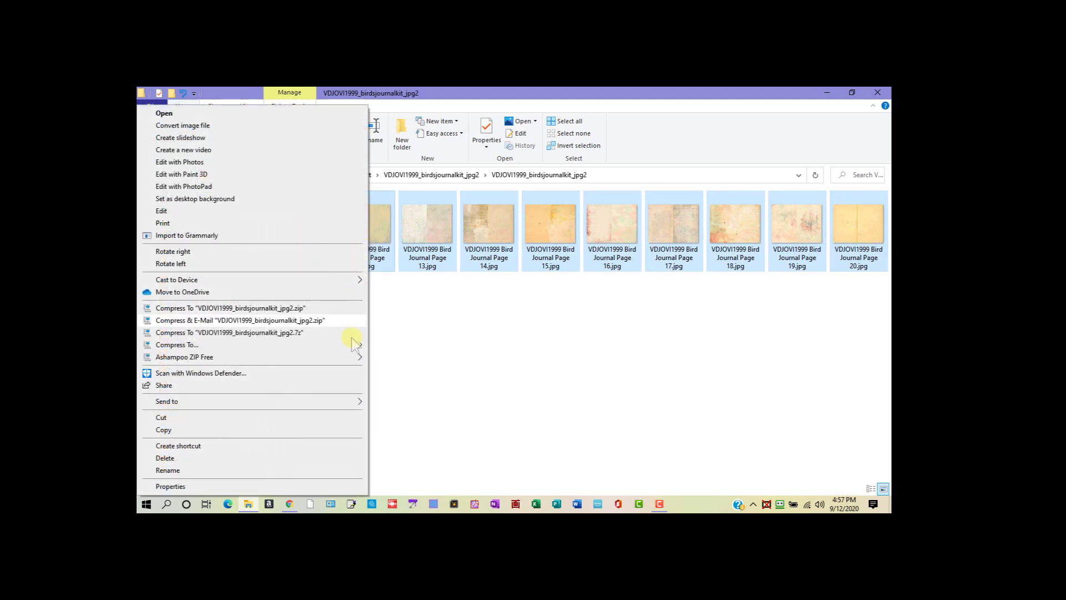
pyautogui.click(333, 430)
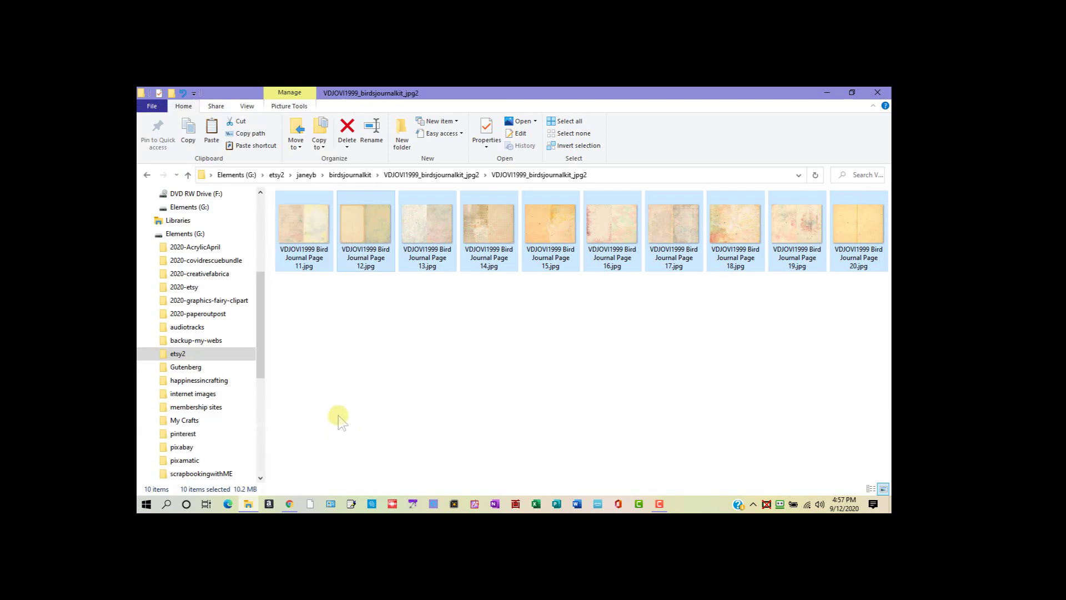
pyautogui.click(353, 370)
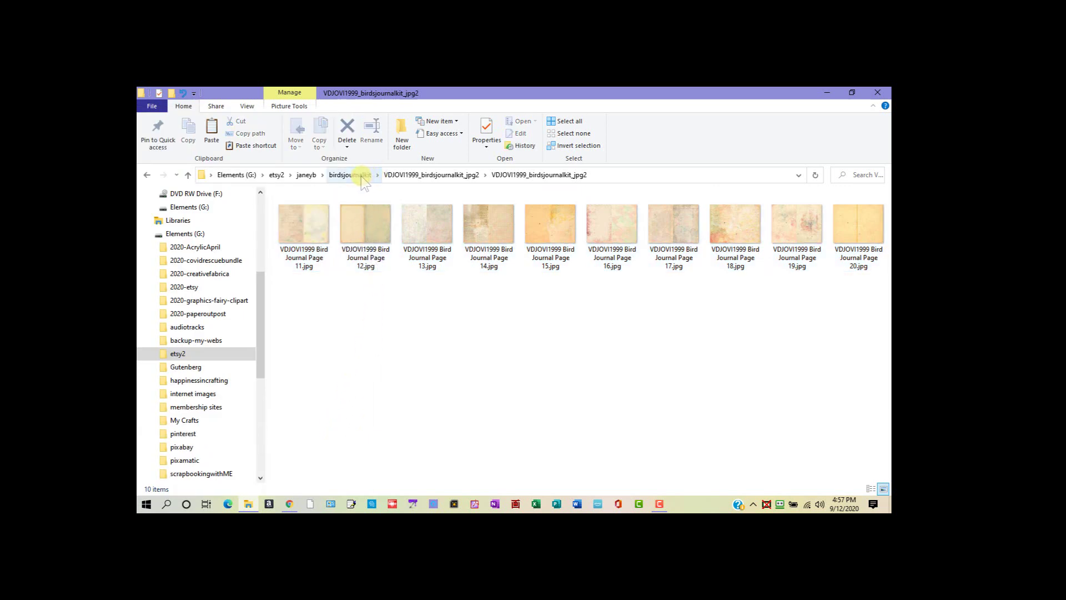
# Step: Return to the birdsjournalkit folder and paste the copied Bird Journal Page images 11 to 20 there
pyautogui.click(147, 176)
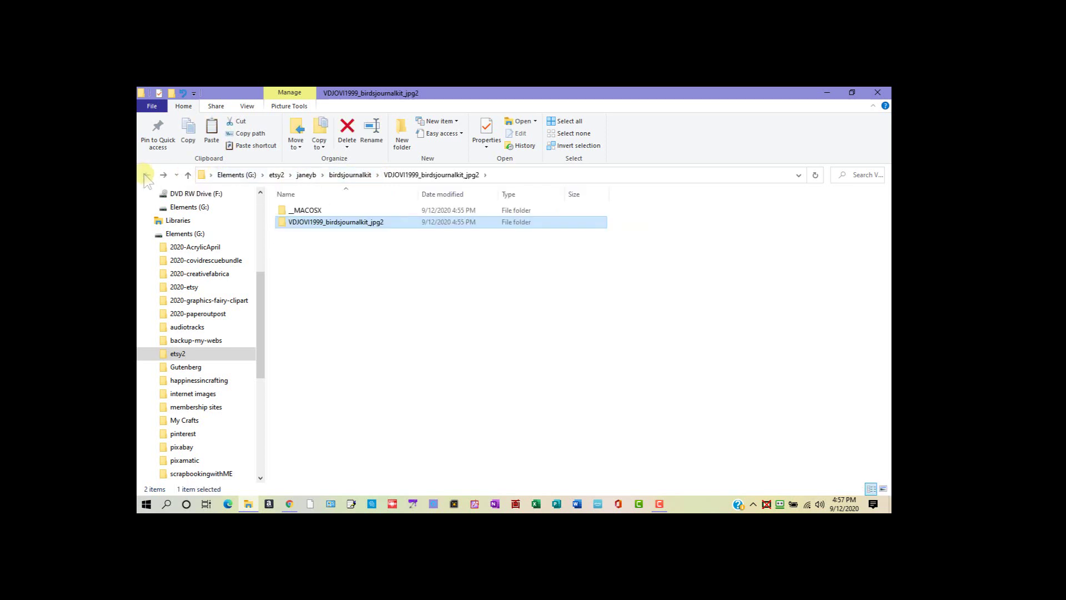
pyautogui.click(147, 177)
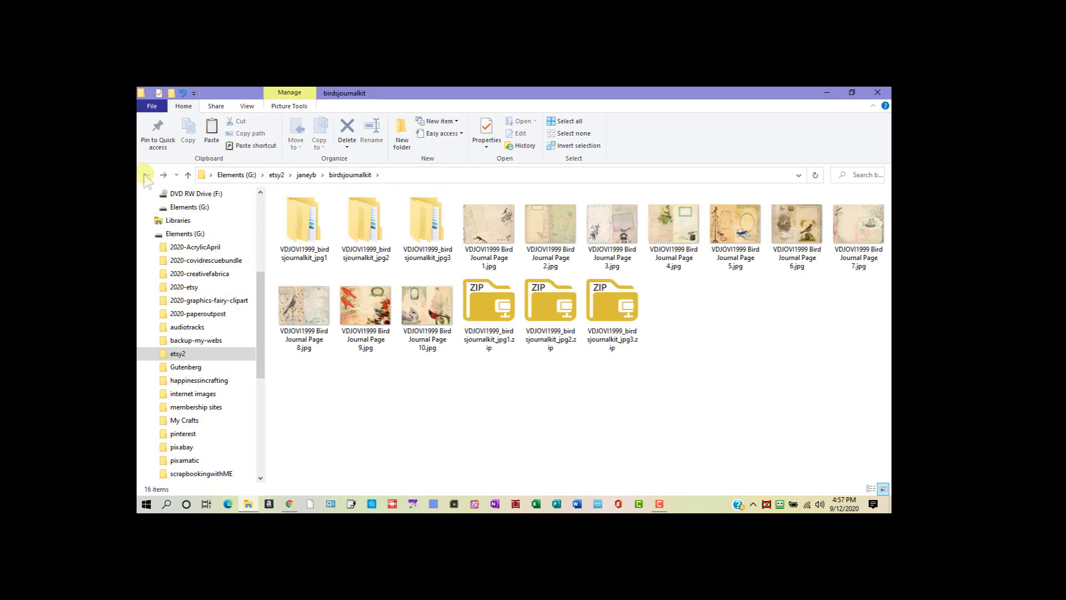
pyautogui.rightClick(700, 331)
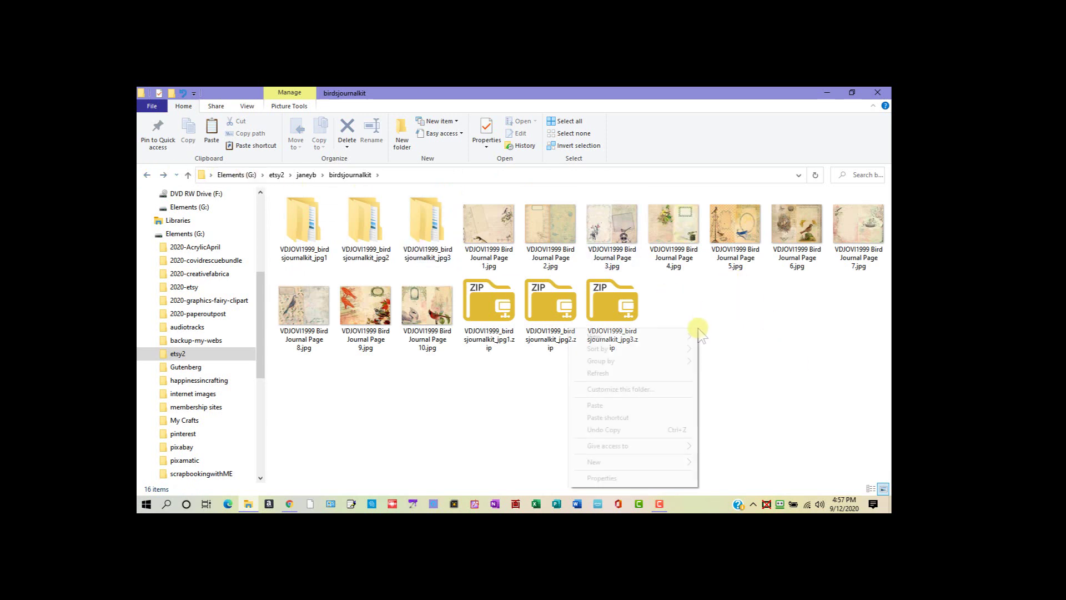
pyautogui.click(672, 406)
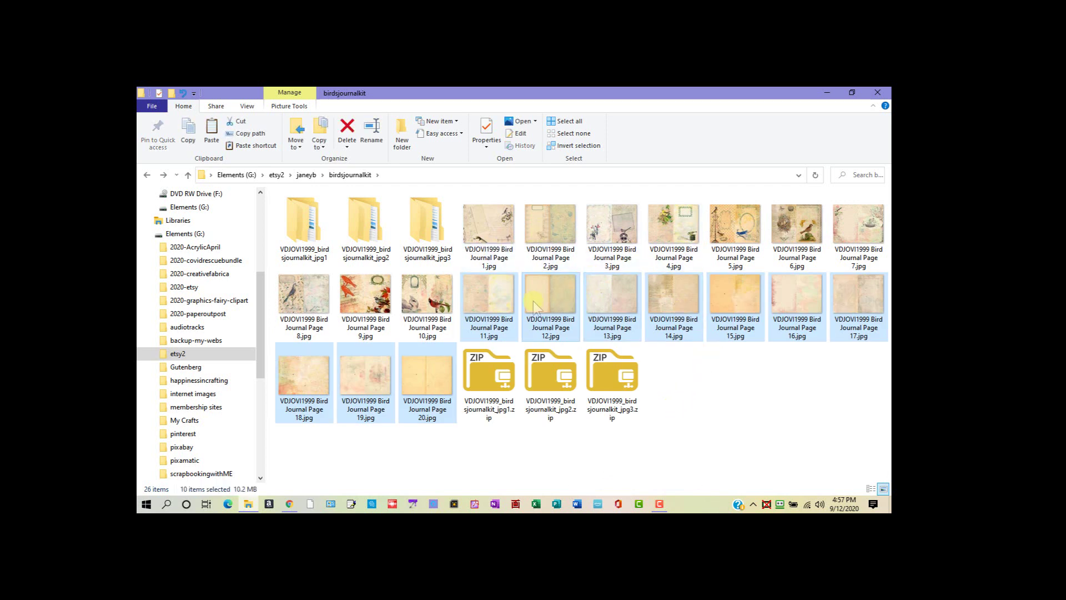
# Step: Copy the Bird Journal Back Design 1 to 4 and Extra 1 to 5 images from the nested VDJOVI1999_birdsjournalkit_jpg3 folder
pyautogui.doubleClick(435, 233)
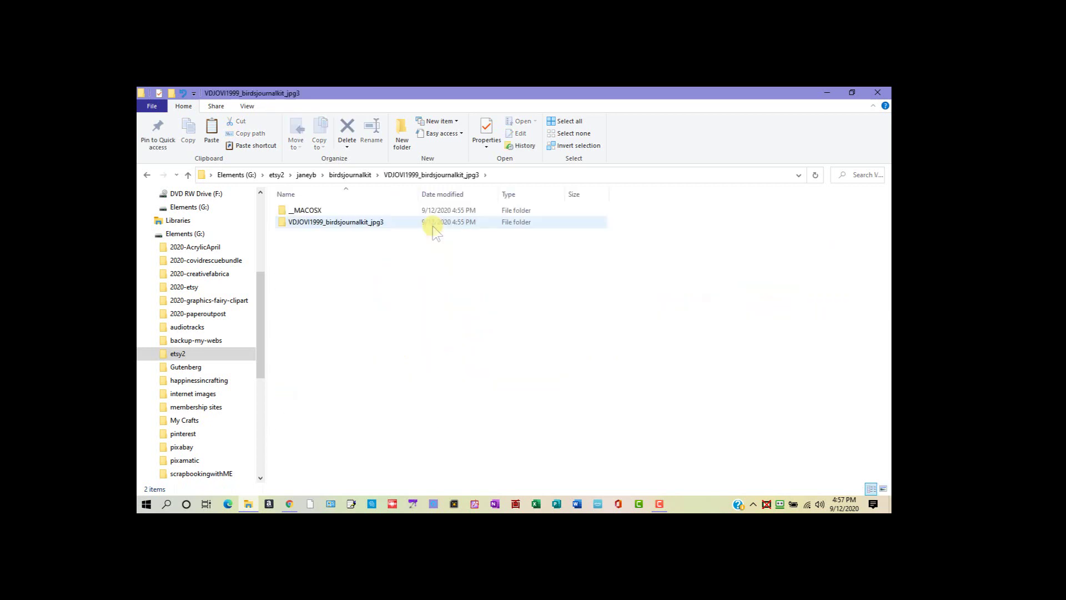
pyautogui.click(345, 224)
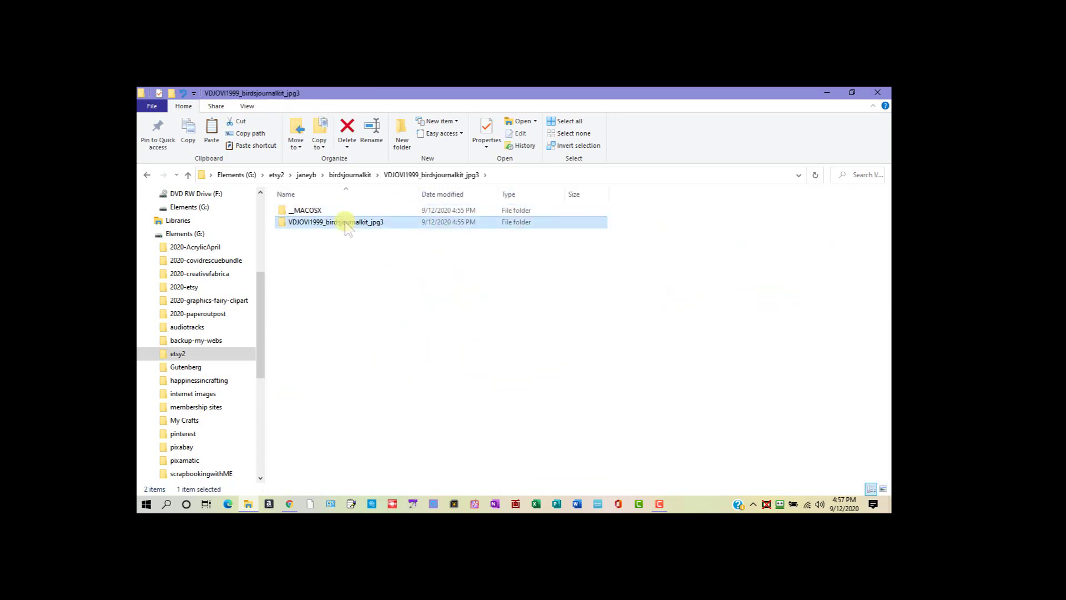
pyautogui.doubleClick(344, 223)
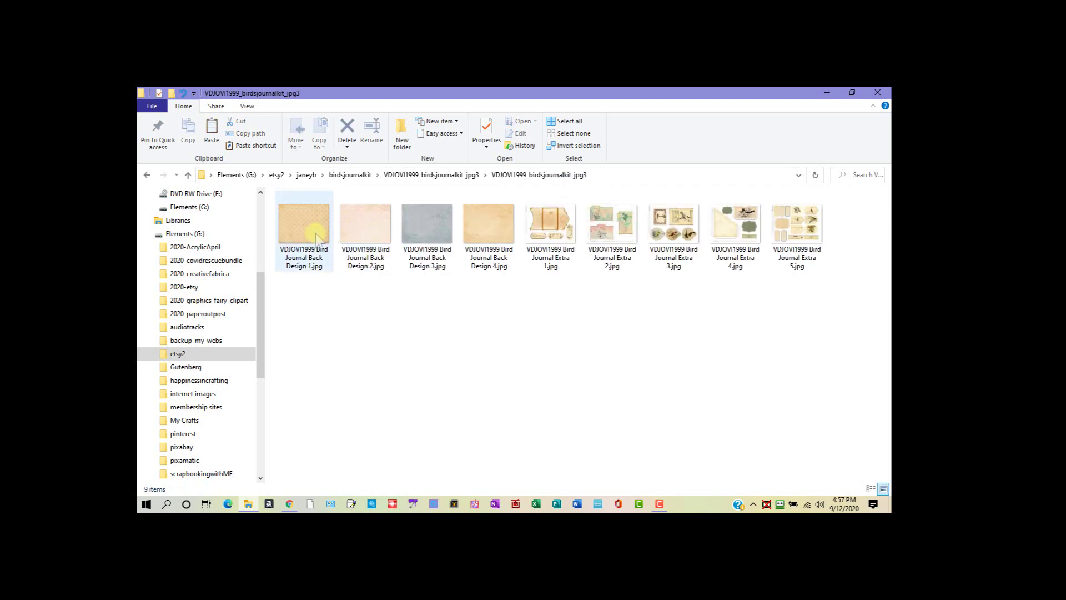
pyautogui.click(315, 236)
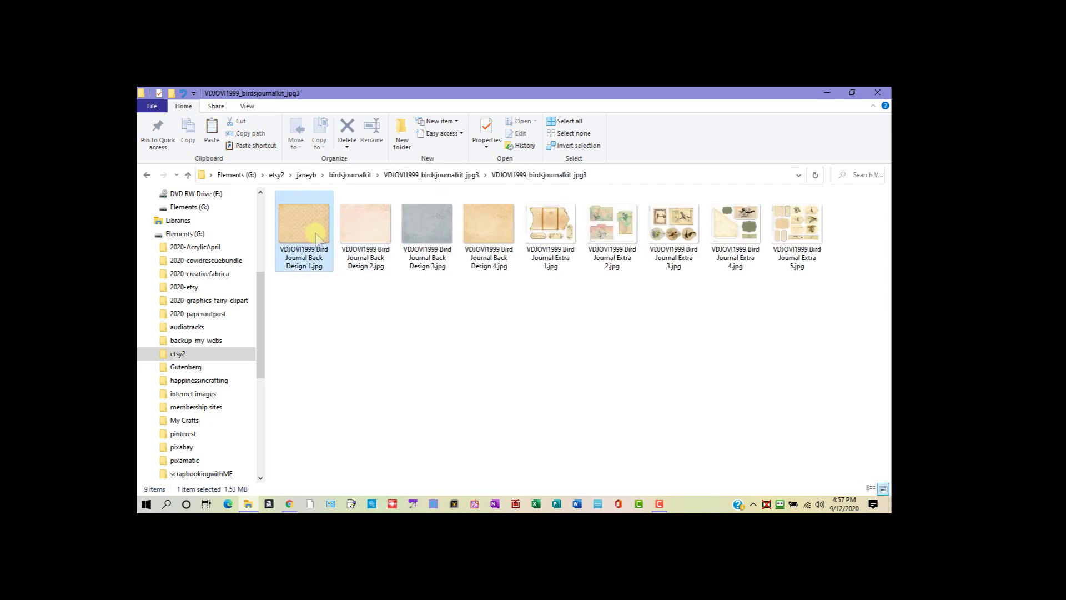
pyautogui.keyDown('shift'); pyautogui.click(798, 249); pyautogui.keyUp('shift')
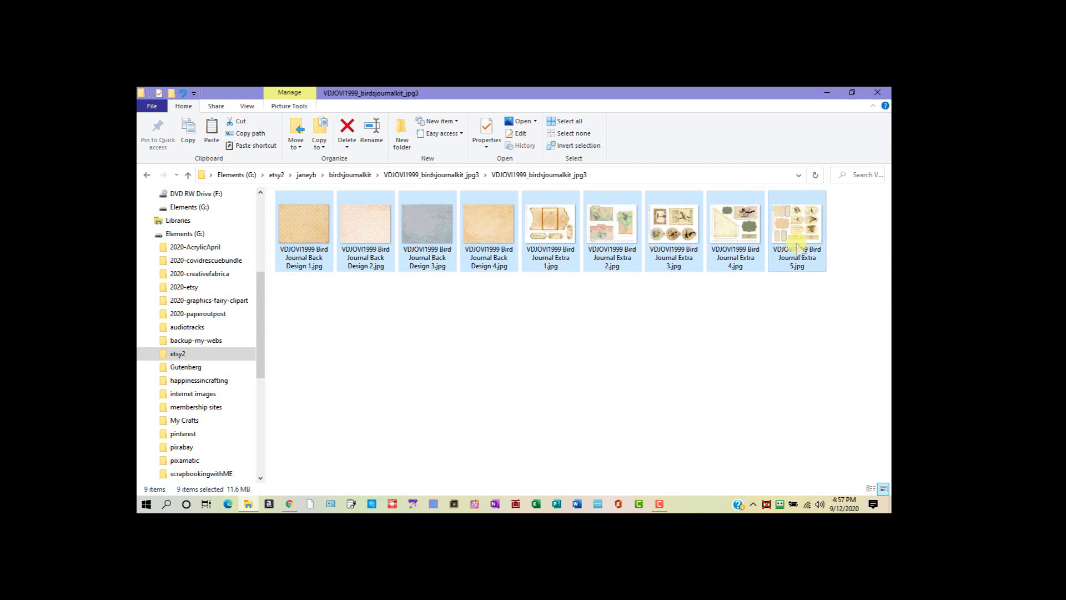
pyautogui.rightClick(422, 222)
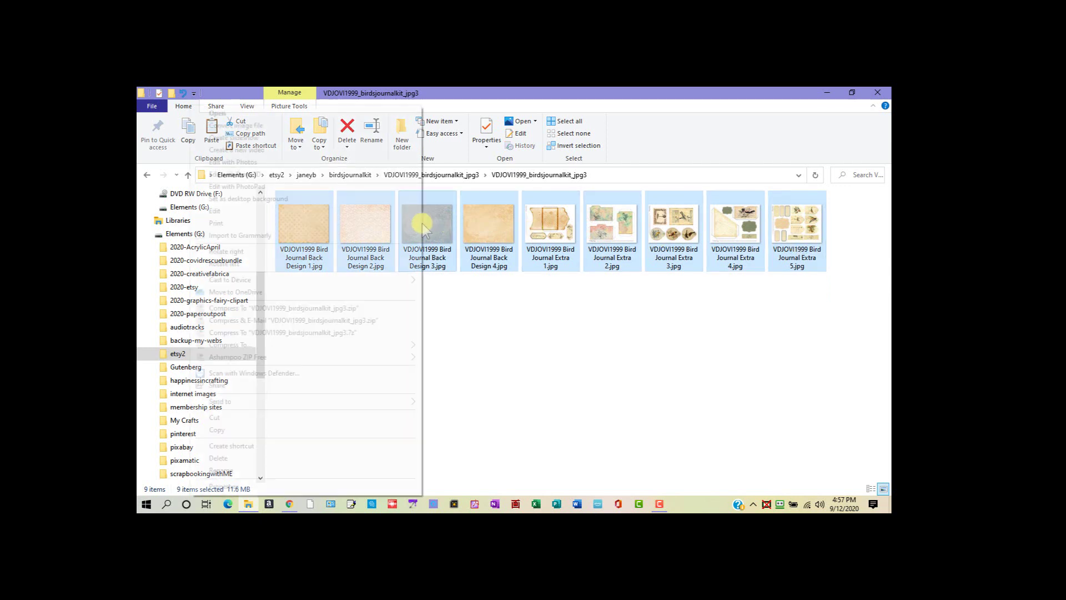
pyautogui.click(400, 431)
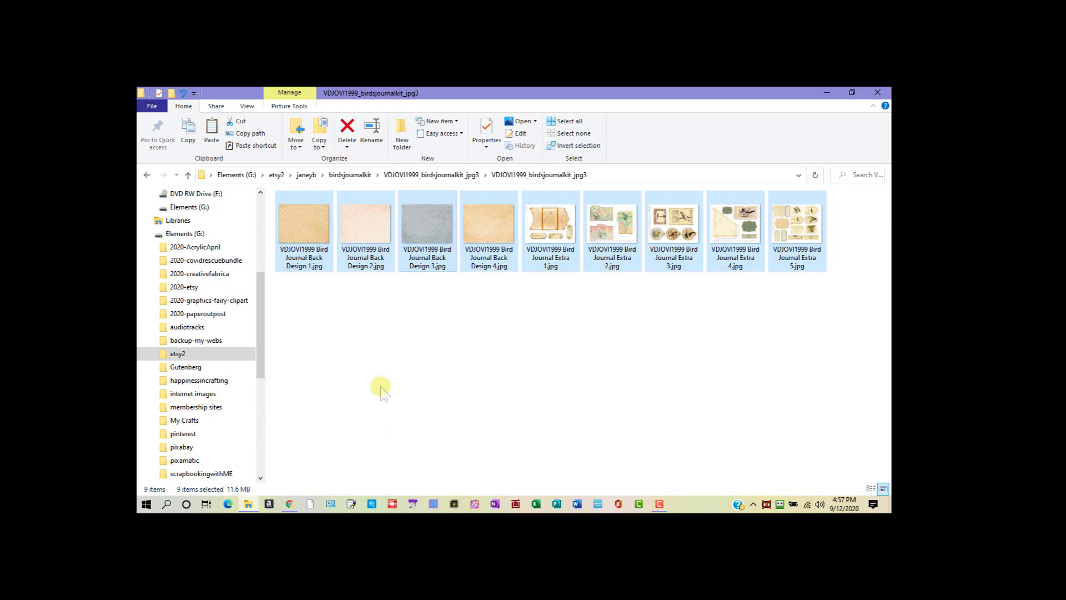
# Step: Paste the copied Back Design and Extra images directly into the birdsjournalkit folder
pyautogui.click(364, 175)
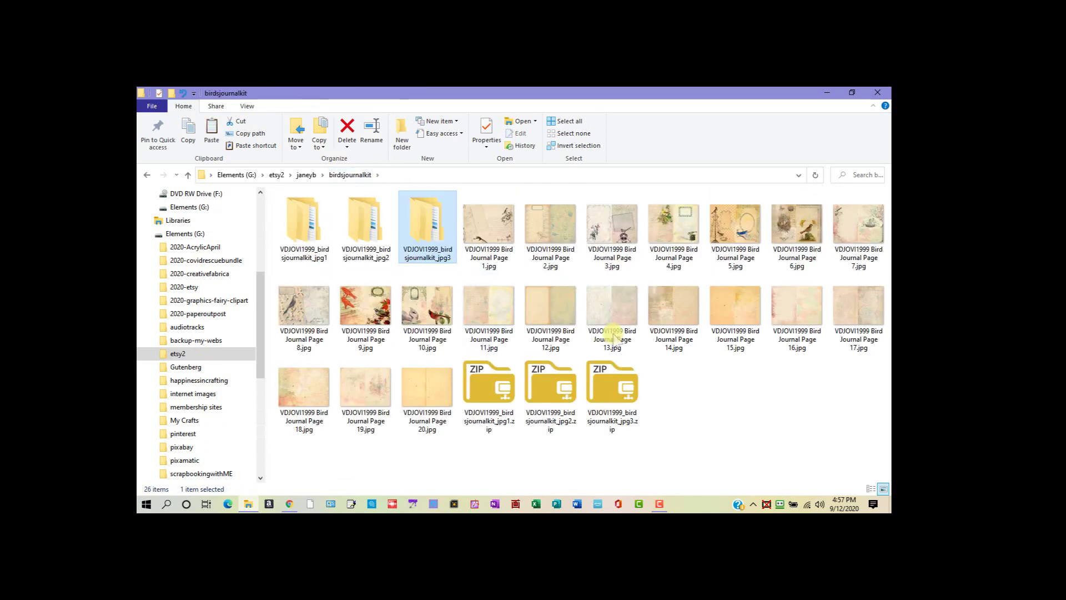
pyautogui.rightClick(711, 374)
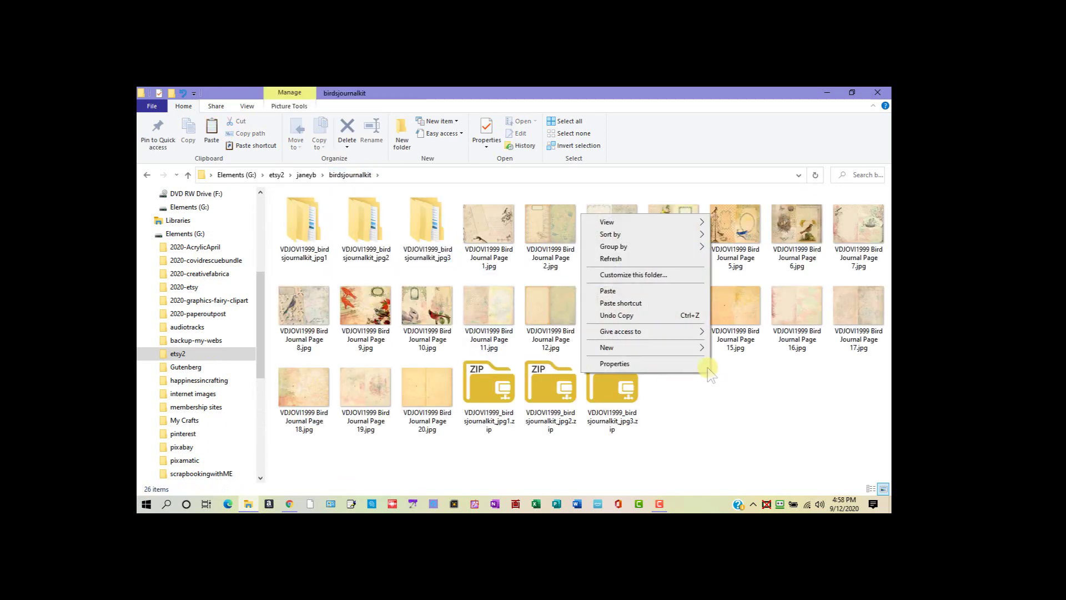
pyautogui.click(683, 291)
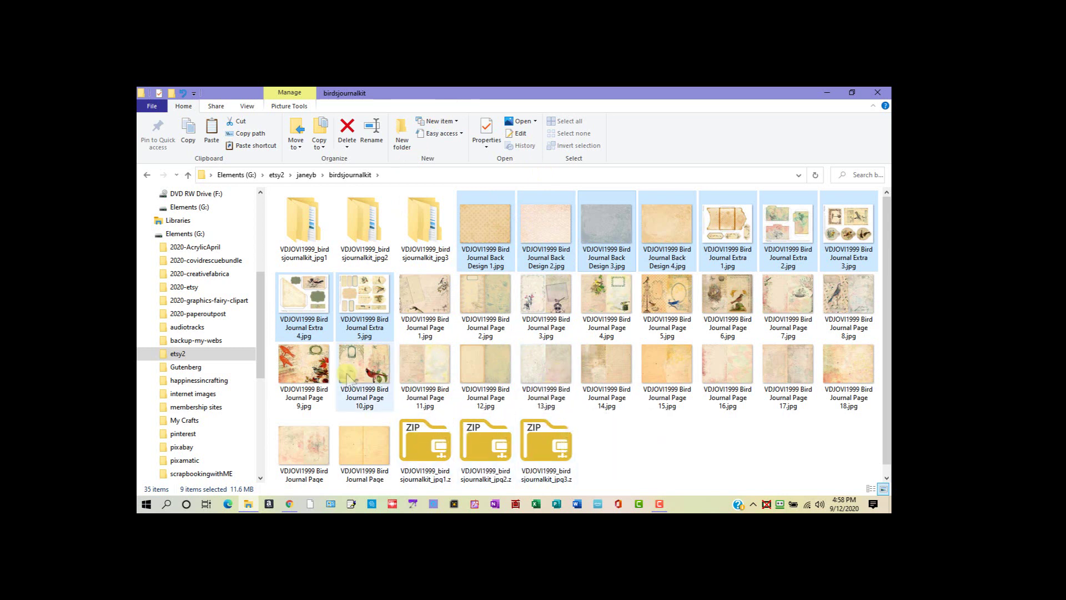
# Step: Batch-rename all Bird Journal images in the folder, from Back Design 1 through Page 20, as birdjournalkit
pyautogui.click(487, 240)
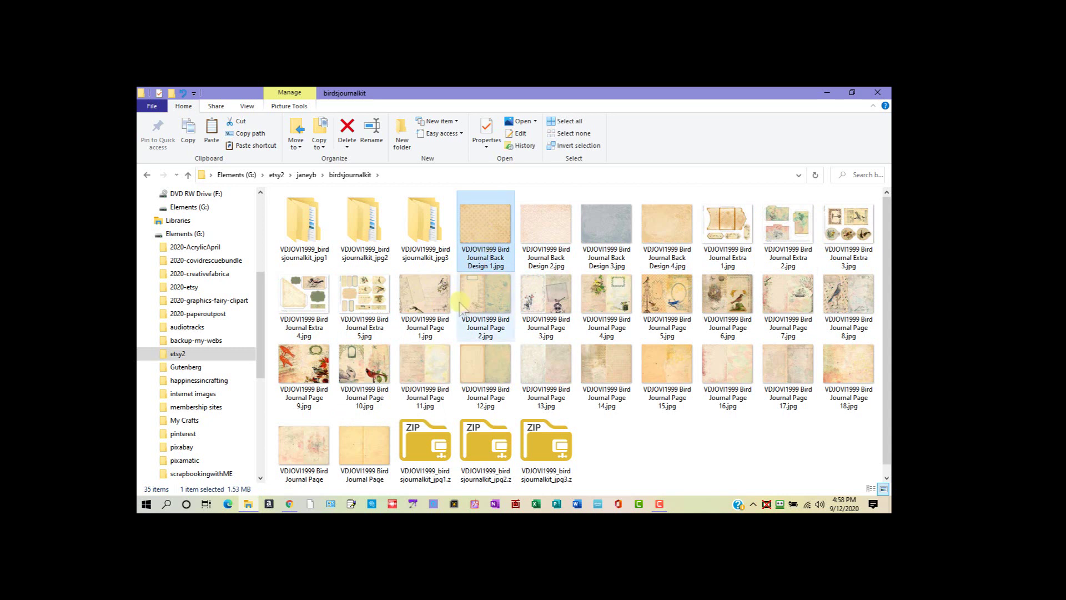
pyautogui.keyDown('shift'); pyautogui.click(374, 441); pyautogui.keyUp('shift')
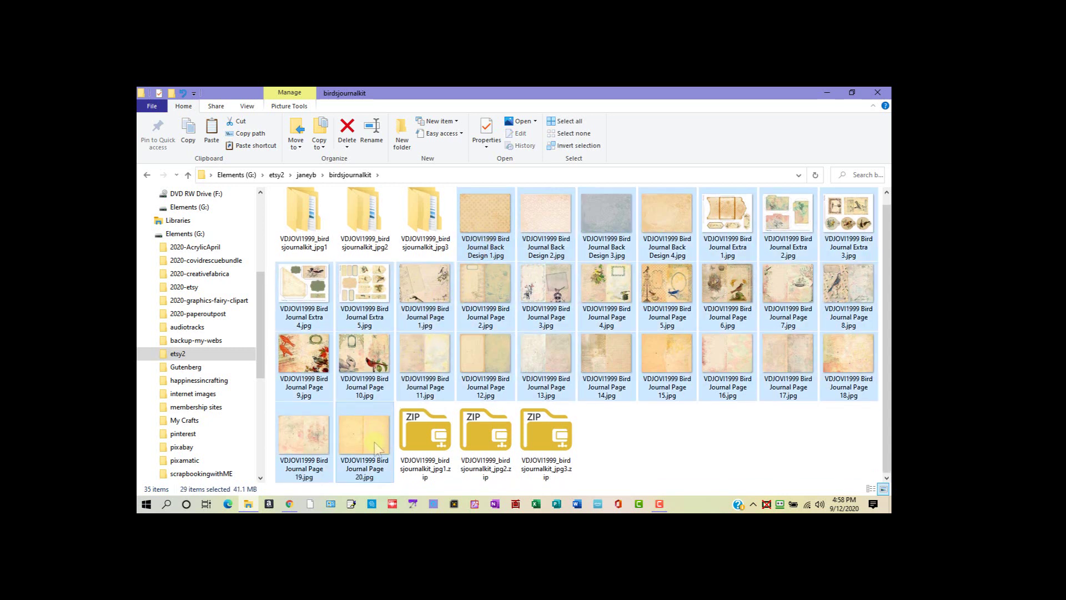
pyautogui.scroll(1, 485, 219)
pyautogui.rightClick(485, 219)
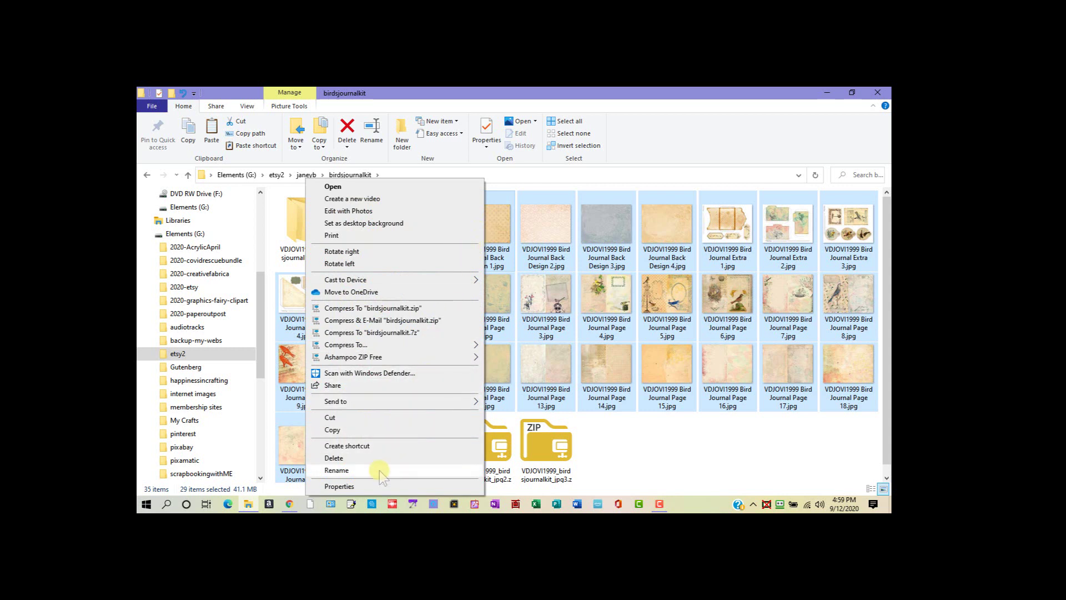
pyautogui.click(337, 470)
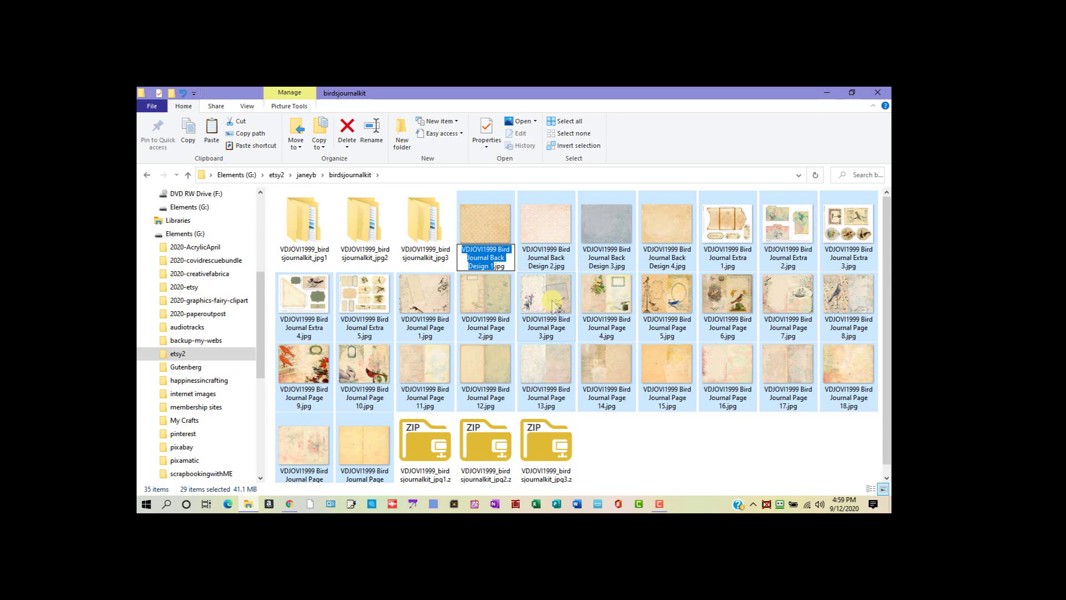
pyautogui.write('bird')
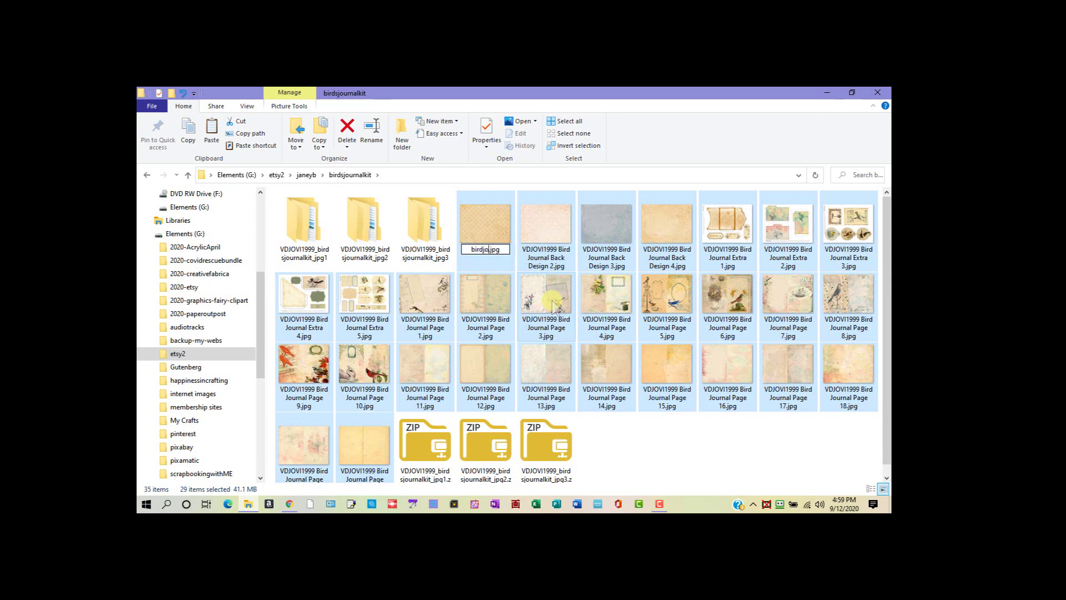
pyautogui.write('journ')
pyautogui.write('t')
pyautogui.press('Return')
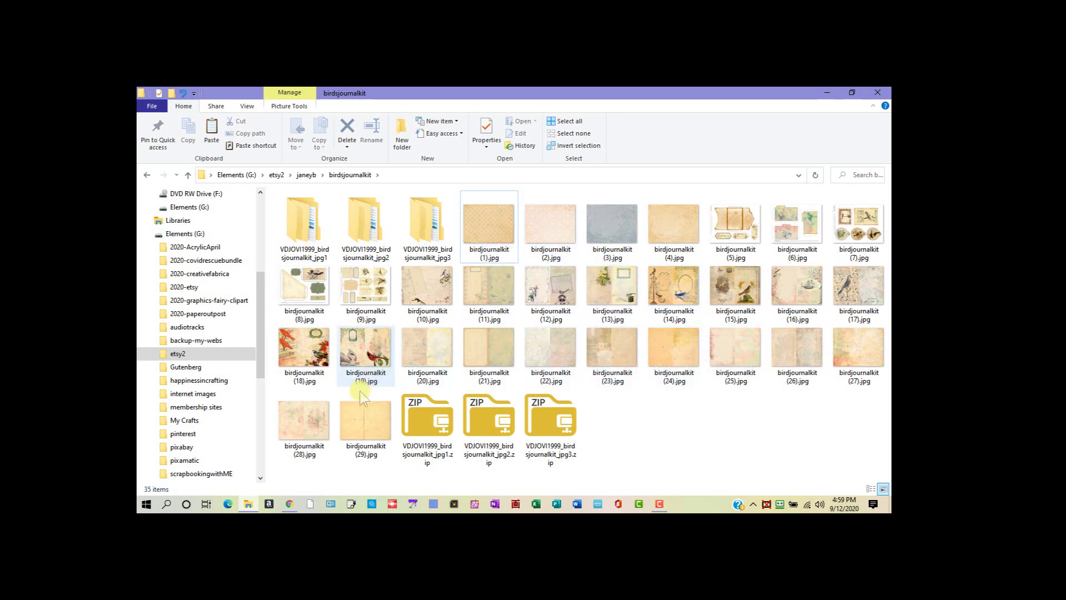
# Step: Copy all of the renamed images, birdjournalkit (1) through birdjournalkit (29)
pyautogui.click(488, 218)
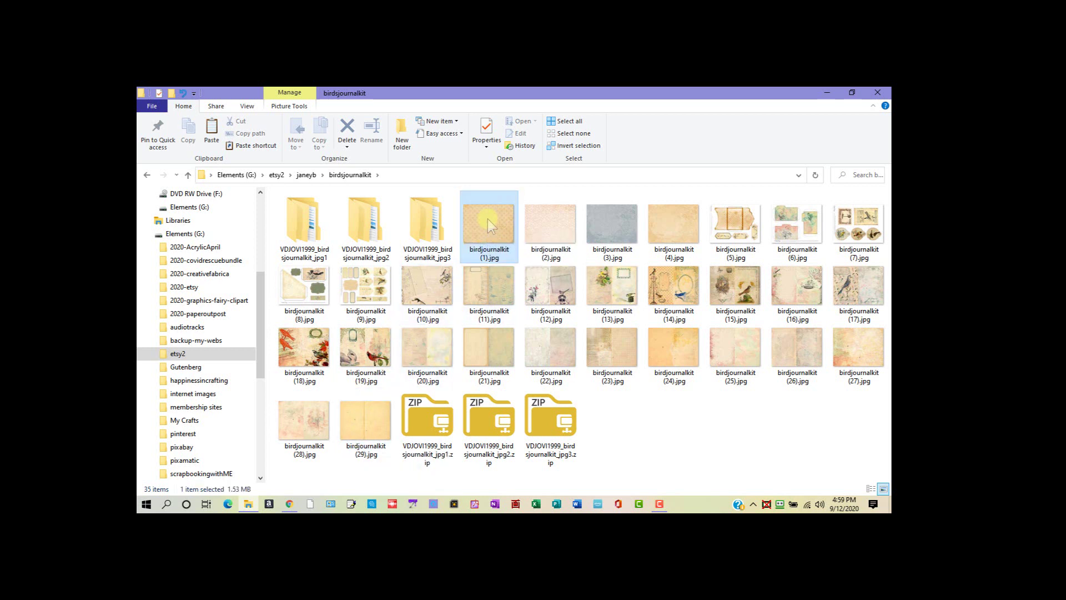
pyautogui.keyDown('shift'); pyautogui.click(378, 411); pyautogui.keyUp('shift')
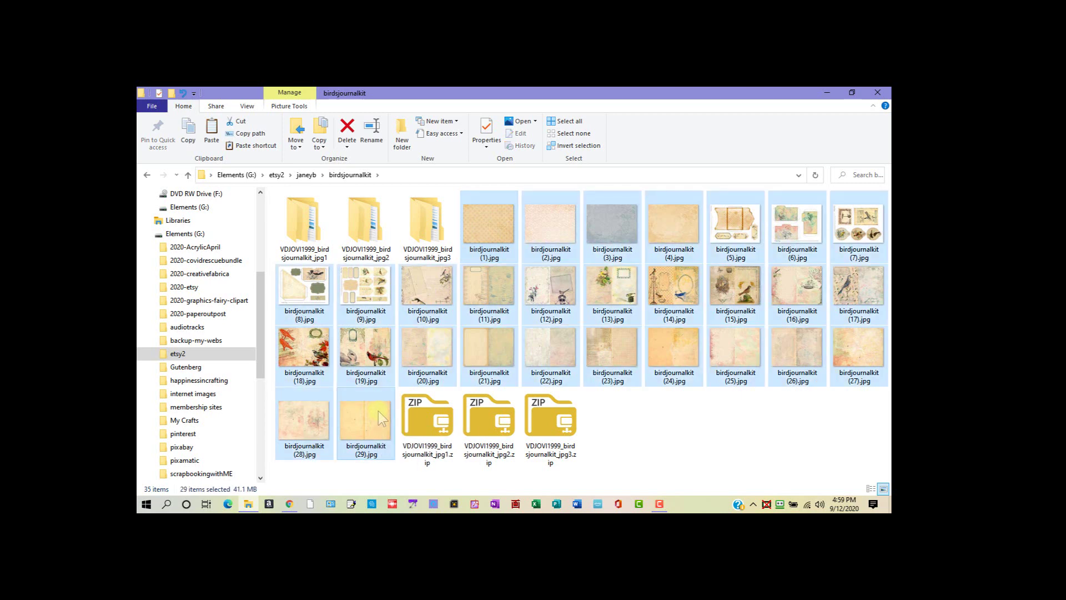
pyautogui.rightClick(378, 411)
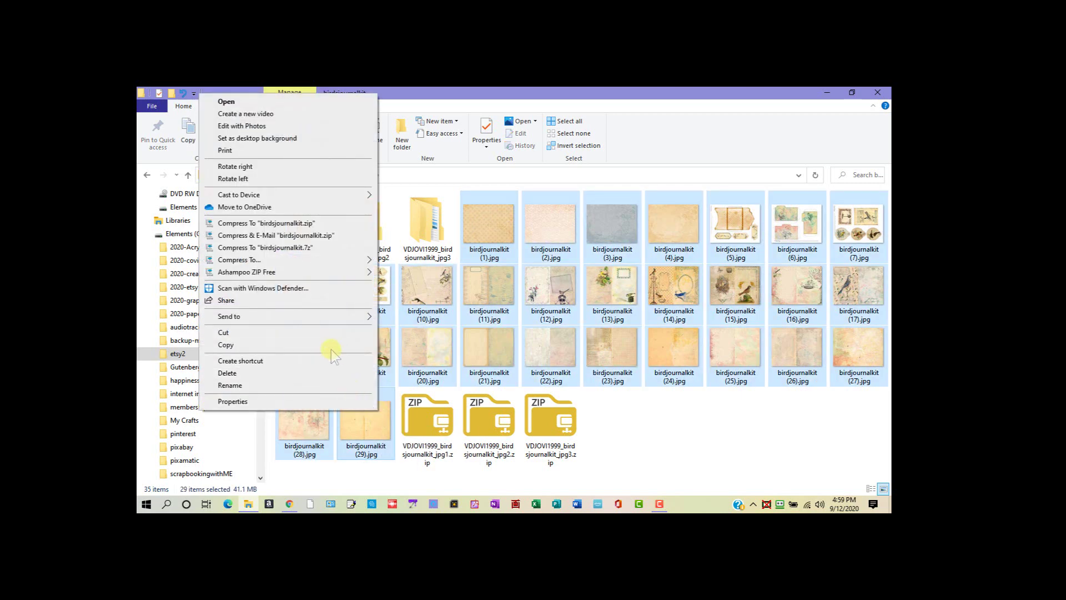
pyautogui.click(333, 345)
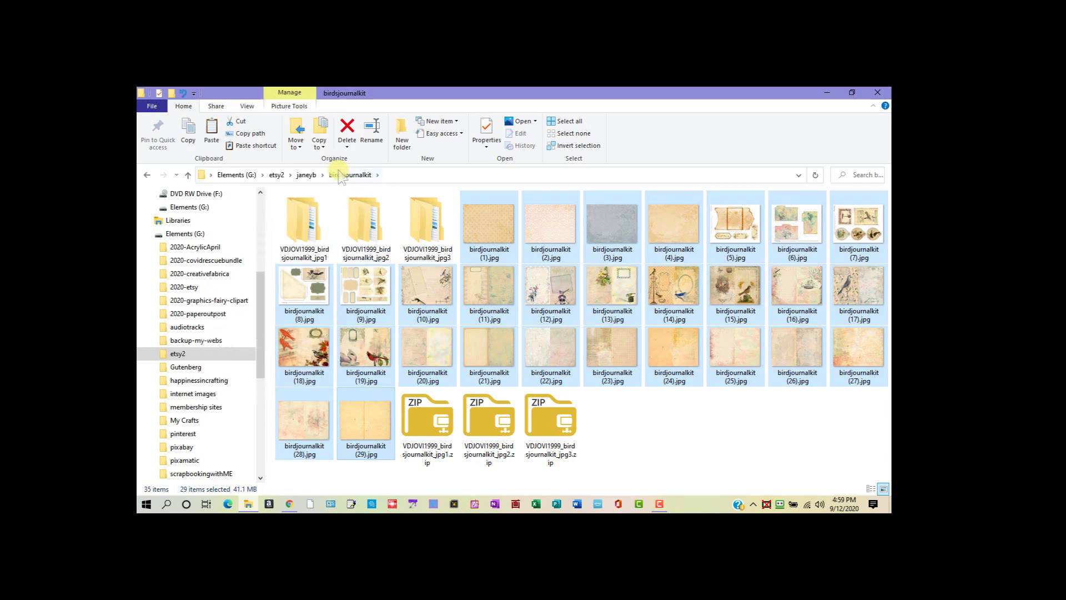
# Step: Go up to the janeyb folder and create a new folder there named 000all
pyautogui.click(307, 174)
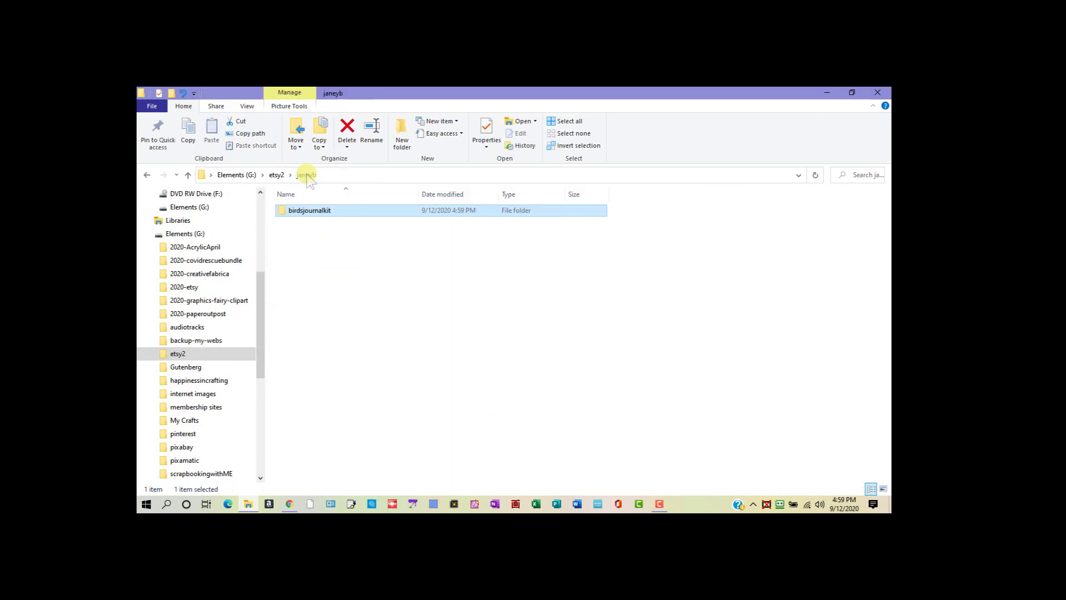
pyautogui.click(333, 306)
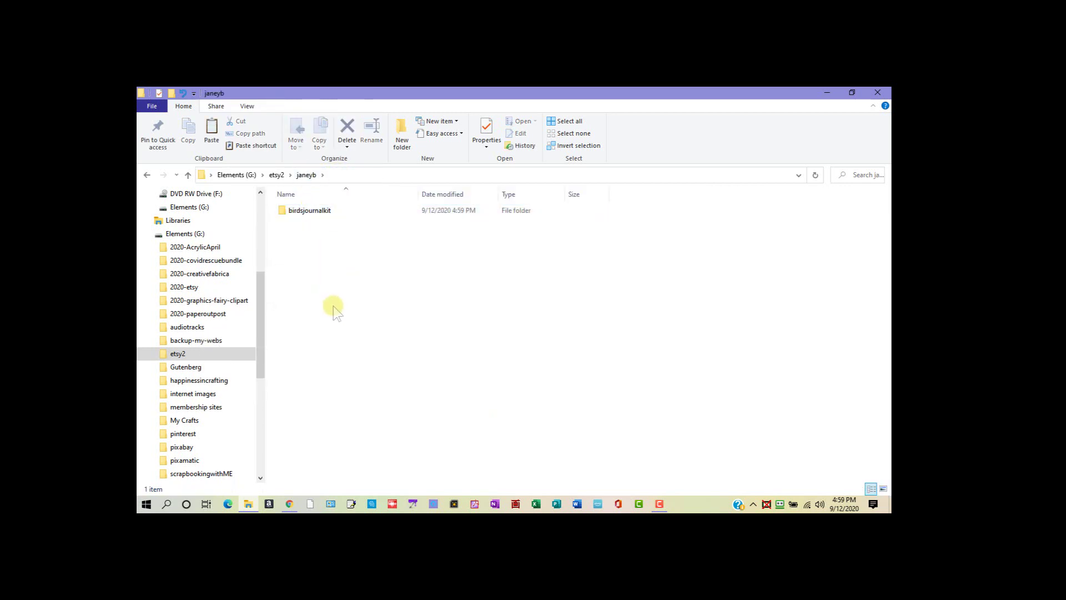
pyautogui.rightClick(334, 309)
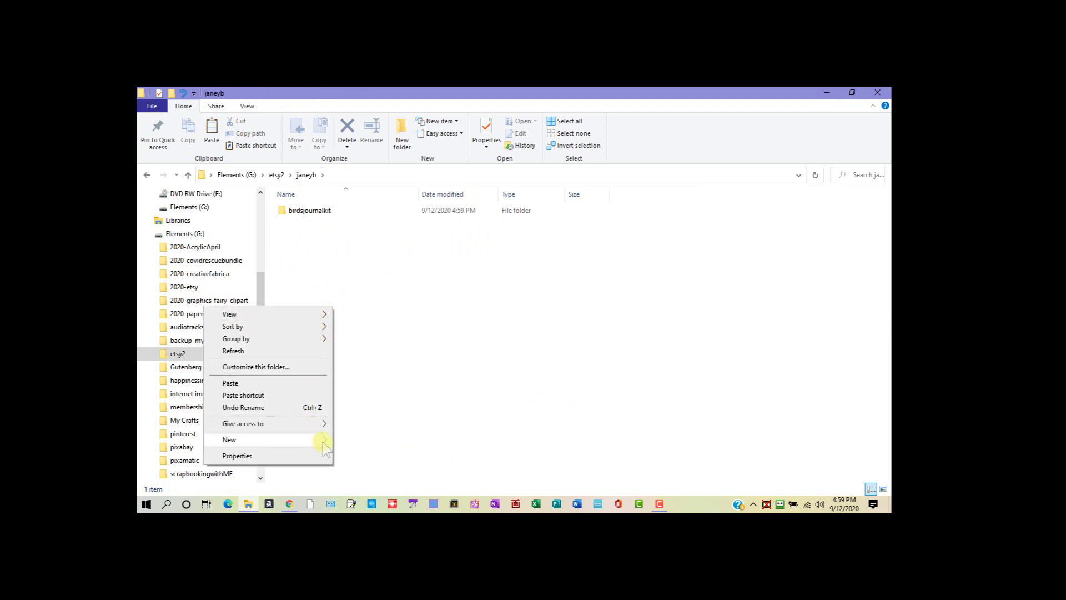
pyautogui.moveTo(324, 443)
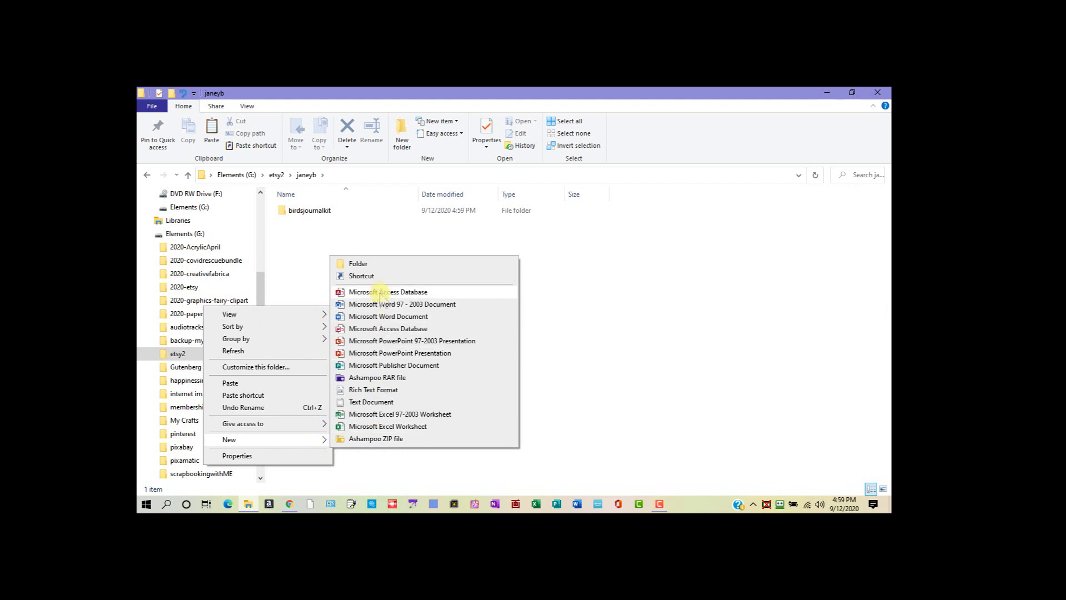
pyautogui.click(389, 264)
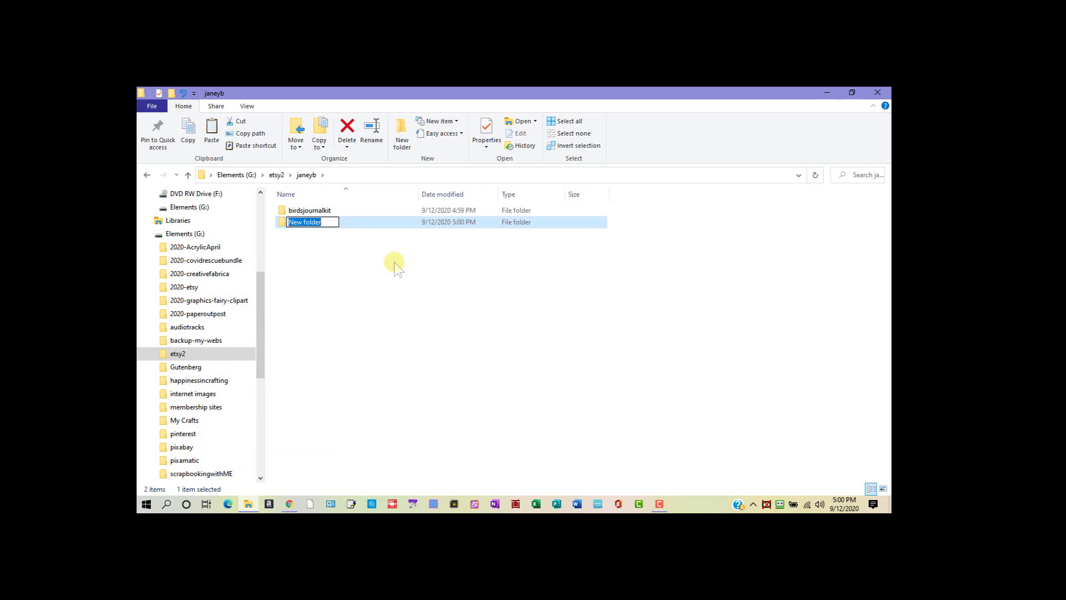
pyautogui.write('000all')
pyautogui.press('Return')
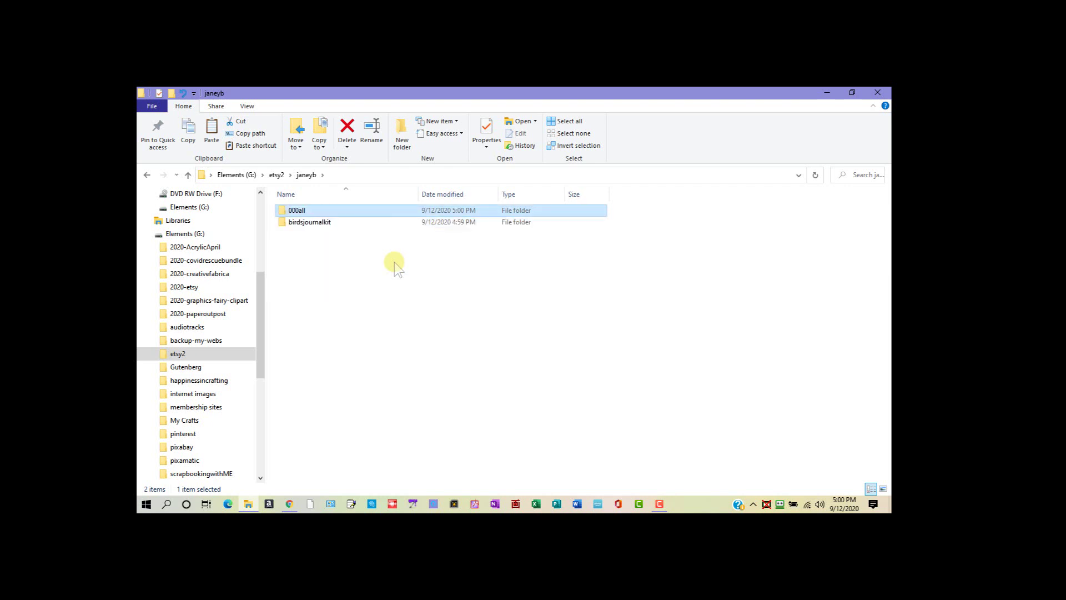
# Step: Open the 000all folder and paste the copied birdjournalkit images into it
pyautogui.press('Return')
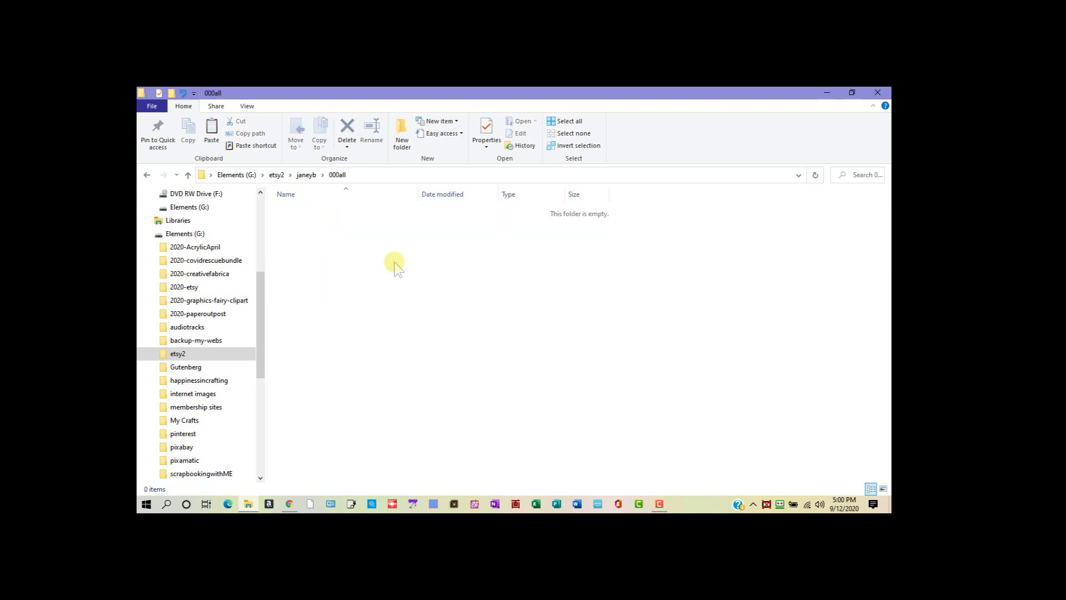
pyautogui.rightClick(394, 267)
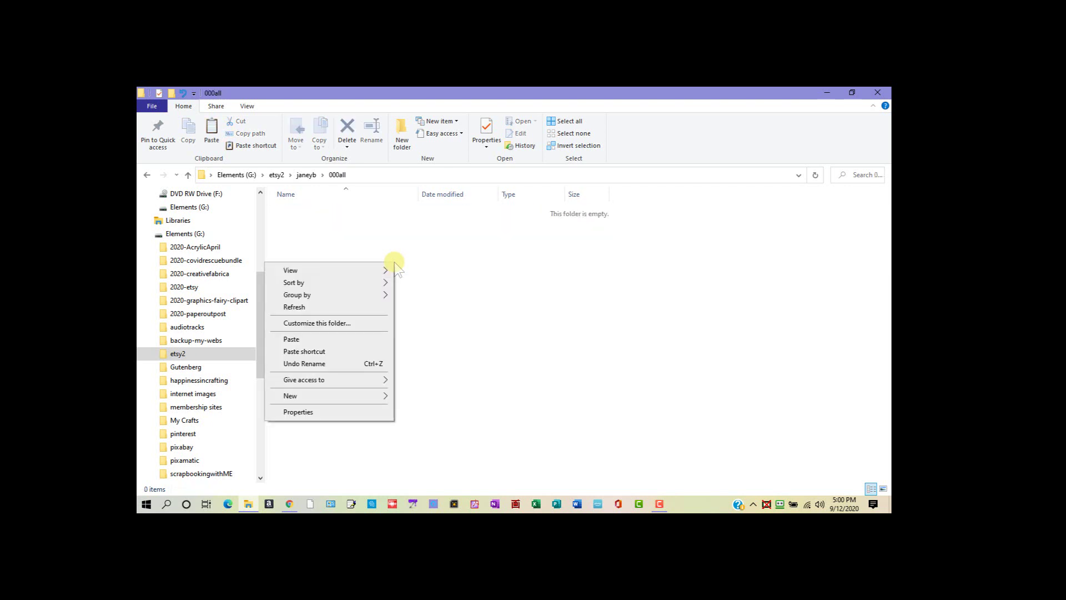
pyautogui.click(372, 339)
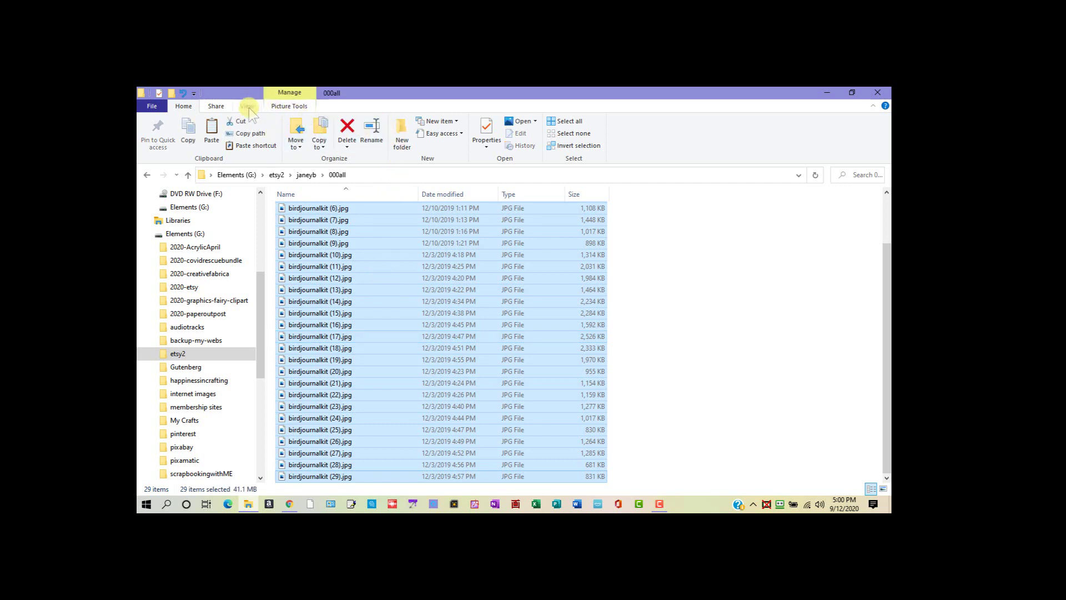
# Step: Show the 000all folder's contents as large icons and clear the file selection
pyautogui.click(247, 106)
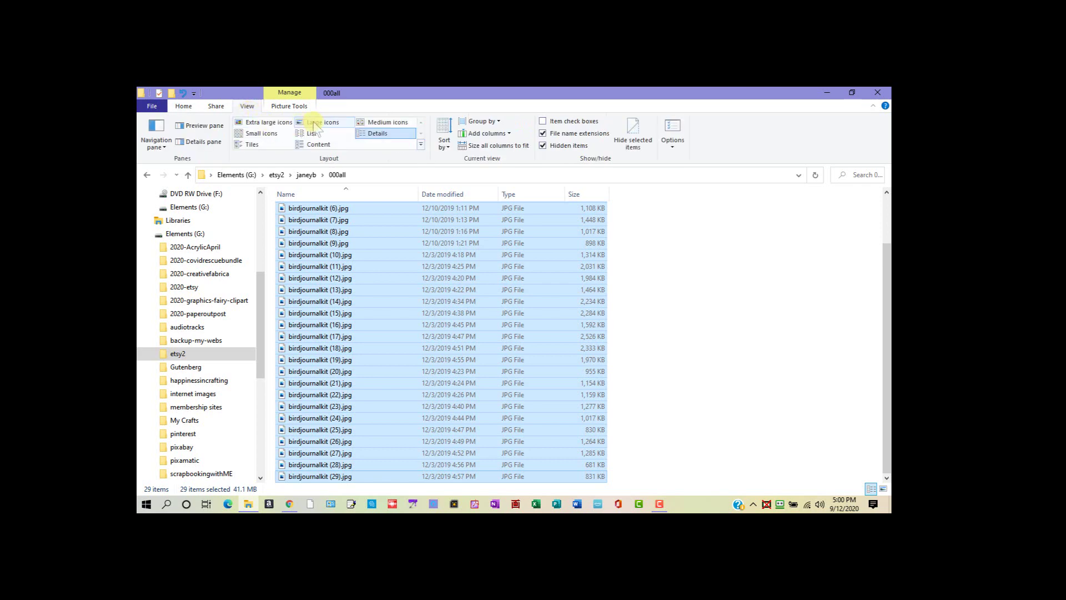
pyautogui.click(314, 124)
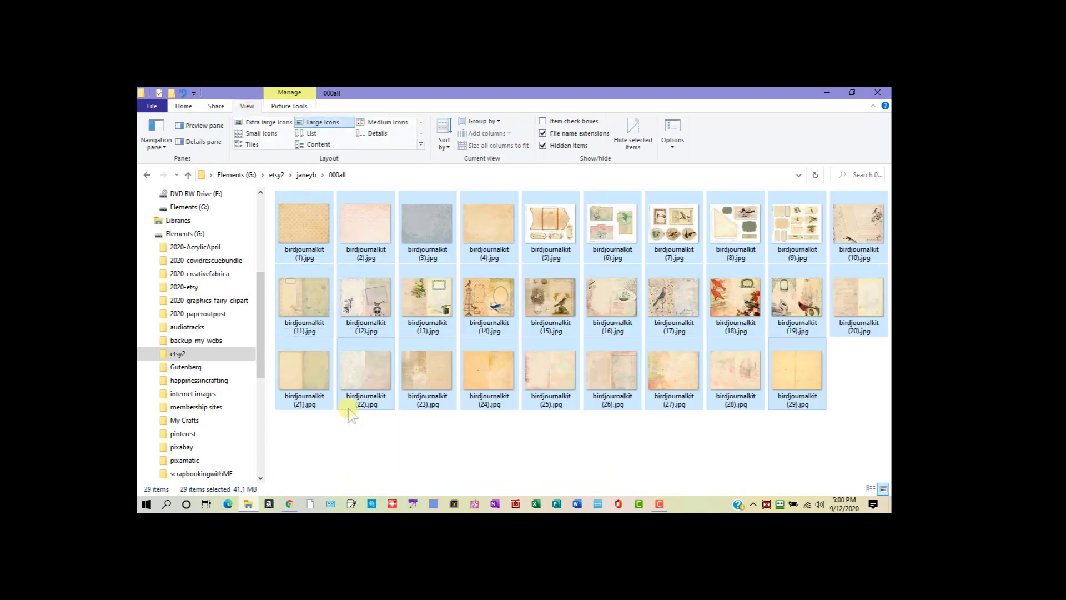
pyautogui.click(358, 427)
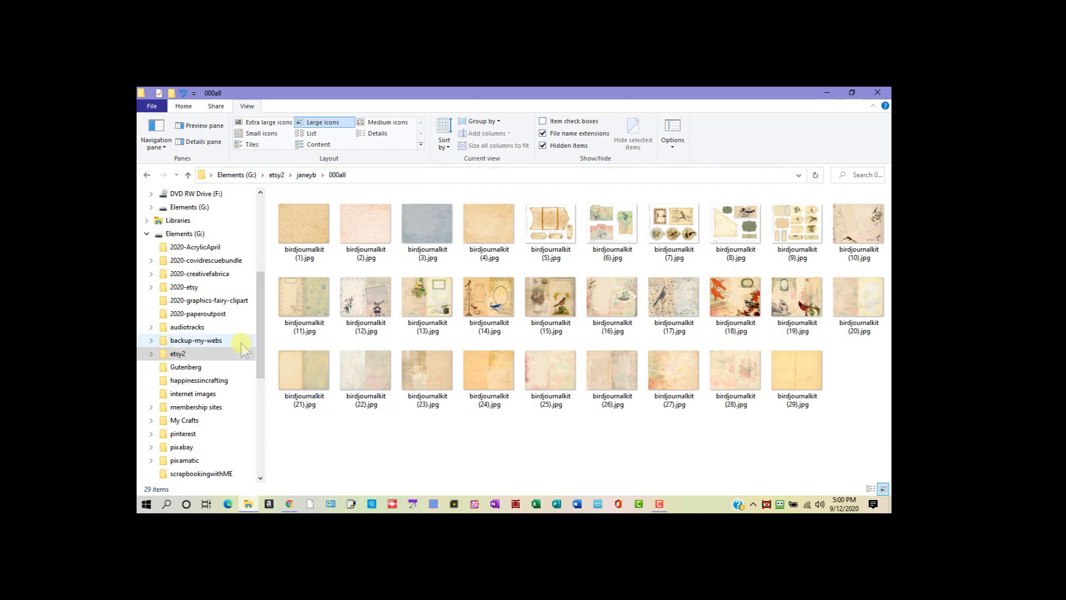
# Step: Open the janeyb folder inside 2020-etsy and find the circus folder
pyautogui.click(227, 289)
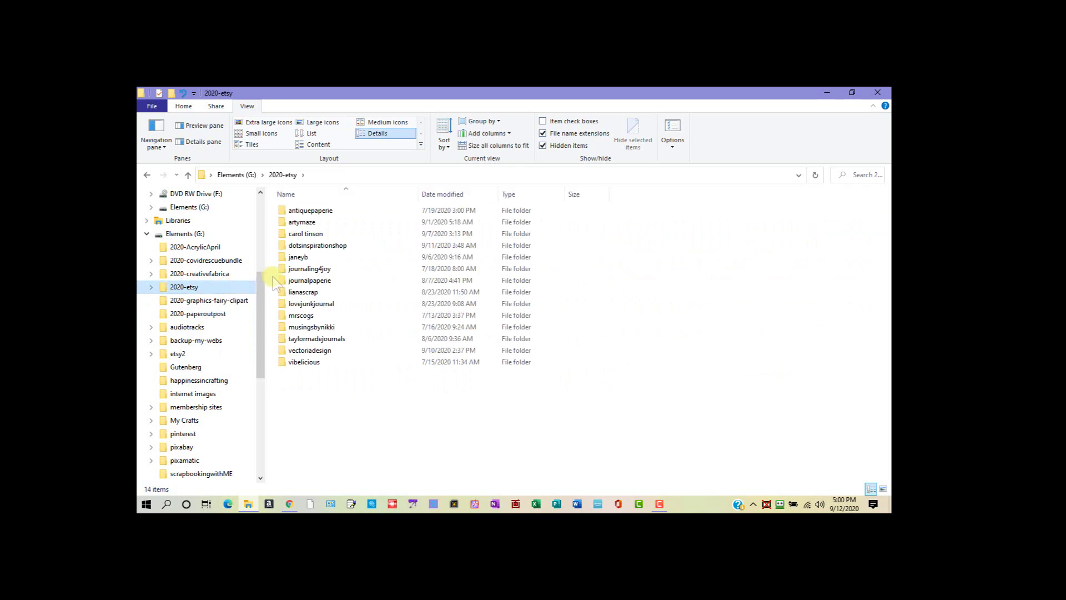
pyautogui.doubleClick(314, 260)
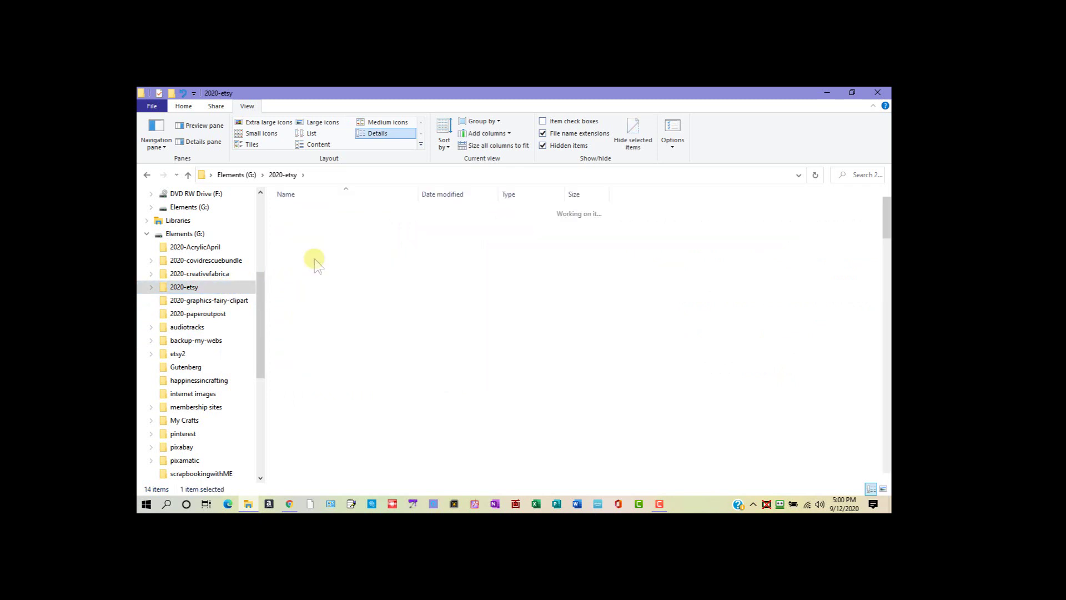
pyautogui.scroll(-15, 328, 345)
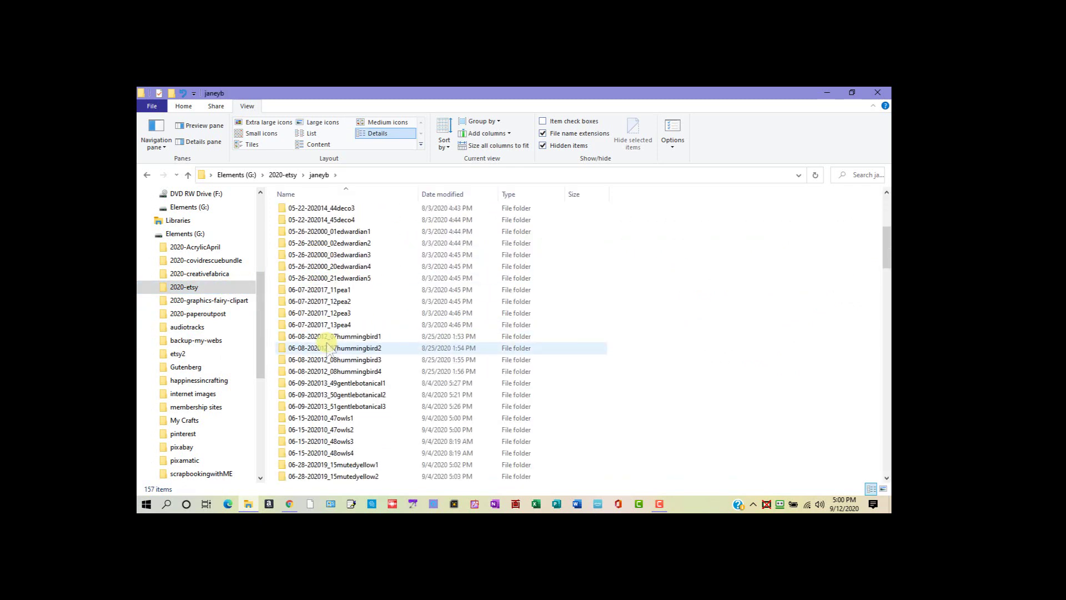
pyautogui.scroll(-2, 328, 347)
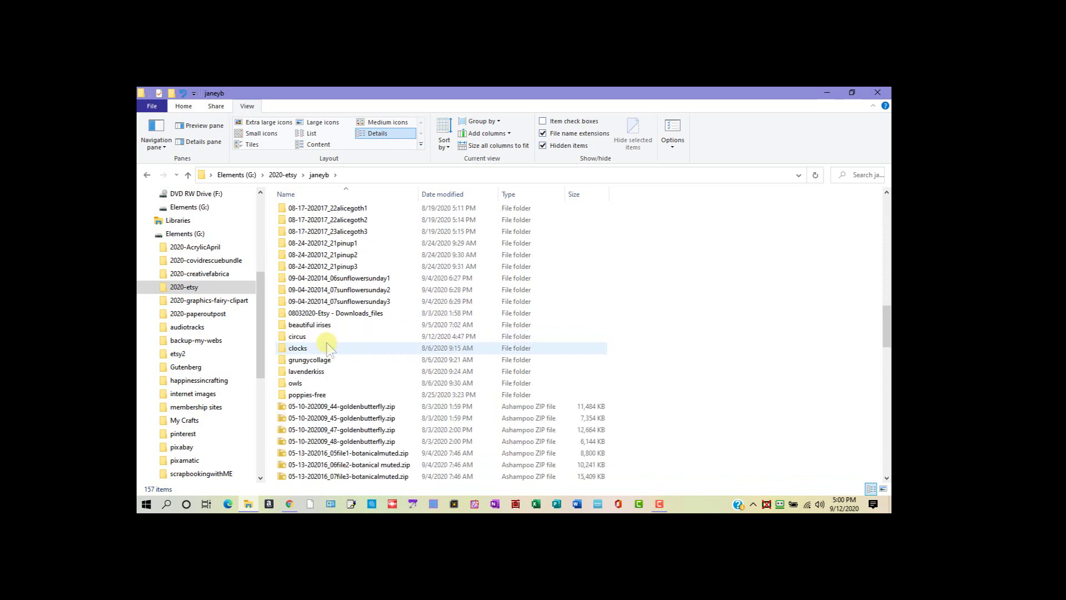
pyautogui.rightClick(338, 335)
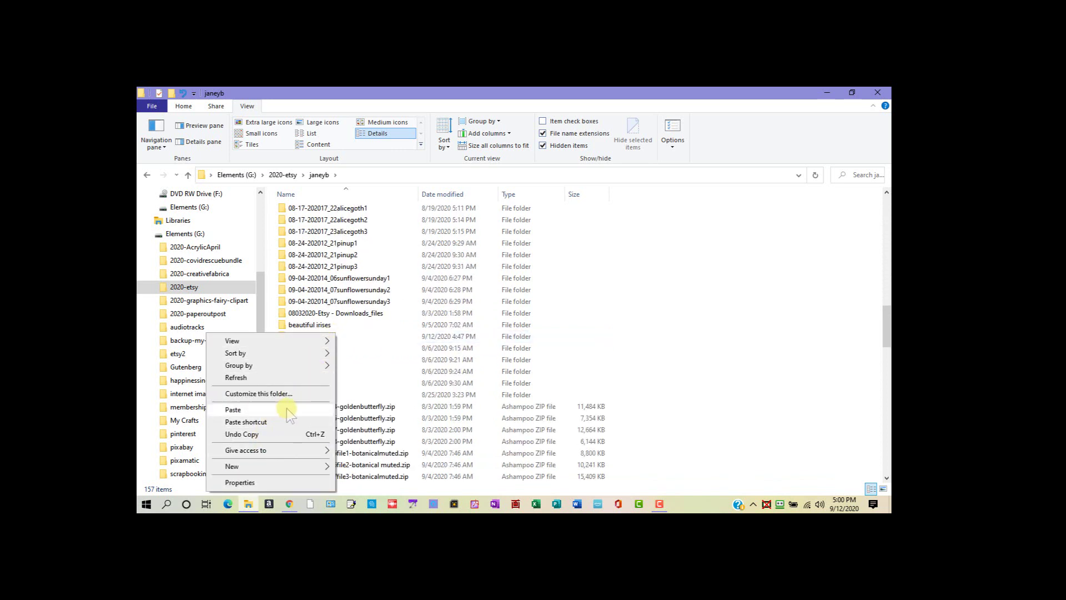
pyautogui.click(379, 347)
pyautogui.click(369, 347)
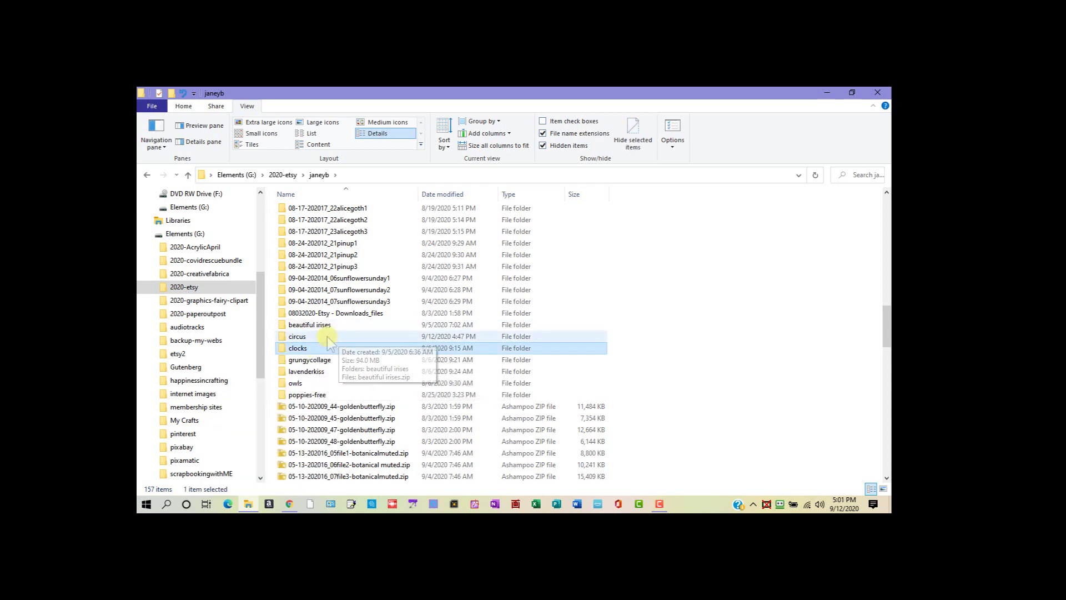
pyautogui.rightClick(328, 336)
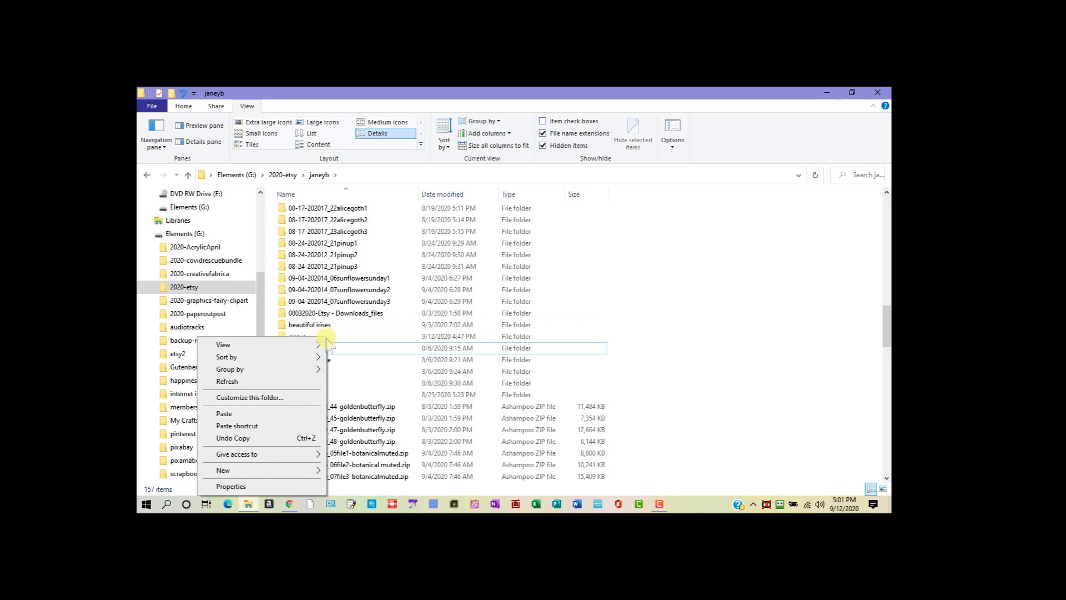
pyautogui.moveTo(324, 344)
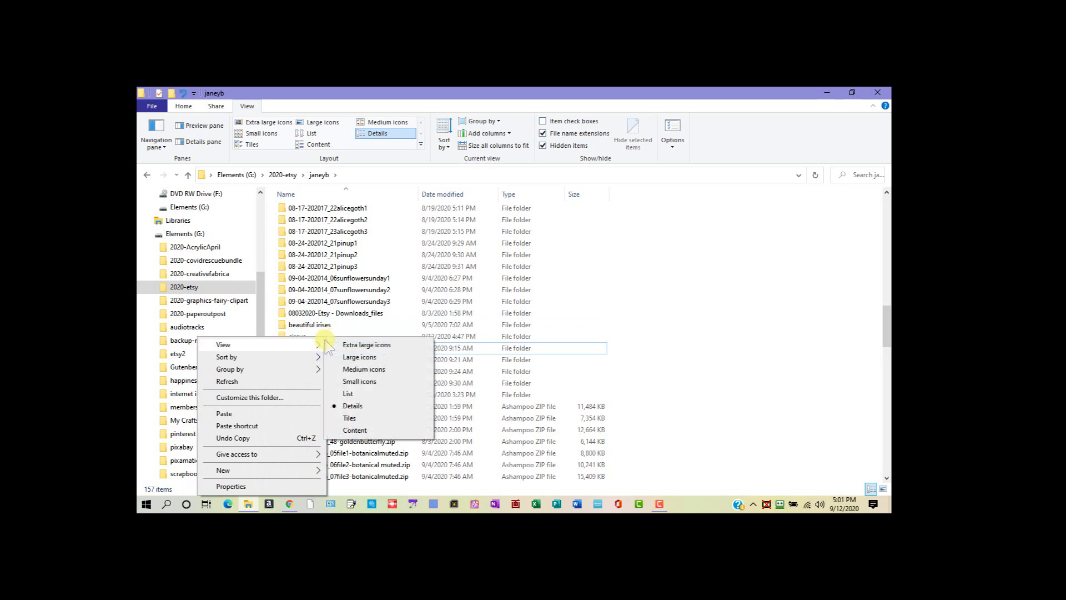
pyautogui.click(383, 325)
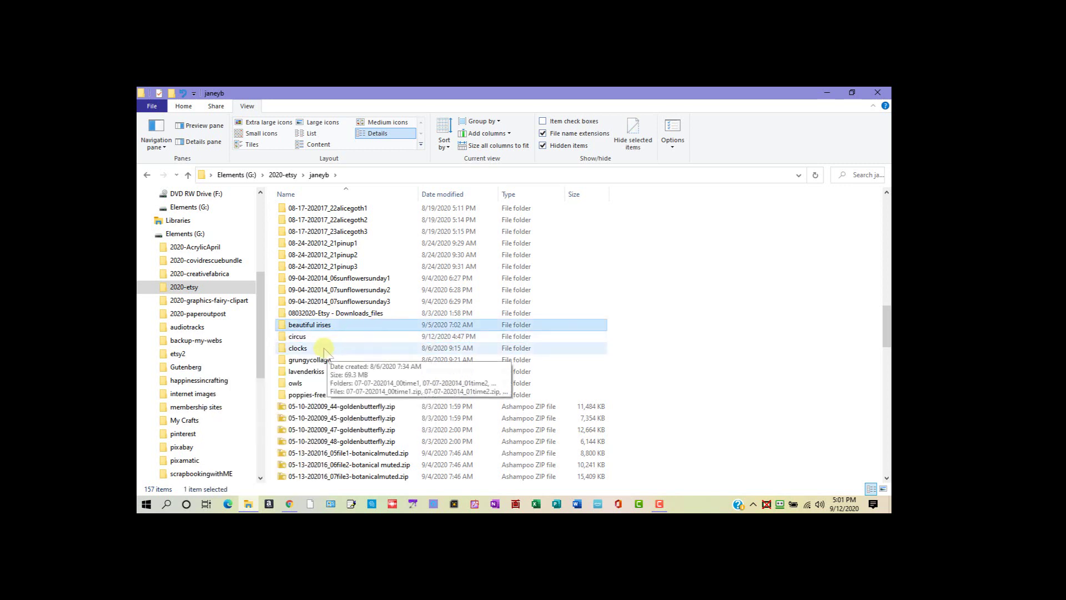
# Step: Copy the circus folder from the 2020-etsy janeyb folder into the janeyb folder inside etsy2
pyautogui.rightClick(298, 339)
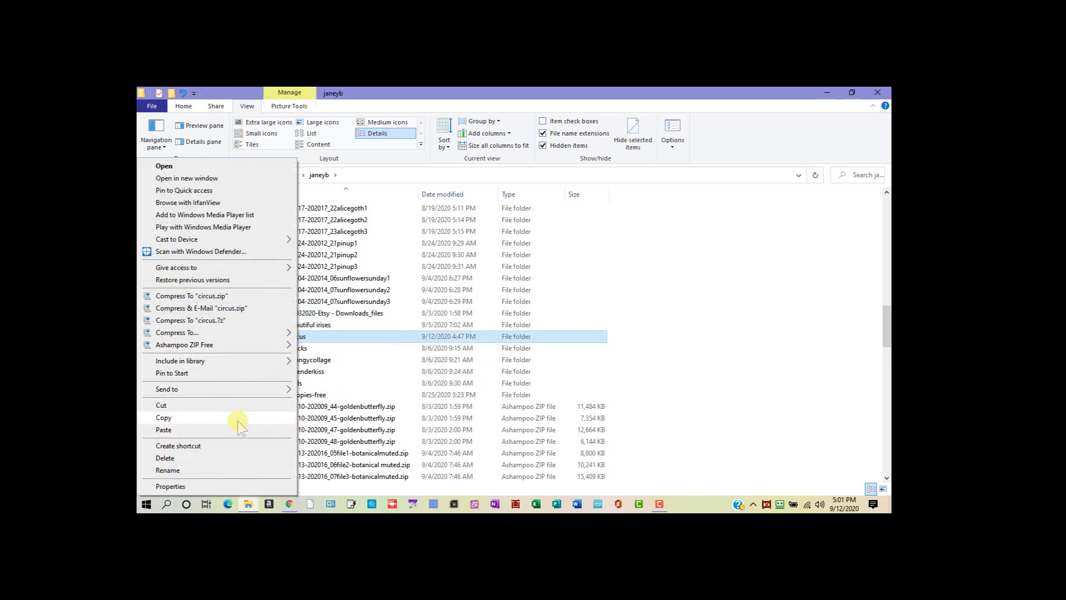
pyautogui.click(242, 417)
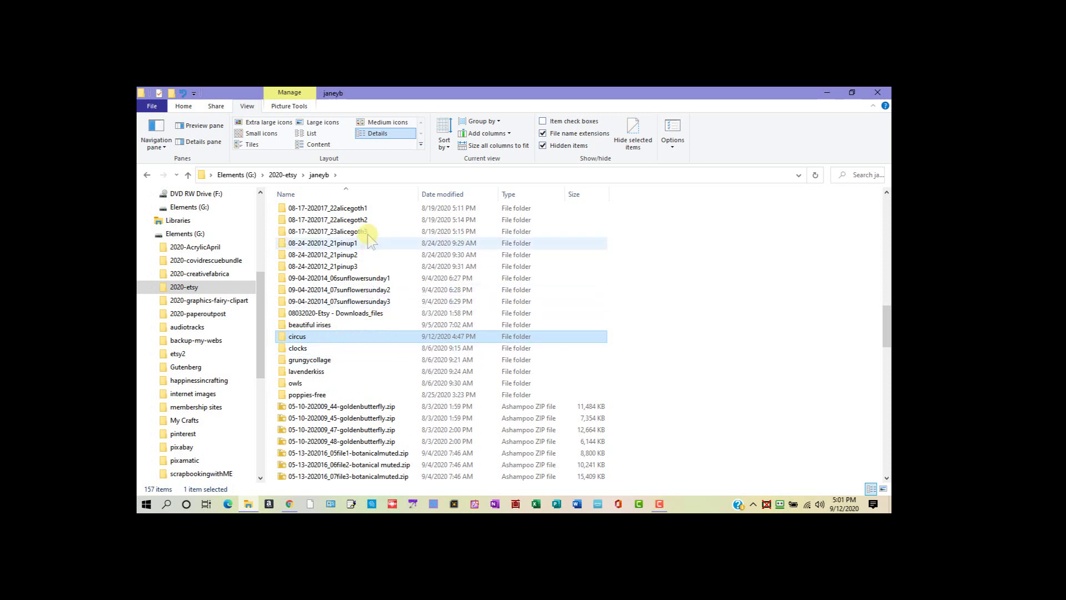
pyautogui.click(216, 359)
pyautogui.doubleClick(298, 210)
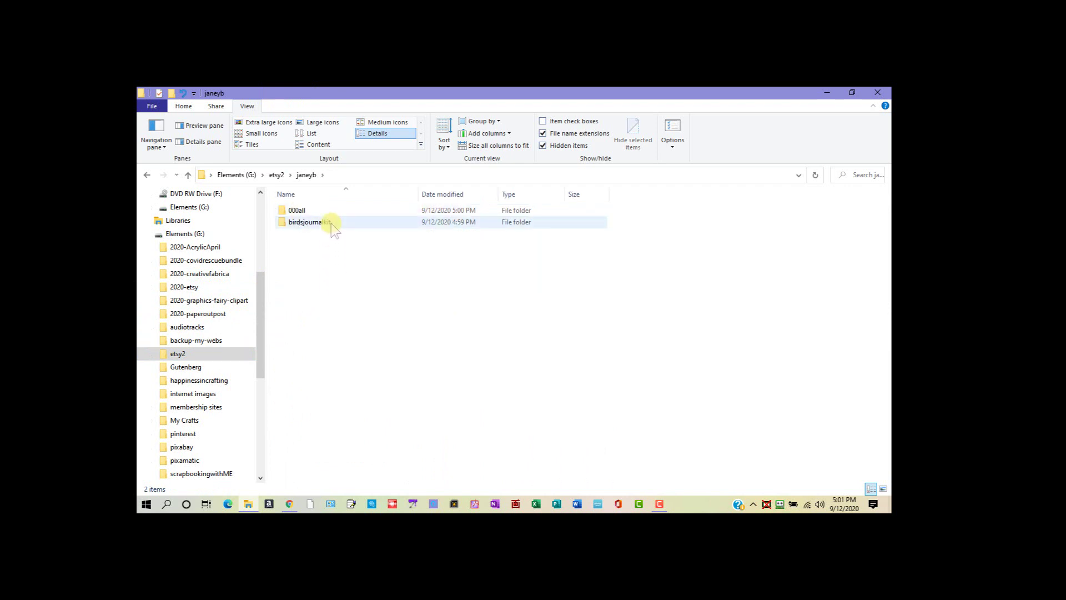
pyautogui.rightClick(332, 284)
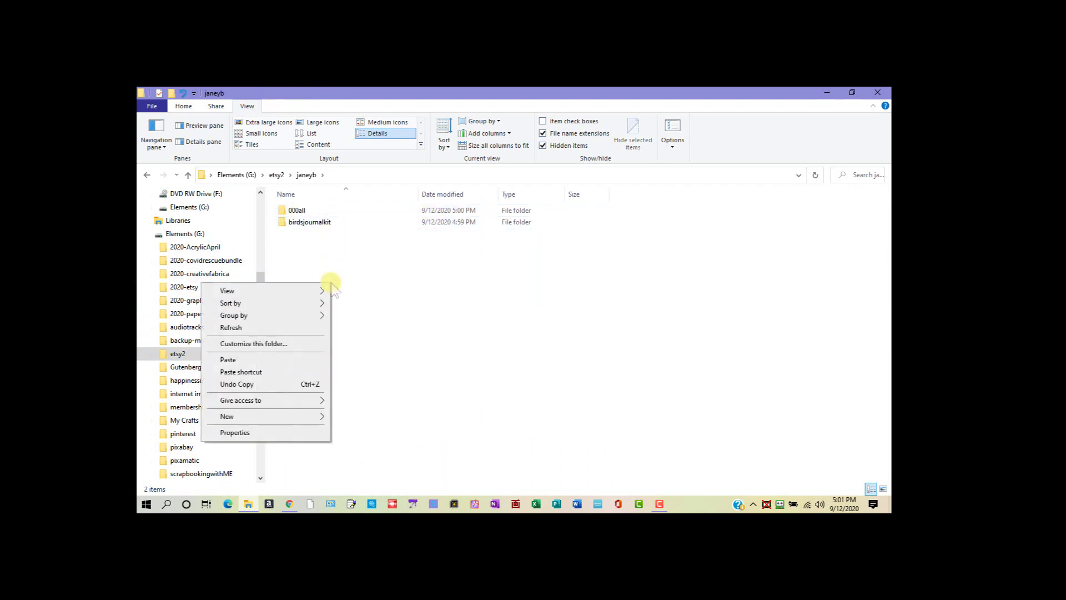
pyautogui.click(320, 359)
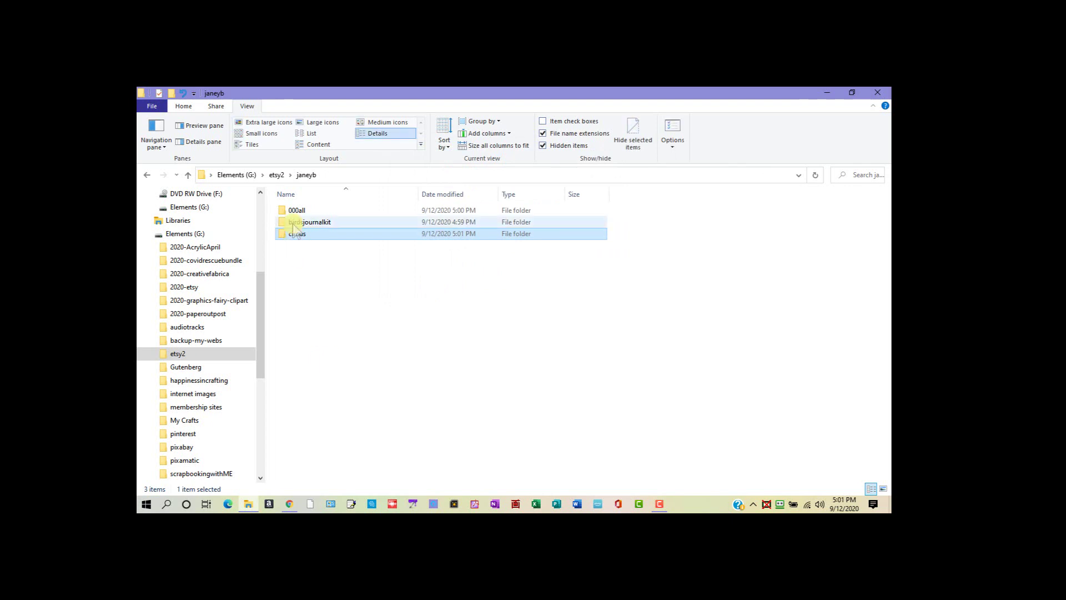
# Step: Open the pasted circus folder and copy the images circus (1).JPG through circus (18).JPG
pyautogui.doubleClick(327, 236)
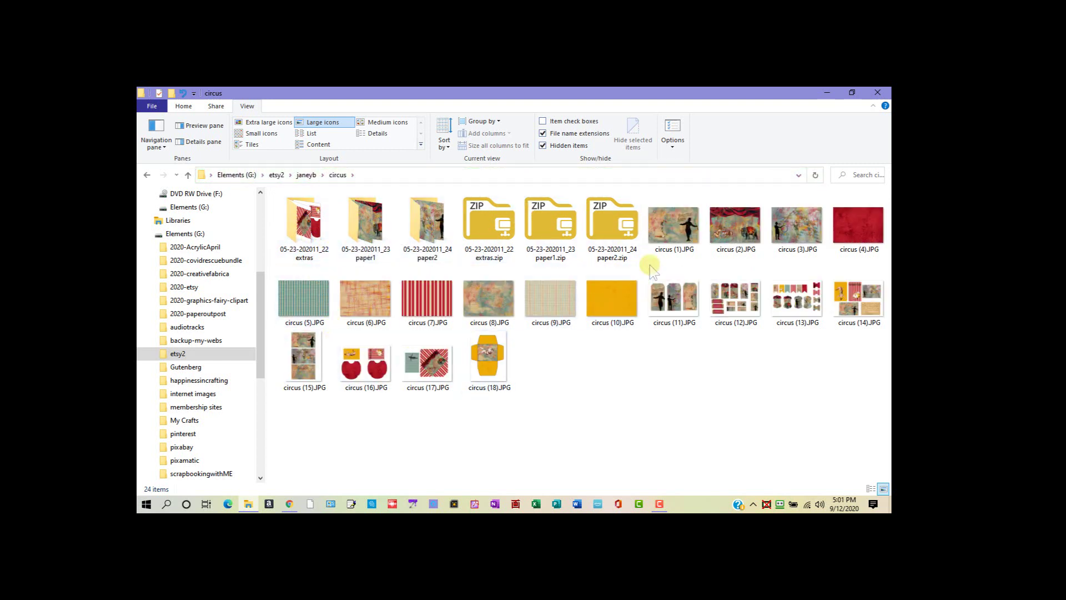
pyautogui.click(680, 230)
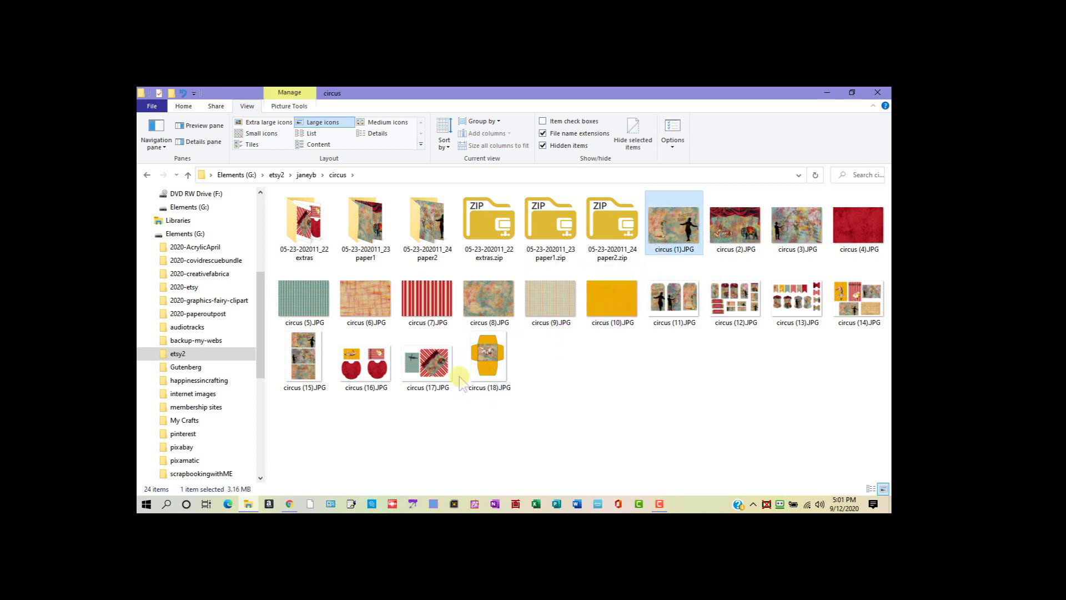
pyautogui.keyDown('shift'); pyautogui.click(491, 371); pyautogui.keyUp('shift')
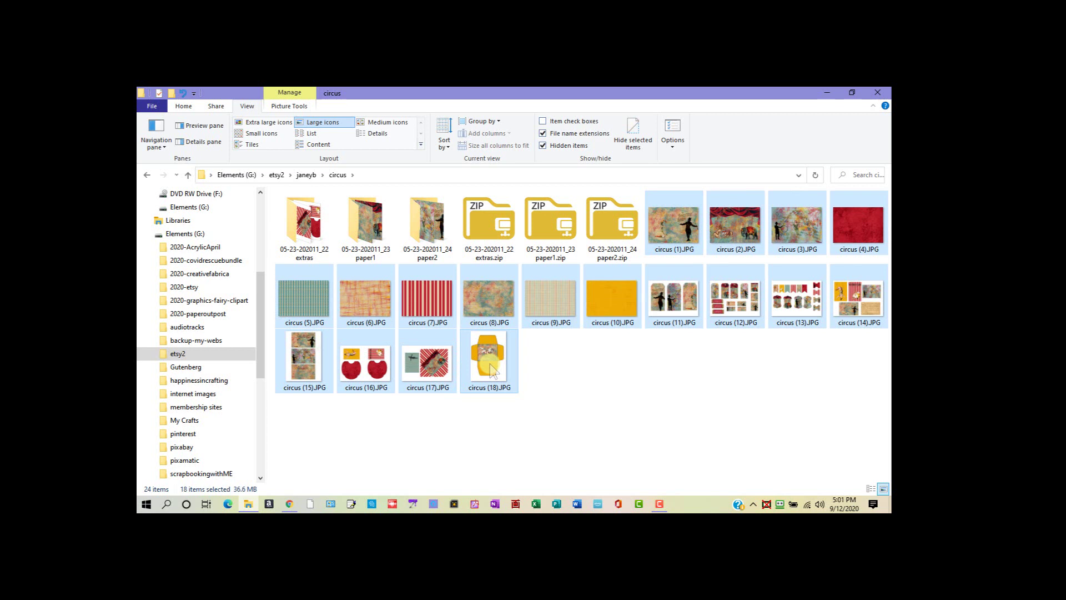
pyautogui.moveTo(664, 232); pyautogui.dragTo(665, 234)
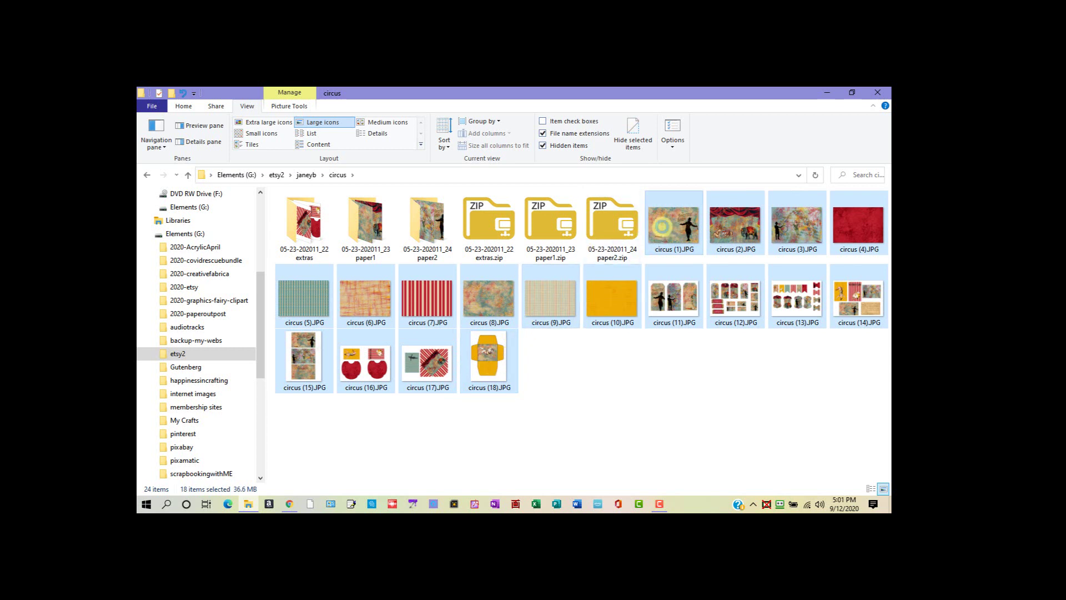
pyautogui.rightClick(664, 233)
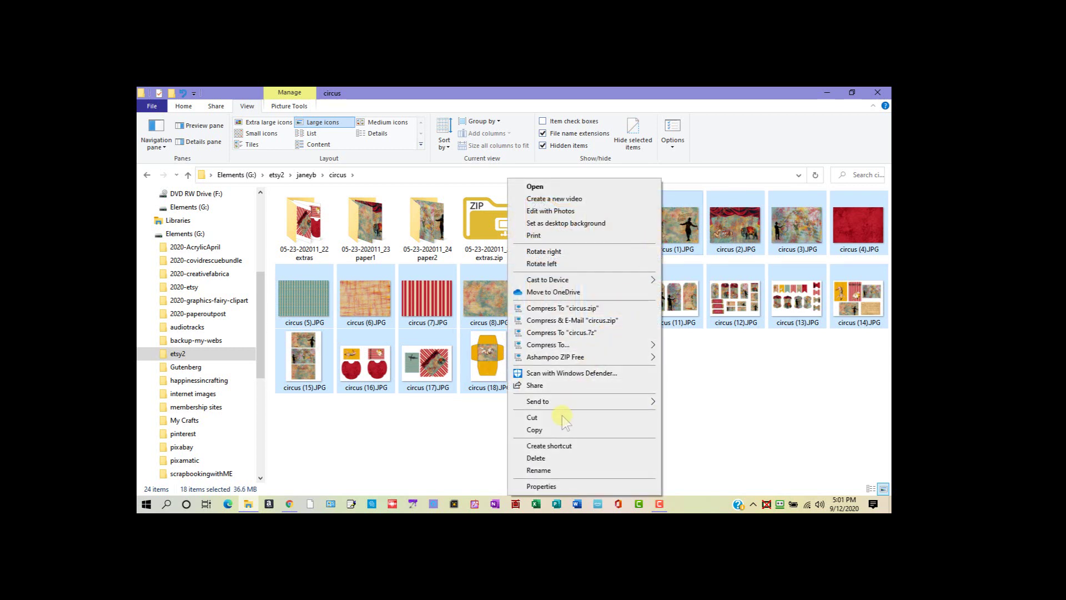
pyautogui.click(558, 431)
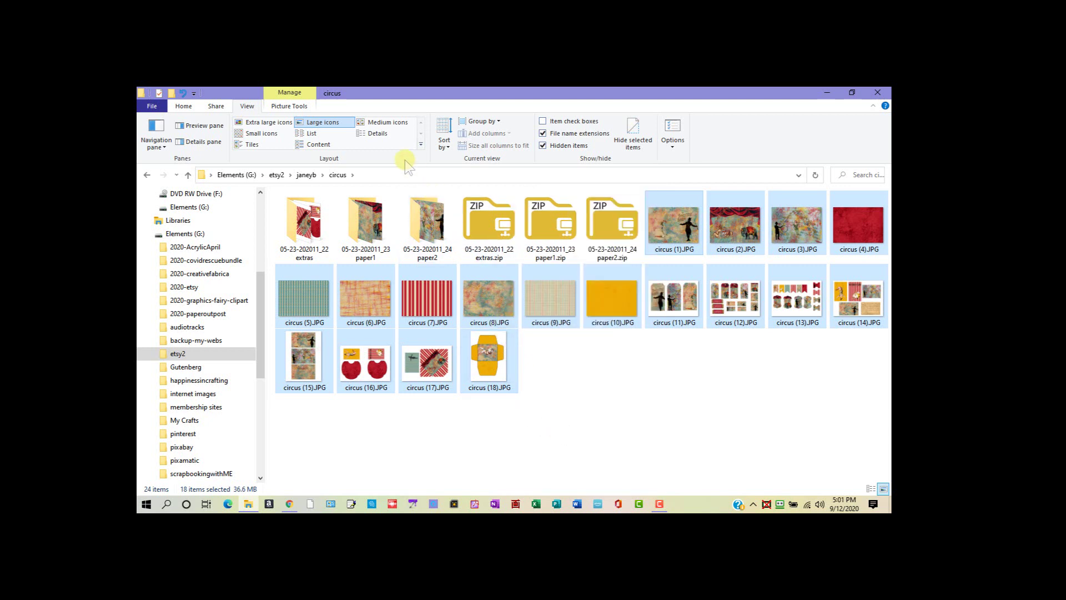
# Step: Go back up to the janeyb folder and paste the copied circus images into 000all
pyautogui.click(300, 176)
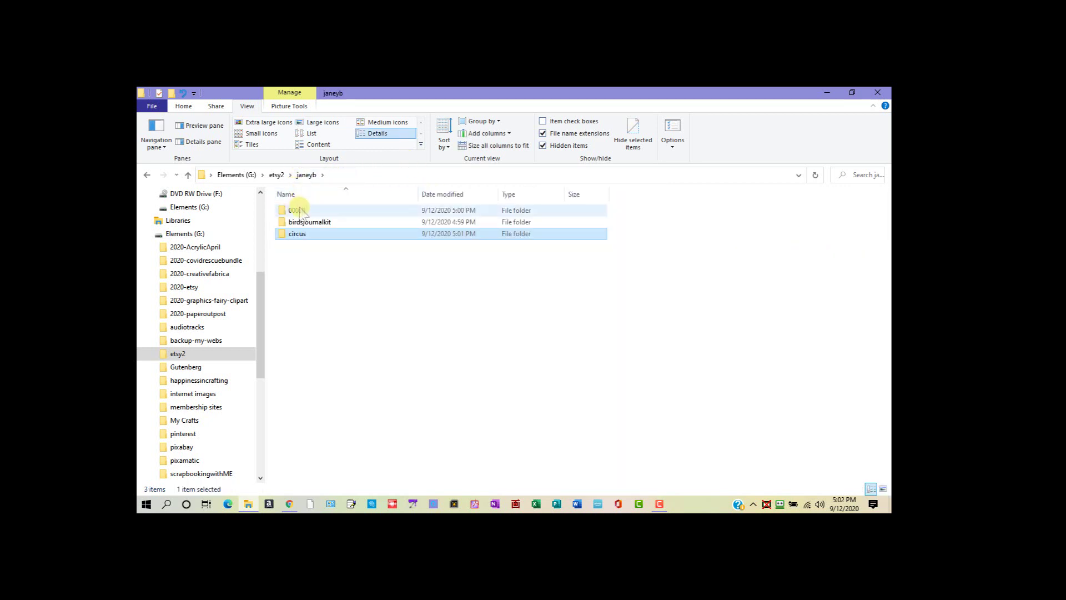
pyautogui.rightClick(299, 211)
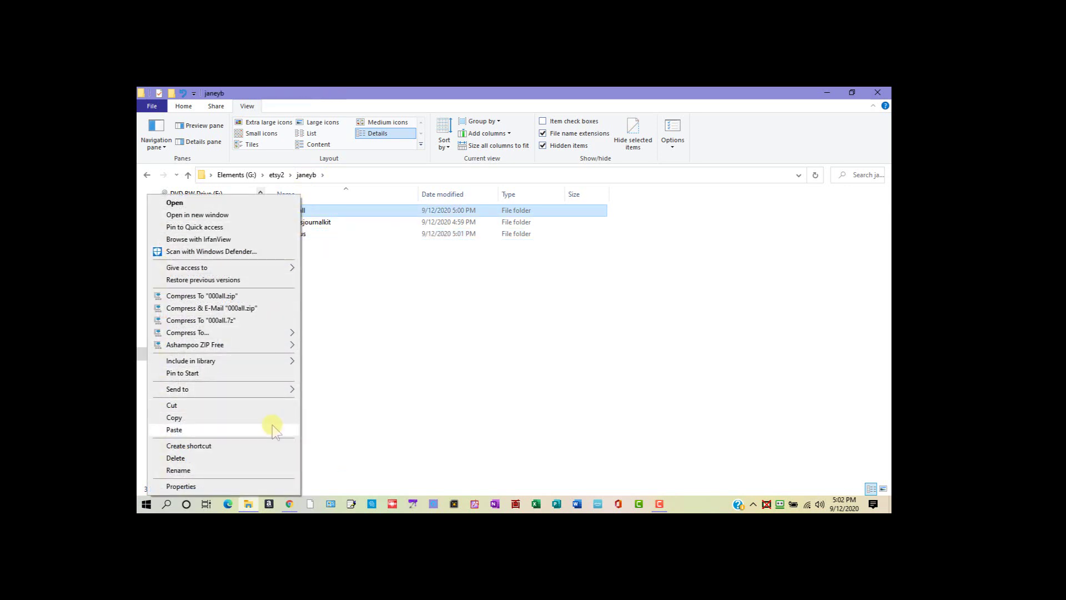
pyautogui.click(174, 429)
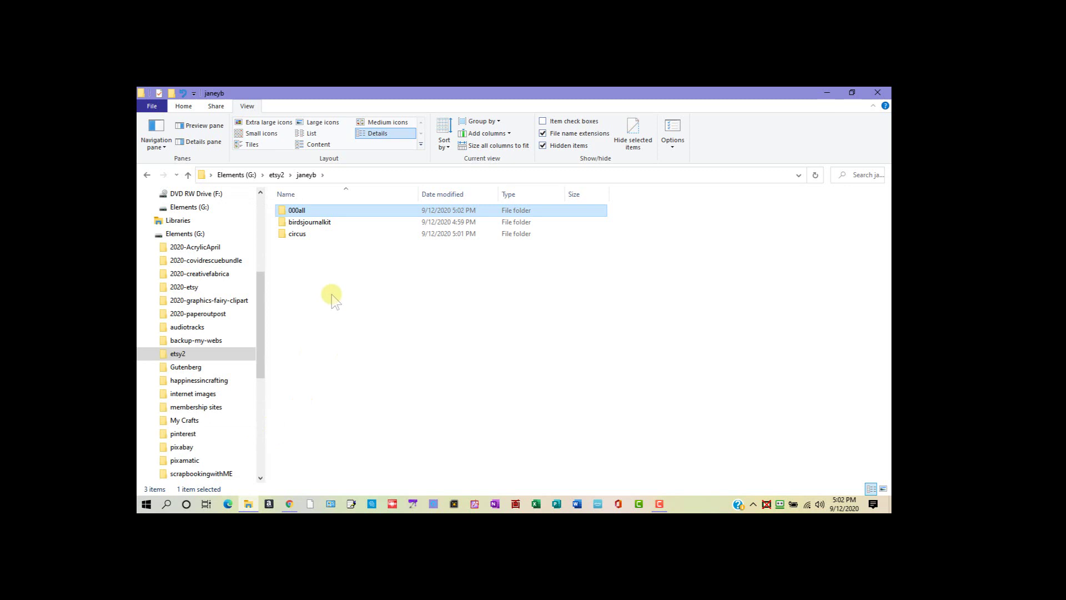
# Step: Review the contents of the 000all, birdsjournalkit and circus folders, returning to the janeyb folder after each
pyautogui.doubleClick(374, 212)
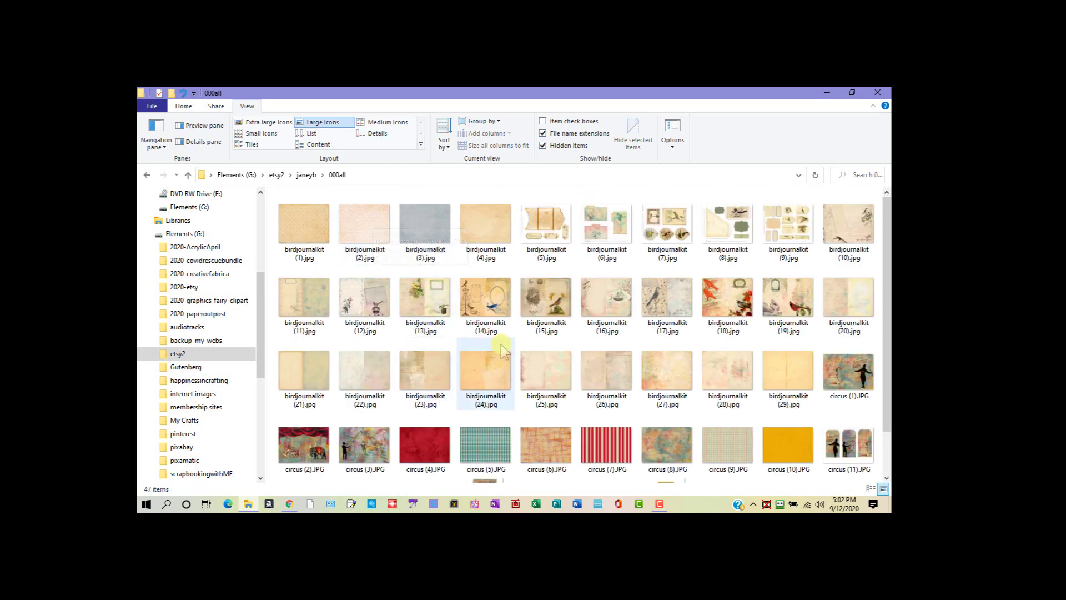
pyautogui.scroll(-1, 551, 372)
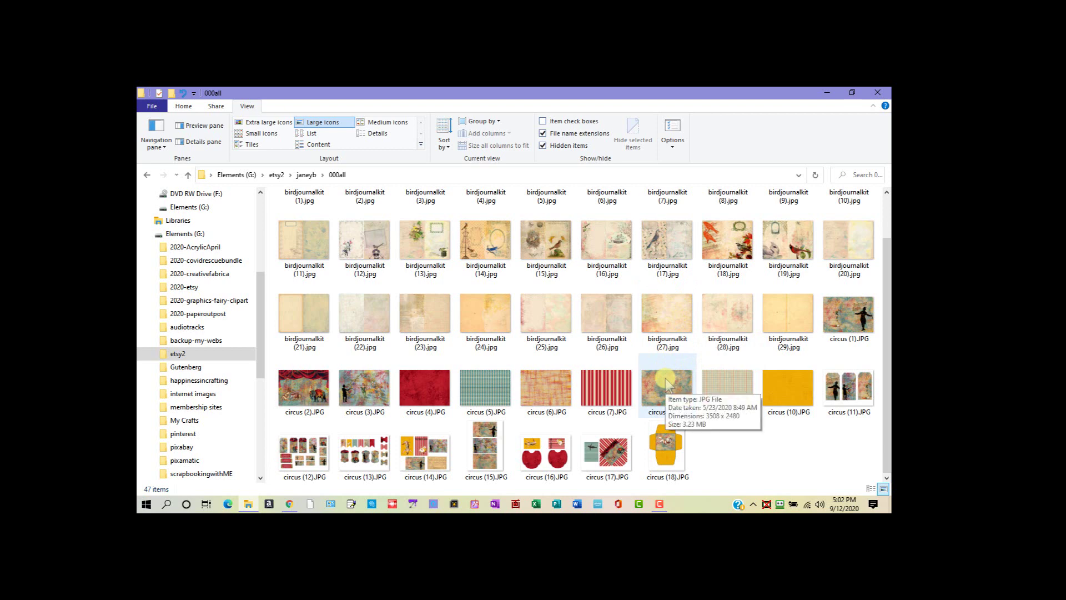
pyautogui.scroll(1, 667, 383)
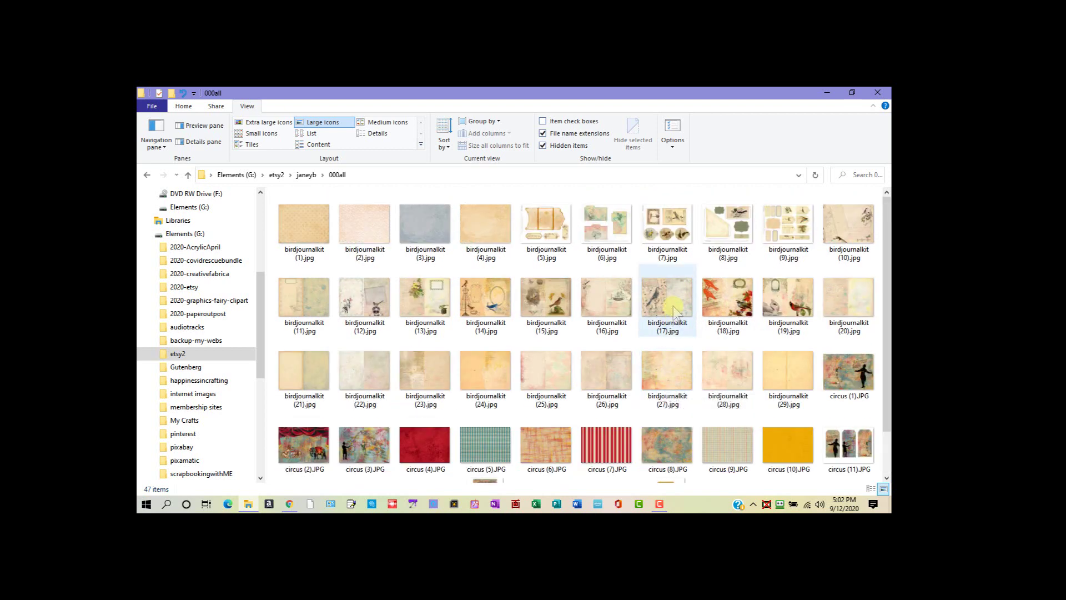
pyautogui.scroll(-1, 673, 310)
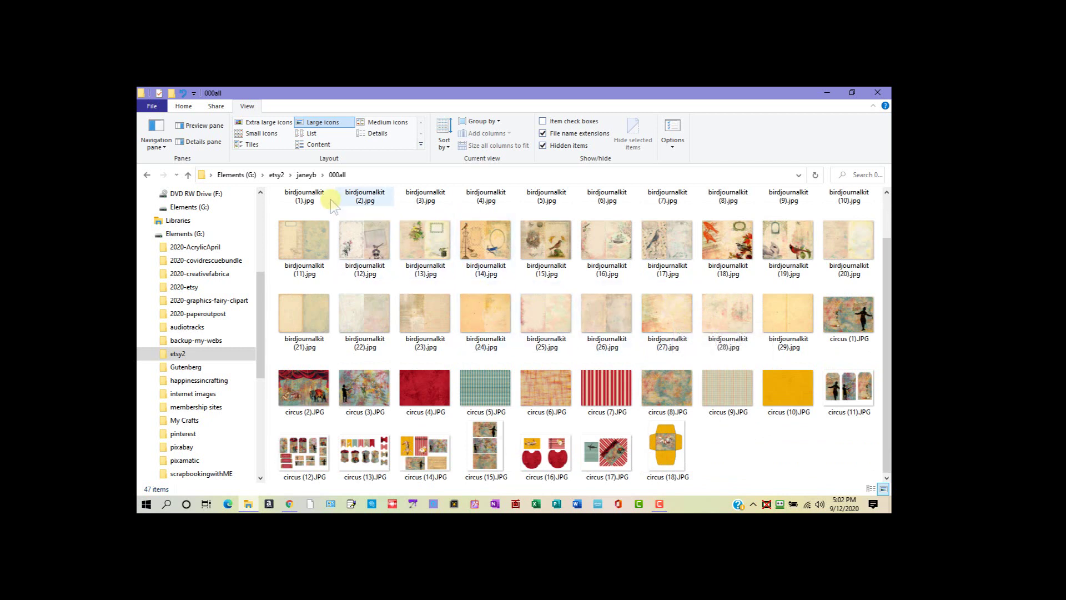
pyautogui.click(308, 174)
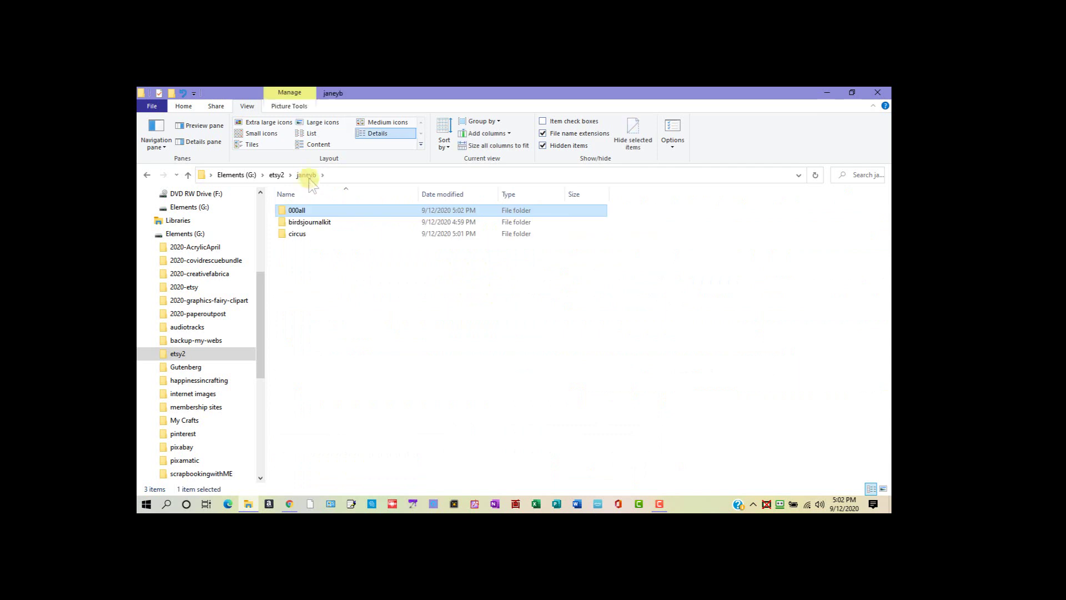
pyautogui.doubleClick(311, 222)
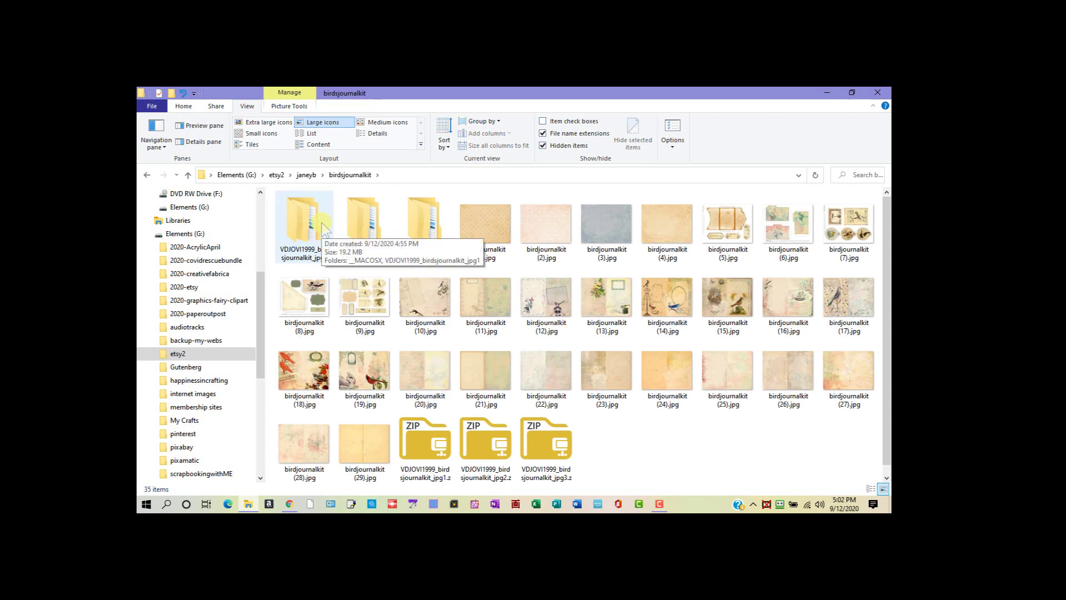
pyautogui.click(307, 175)
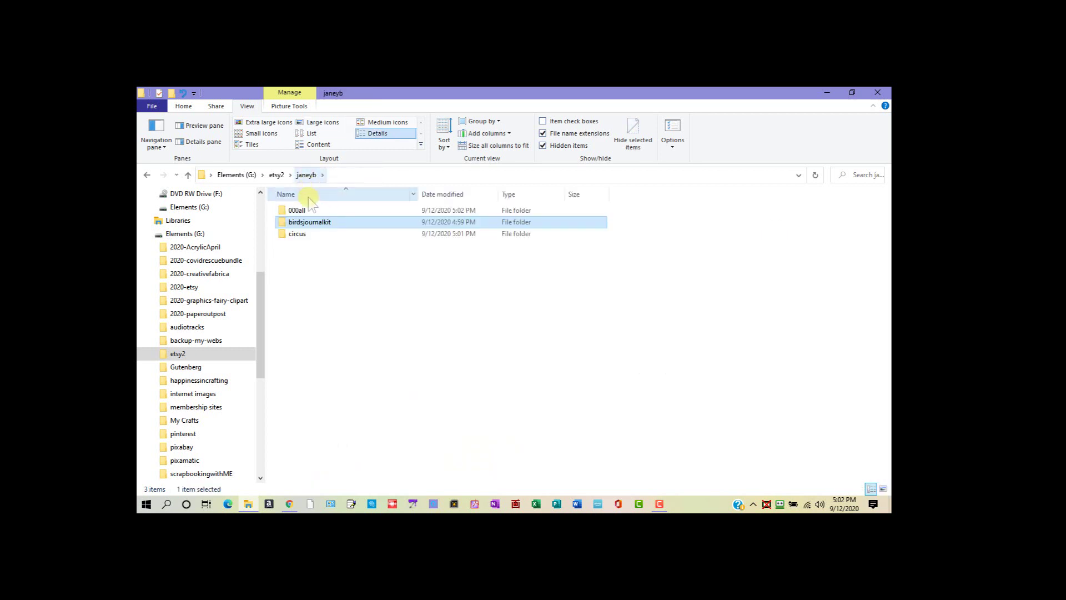
pyautogui.doubleClick(300, 234)
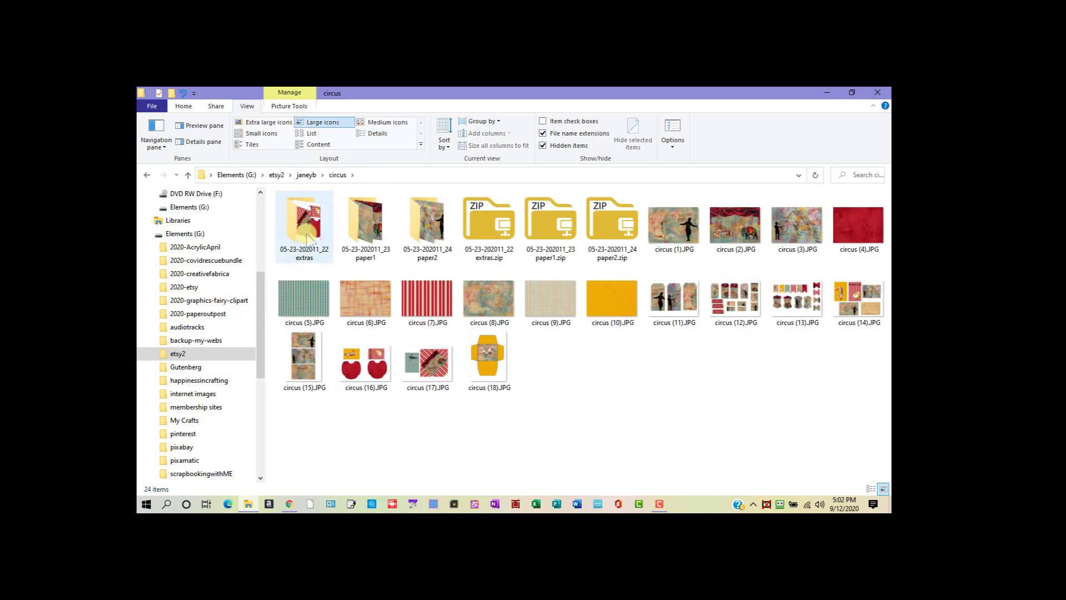
pyautogui.click(308, 176)
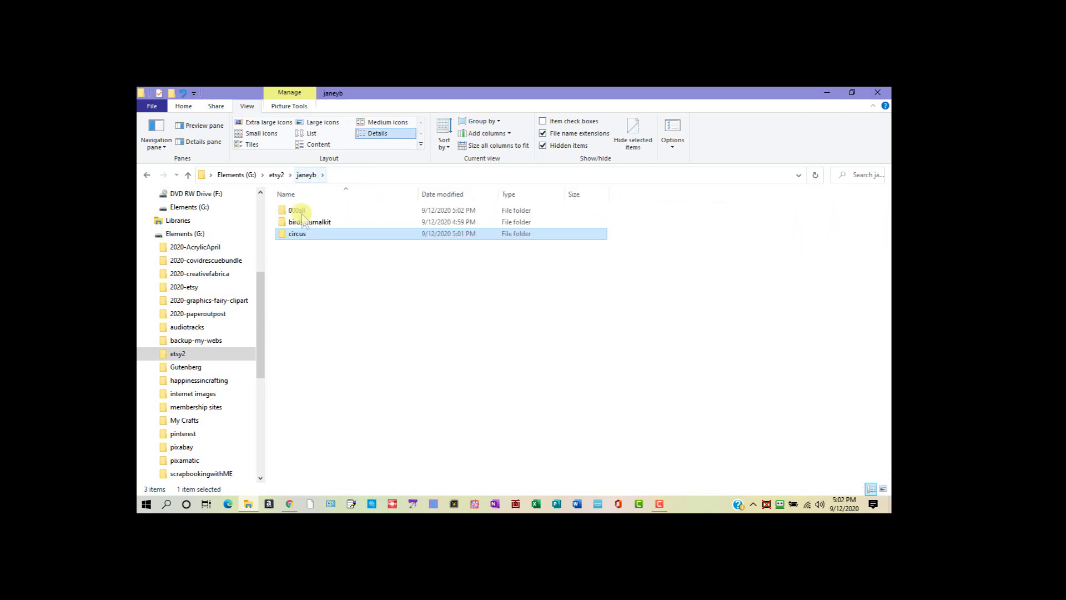
pyautogui.click(308, 211)
pyautogui.doubleClick(308, 211)
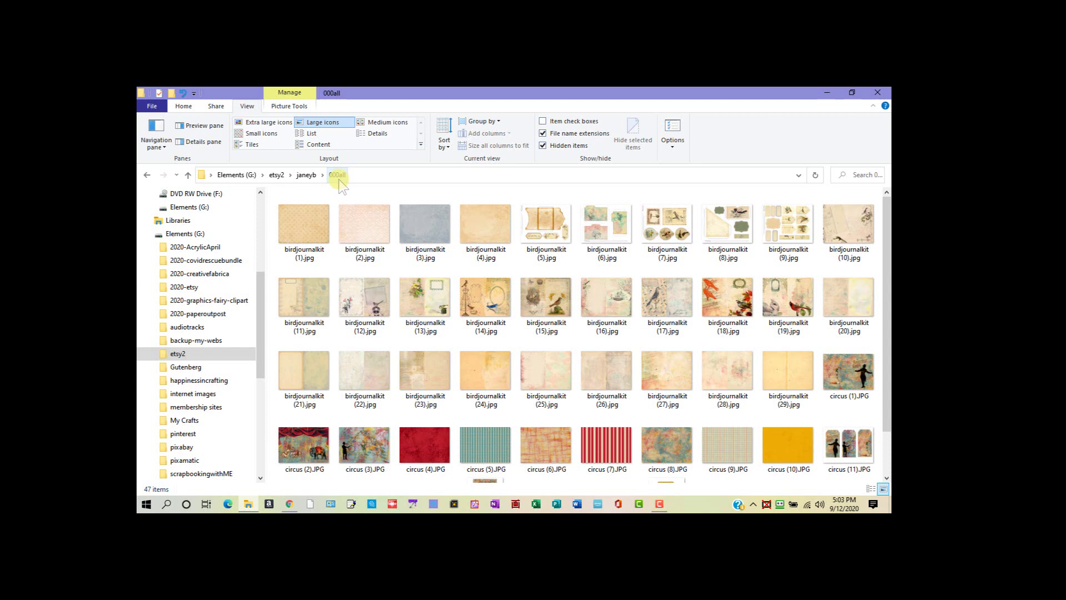
pyautogui.click(306, 175)
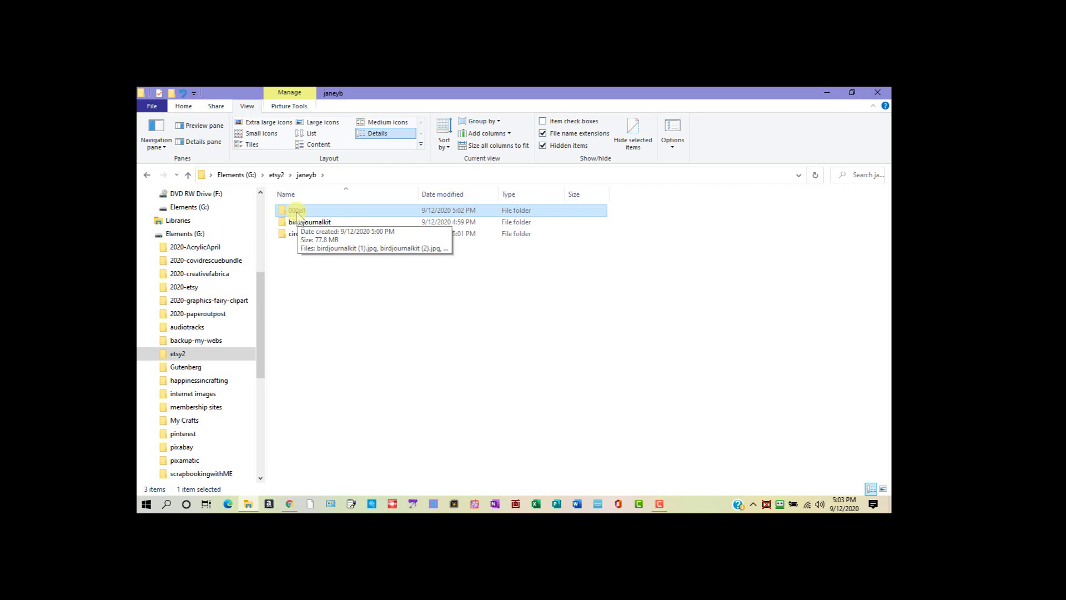
# Step: Create a new folder named 000backgrounds in the janeyb folder
pyautogui.click(299, 256)
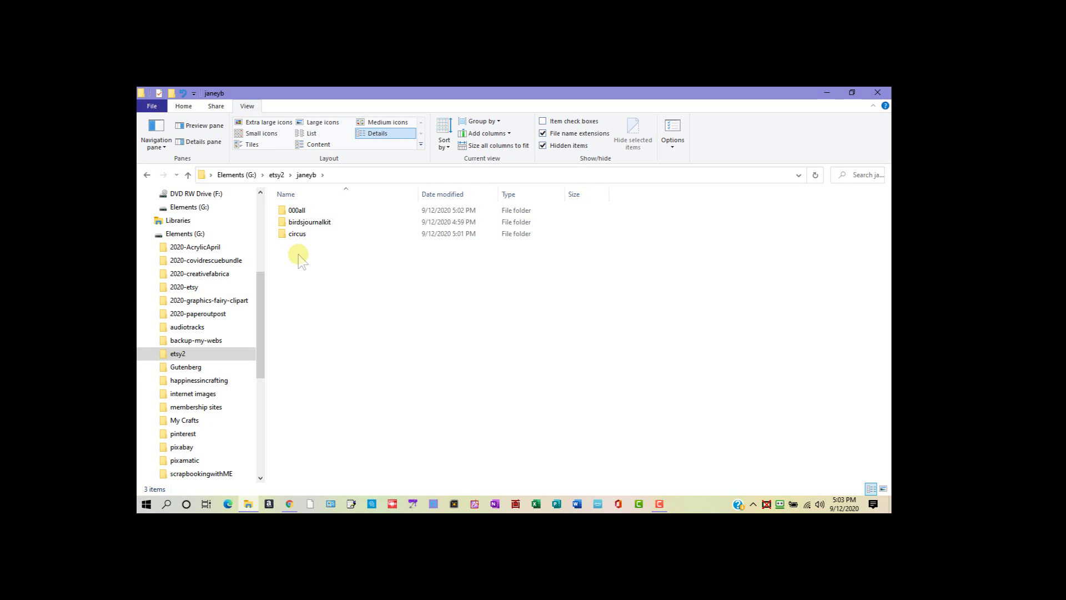
pyautogui.rightClick(382, 297)
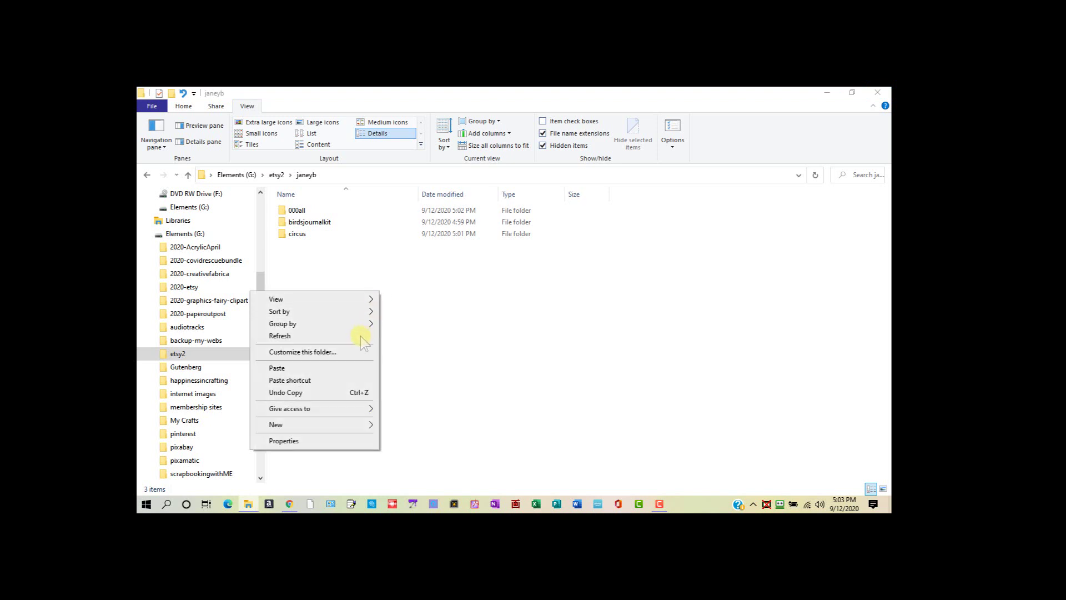
pyautogui.moveTo(358, 425)
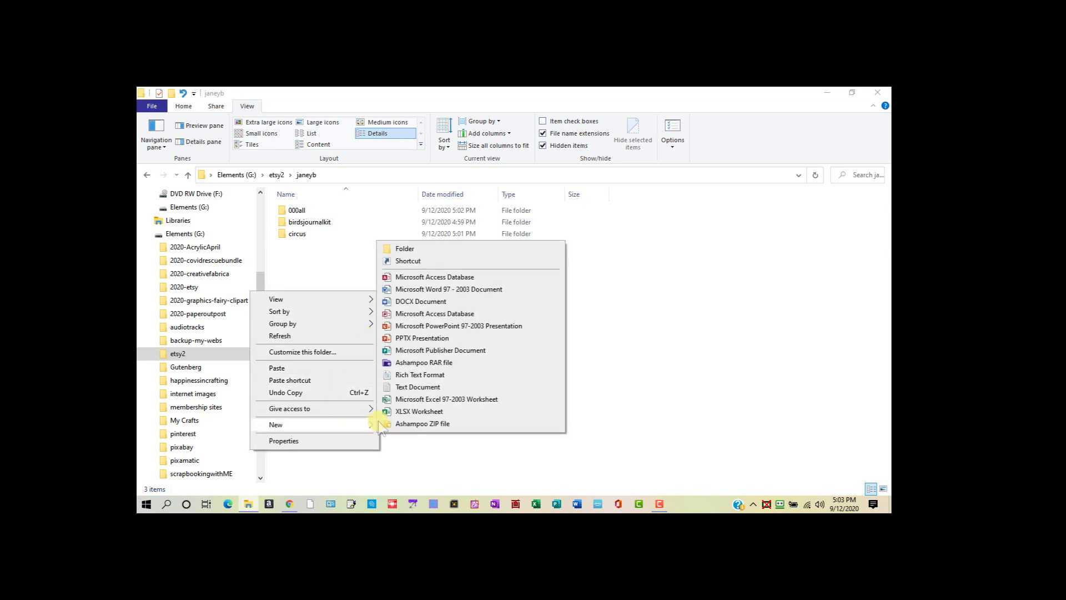
pyautogui.click(411, 251)
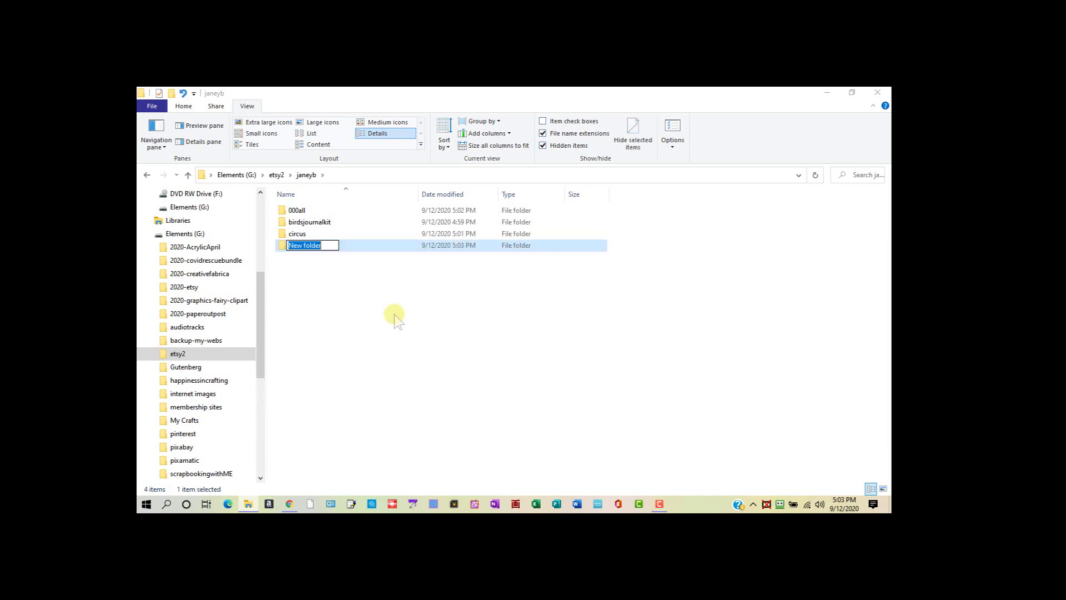
pyautogui.write('000backgrounds')
pyautogui.press('Return')
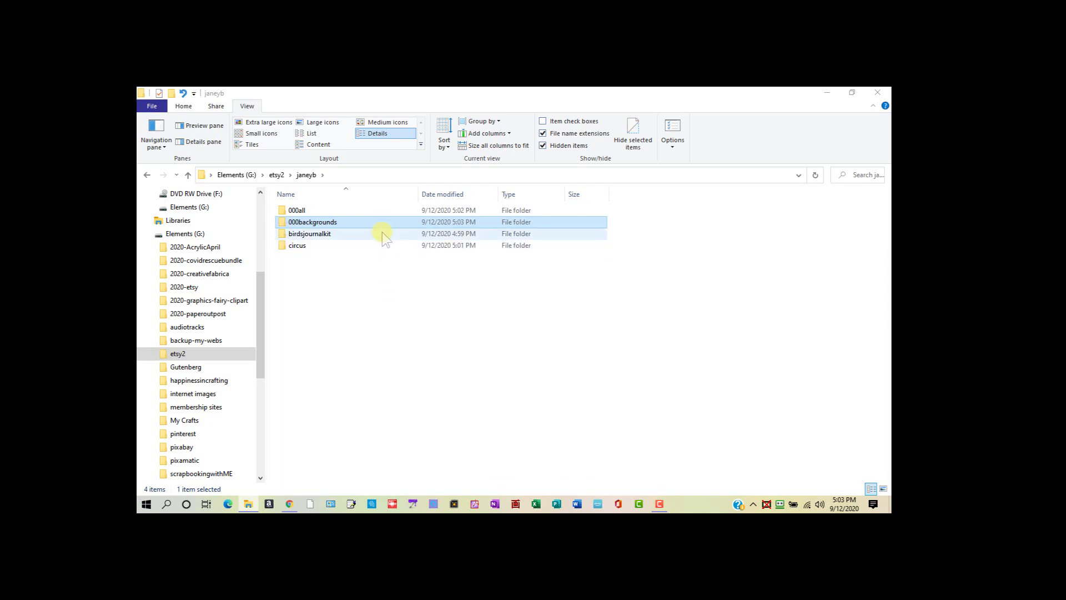
# Step: Open the 000all folder, show its contents as extra large icons and look through the birdjournalkit images
pyautogui.doubleClick(381, 211)
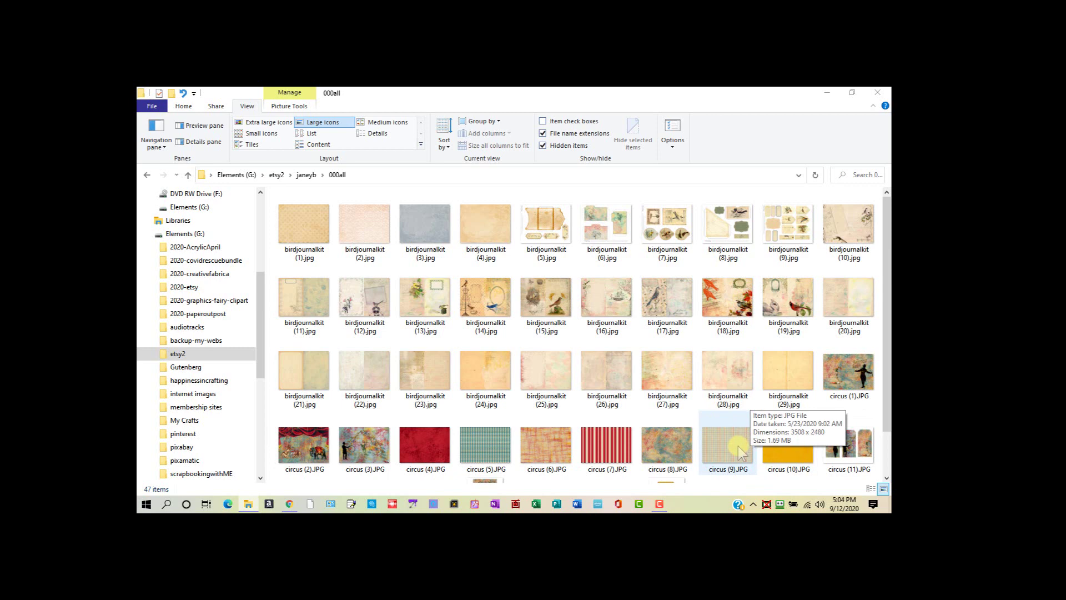
pyautogui.click(283, 125)
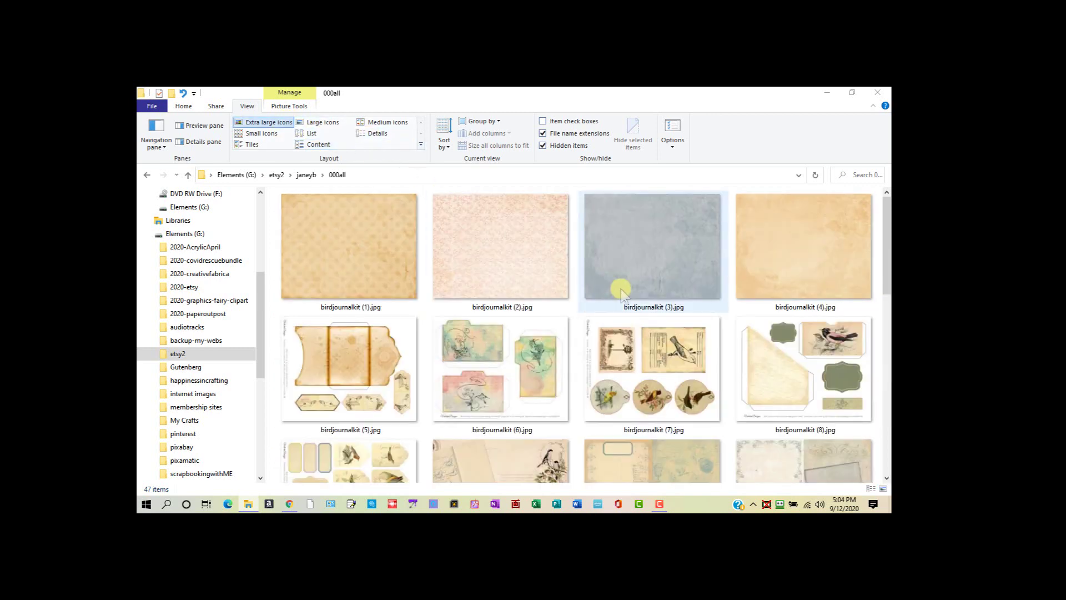
pyautogui.scroll(-3, 622, 290)
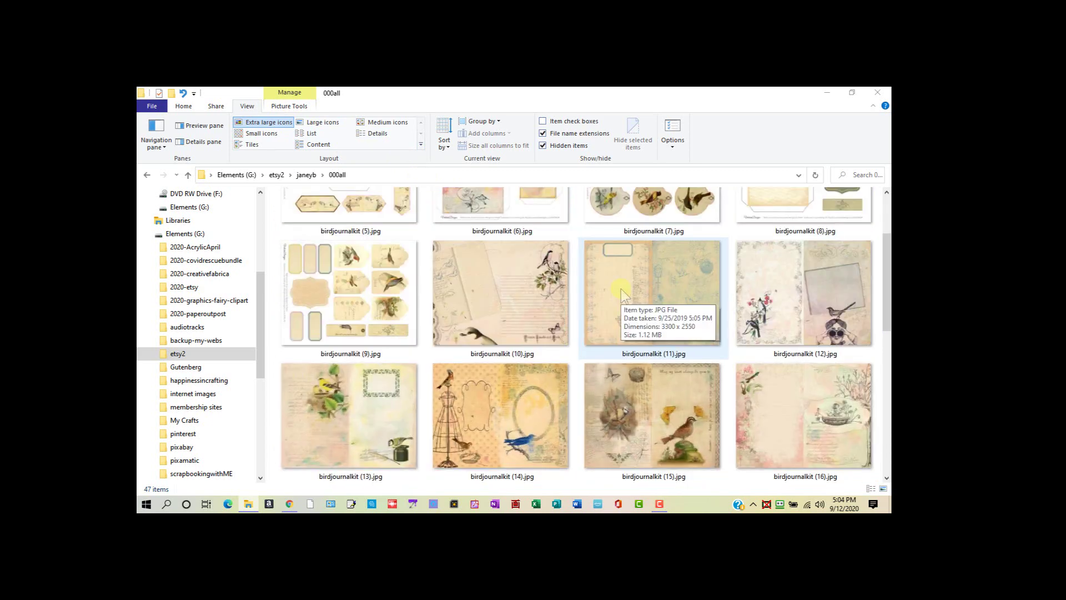
pyautogui.scroll(-3, 621, 288)
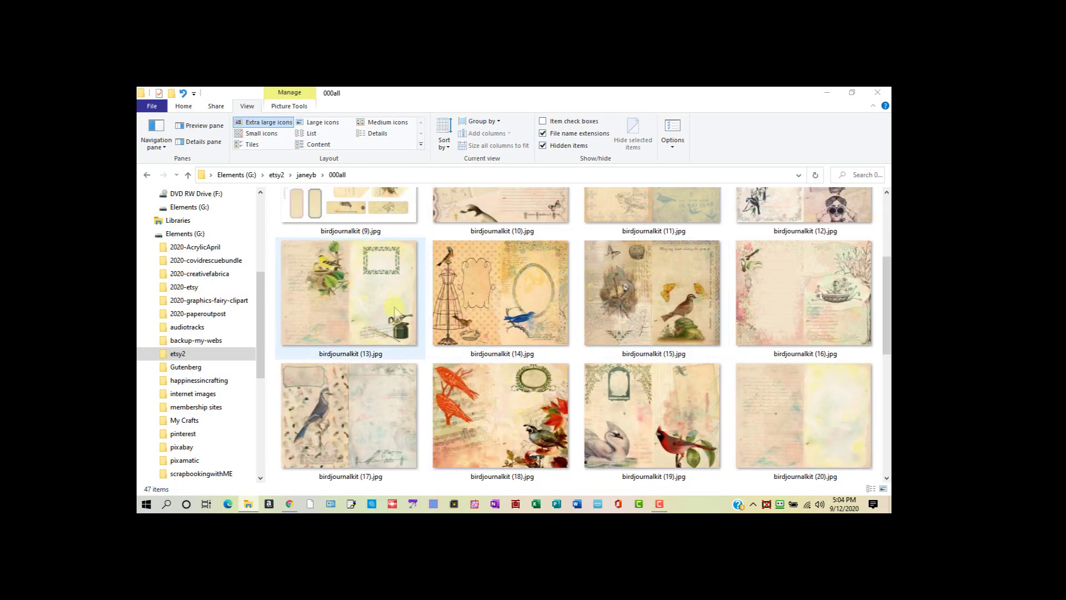
pyautogui.scroll(-3, 821, 305)
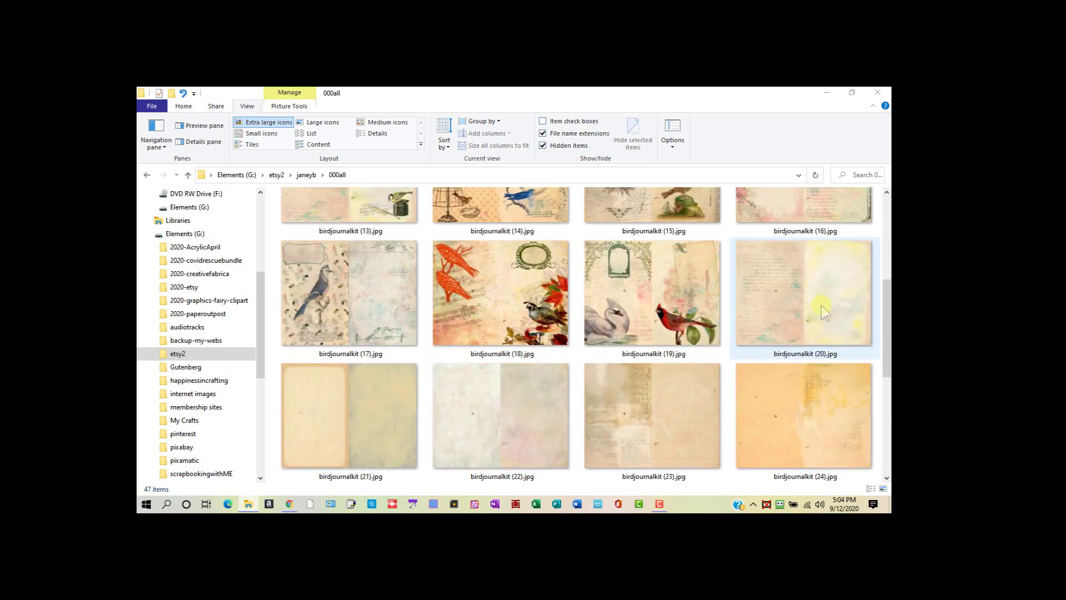
# Step: Look through the remaining birdjournalkit and circus images in the 000all folder to spot the backgrounds
pyautogui.scroll(-3, 821, 305)
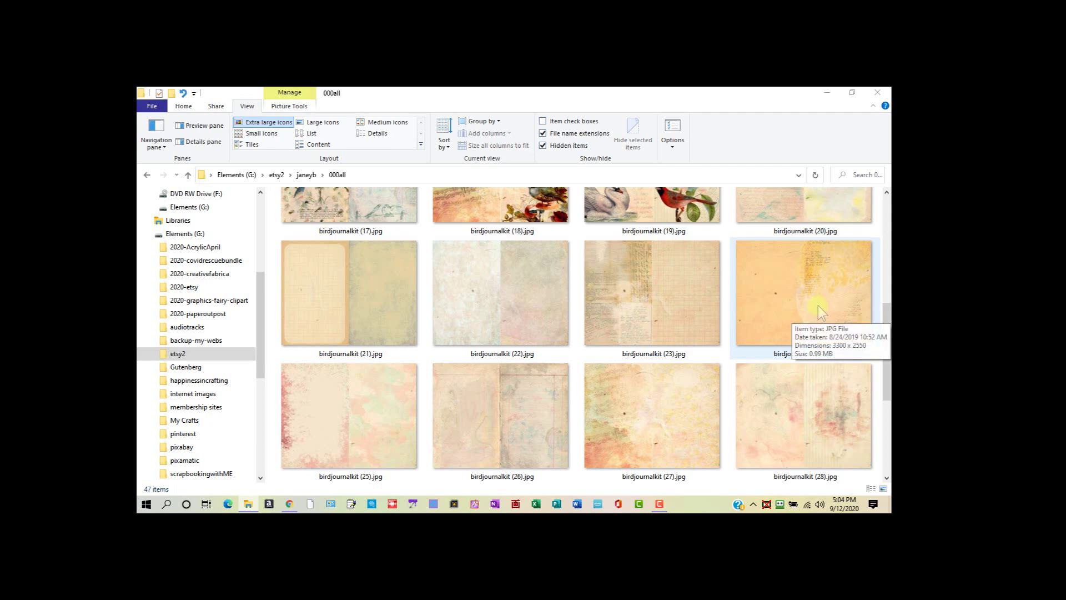
pyautogui.scroll(-9, 820, 311)
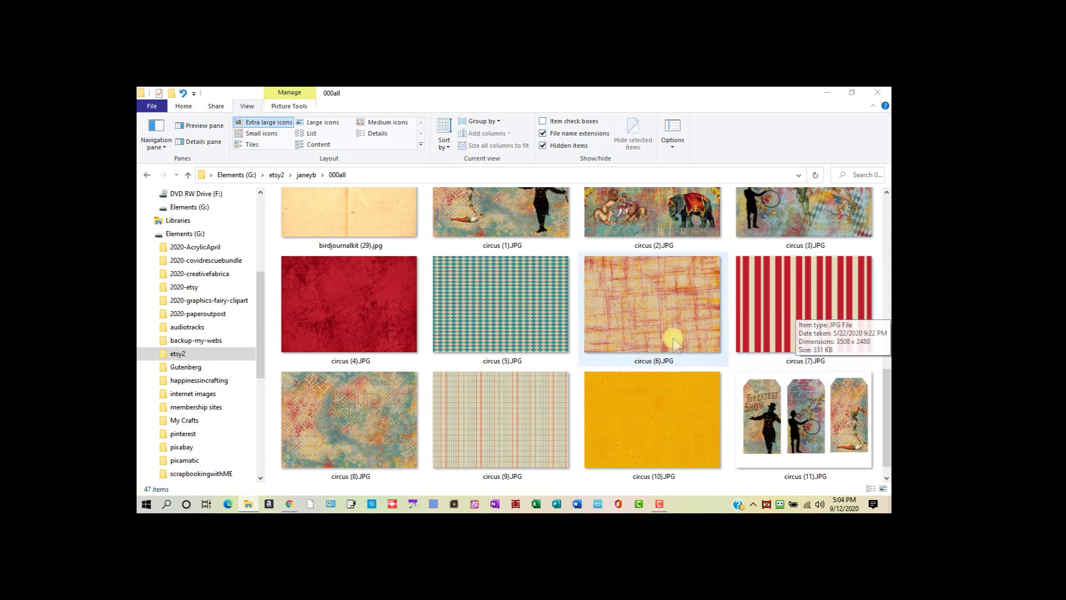
pyautogui.scroll(5, 657, 345)
pyautogui.scroll(18, 655, 339)
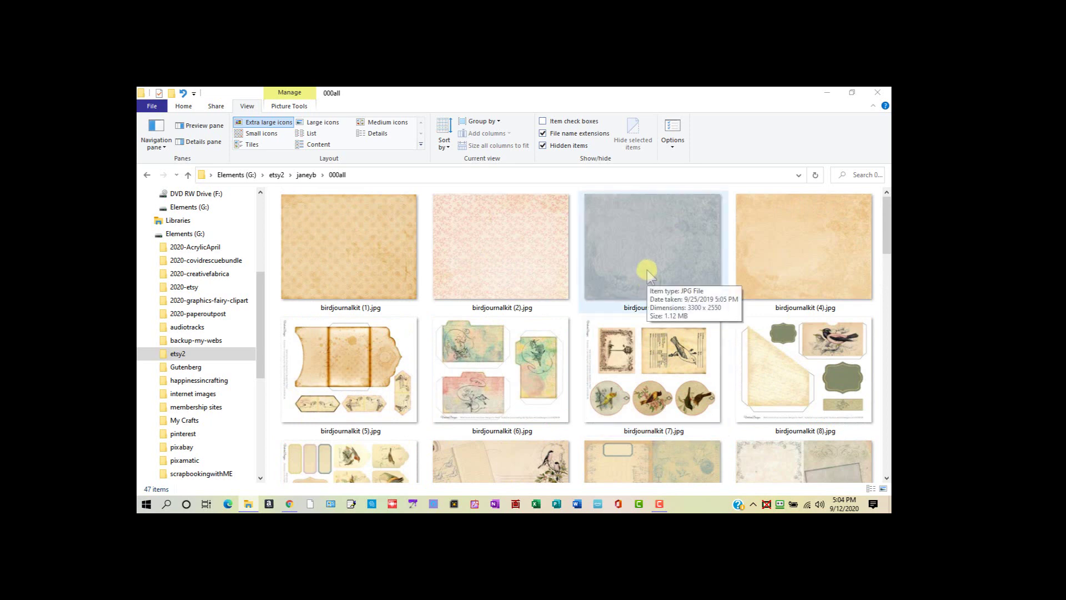
pyautogui.scroll(-20, 647, 269)
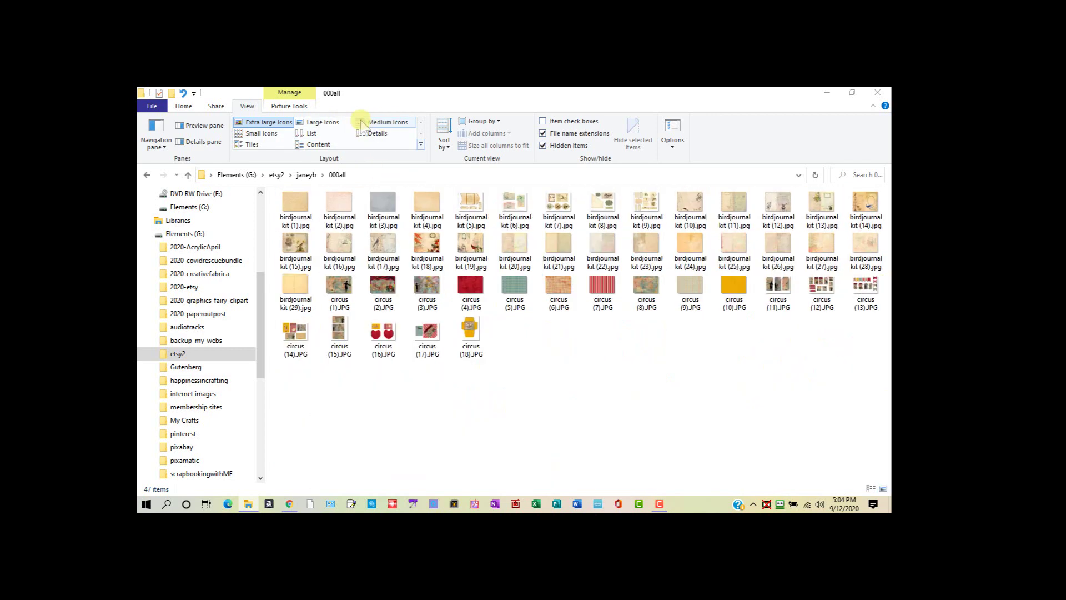
# Step: Show the 000all folder as large icons and select birdjournalkit images 1 to 4 and 27 to 29
pyautogui.click(327, 123)
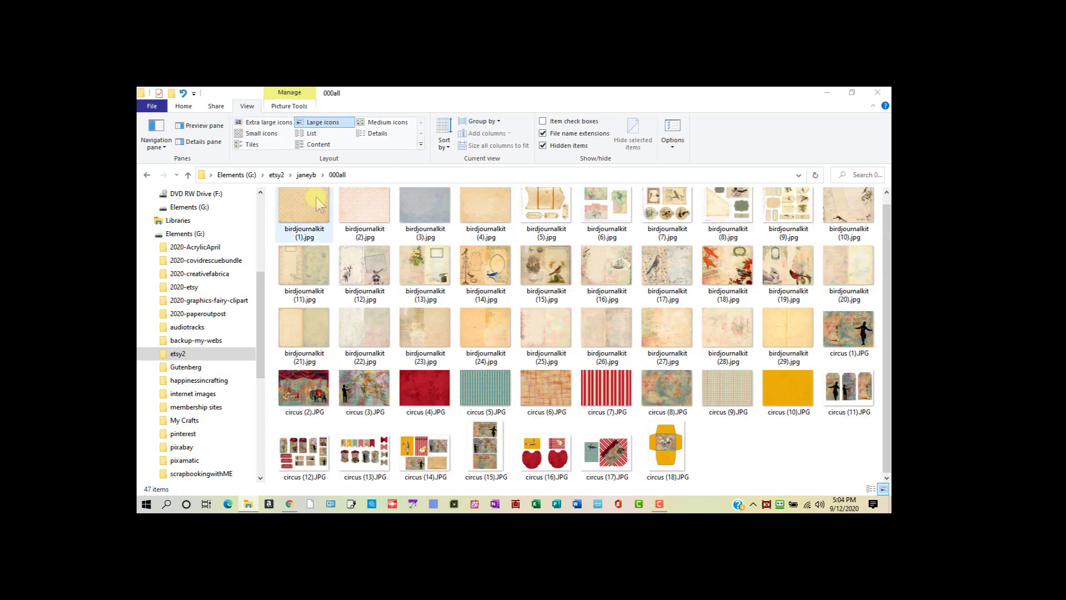
pyautogui.scroll(1, 315, 197)
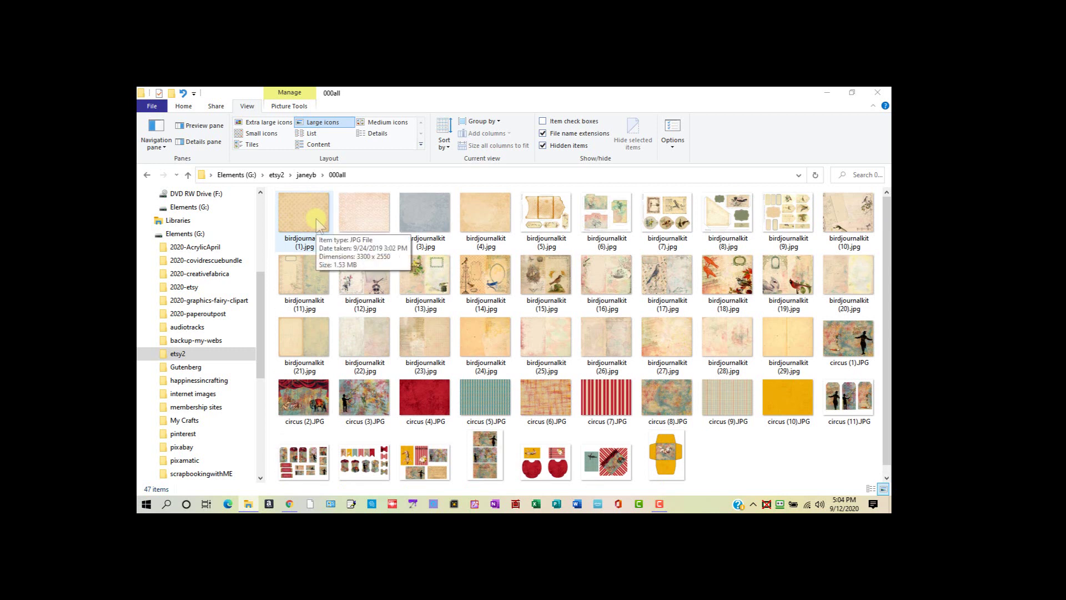
pyautogui.click(316, 221)
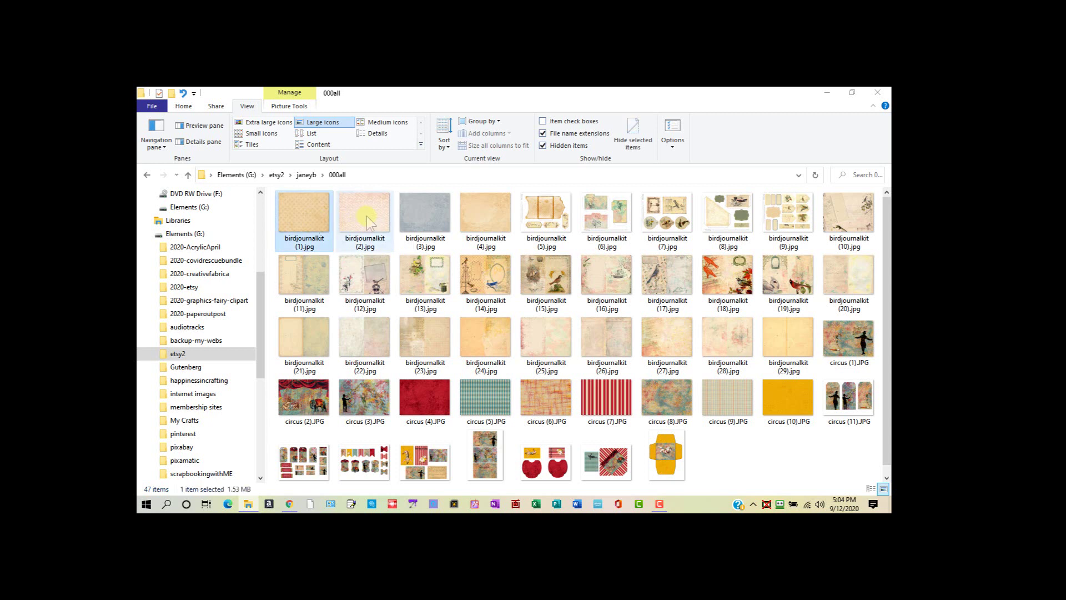
pyautogui.keyDown('shift'); pyautogui.click(417, 219); pyautogui.keyUp('shift')
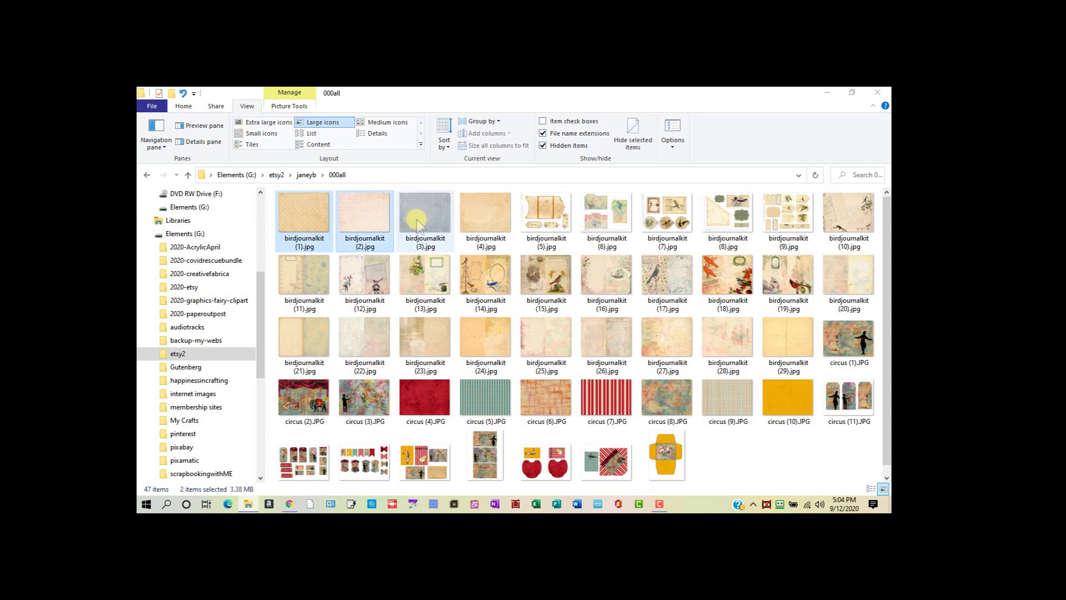
pyautogui.keyDown('shift'); pyautogui.click(488, 219); pyautogui.keyUp('shift')
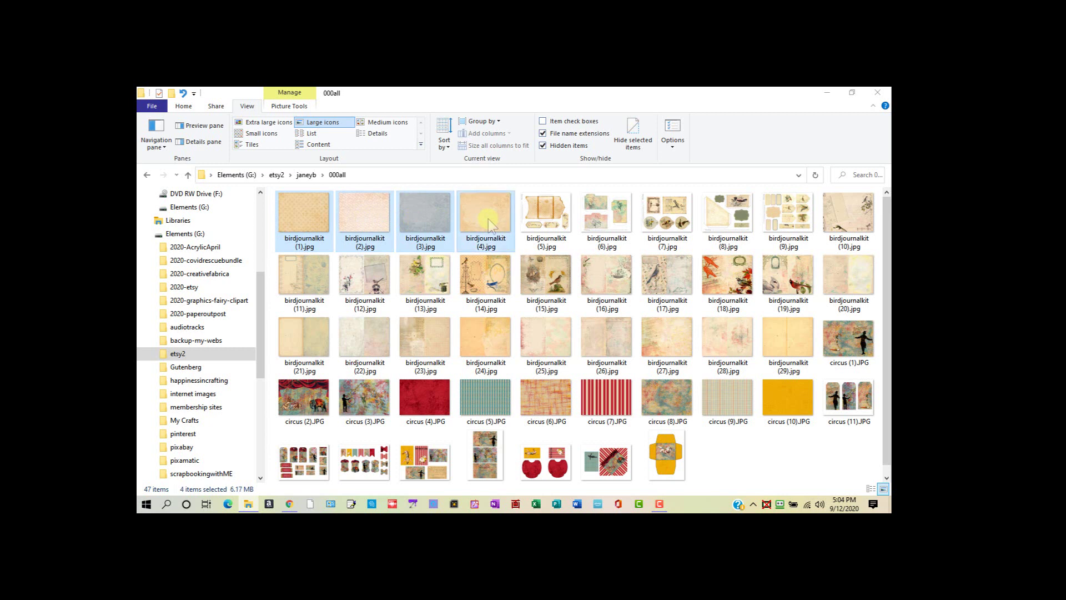
pyautogui.keyDown('ctrl'); pyautogui.click(842, 275); pyautogui.keyUp('ctrl')
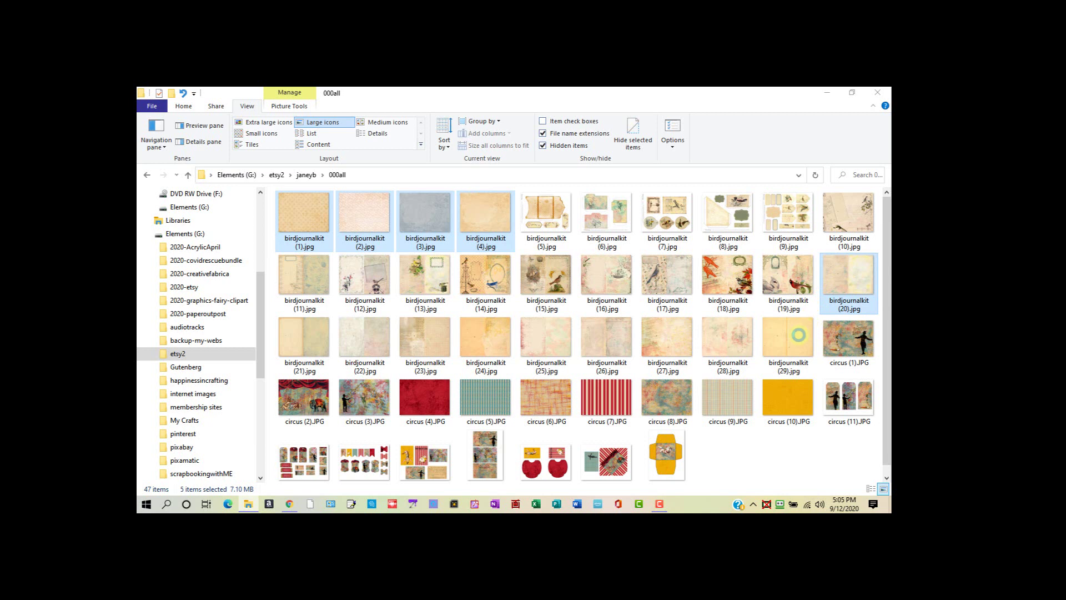
pyautogui.keyDown('ctrl'); pyautogui.click(788, 338); pyautogui.keyUp('ctrl')
pyautogui.keyDown('ctrl'); pyautogui.click(734, 339); pyautogui.keyUp('ctrl')
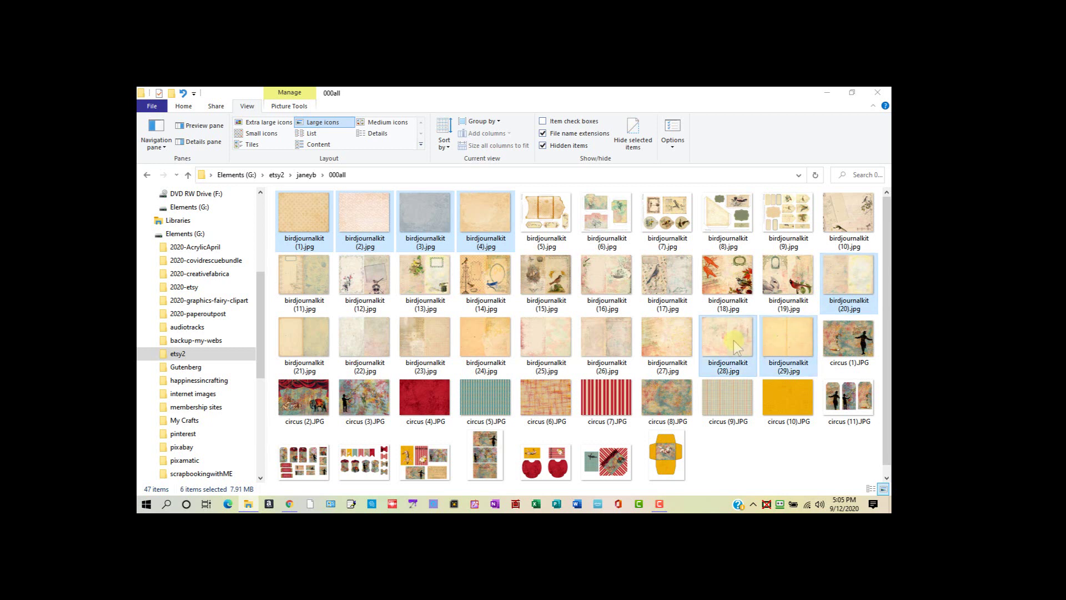
pyautogui.keyDown('ctrl'); pyautogui.click(684, 351); pyautogui.keyUp('ctrl')
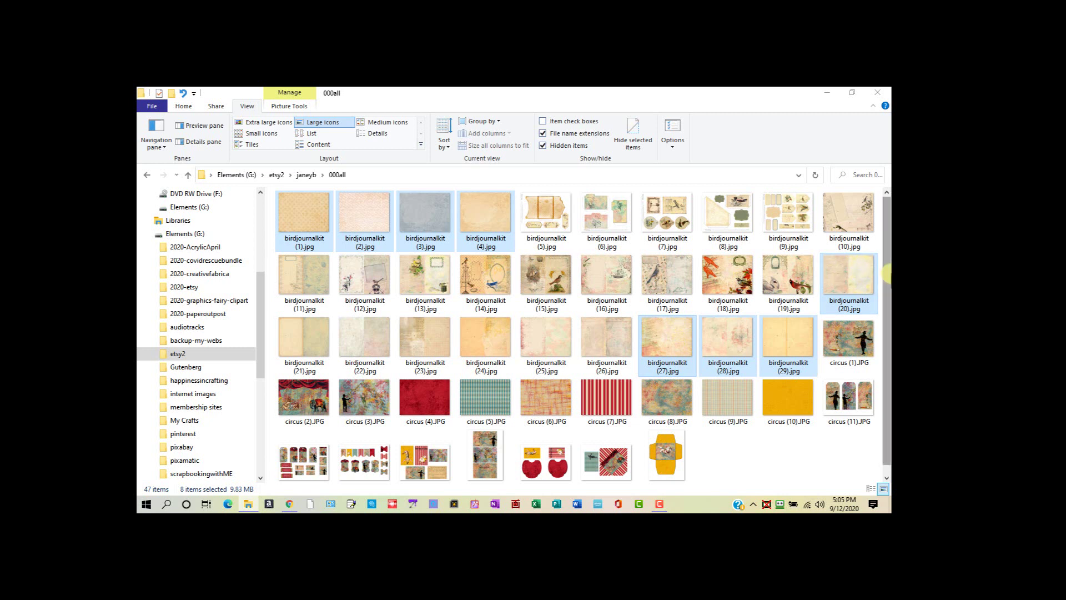
pyautogui.keyDown('ctrl'); pyautogui.click(847, 286); pyautogui.keyUp('ctrl')
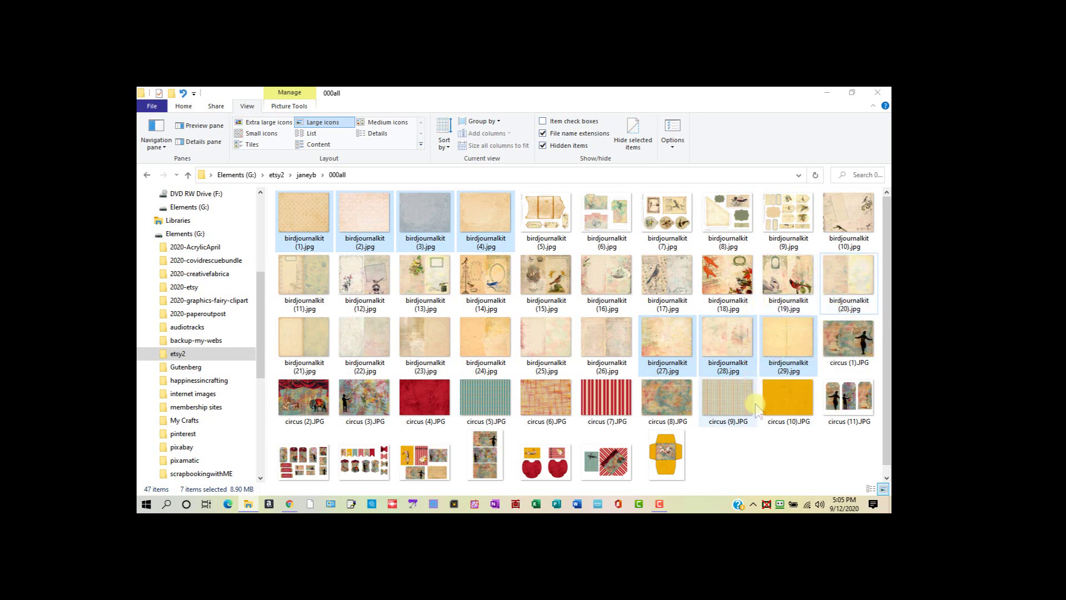
# Step: Add circus images 4 to 10 to the selection and copy all the selected images
pyautogui.keyDown('ctrl'); pyautogui.click(788, 401); pyautogui.keyUp('ctrl')
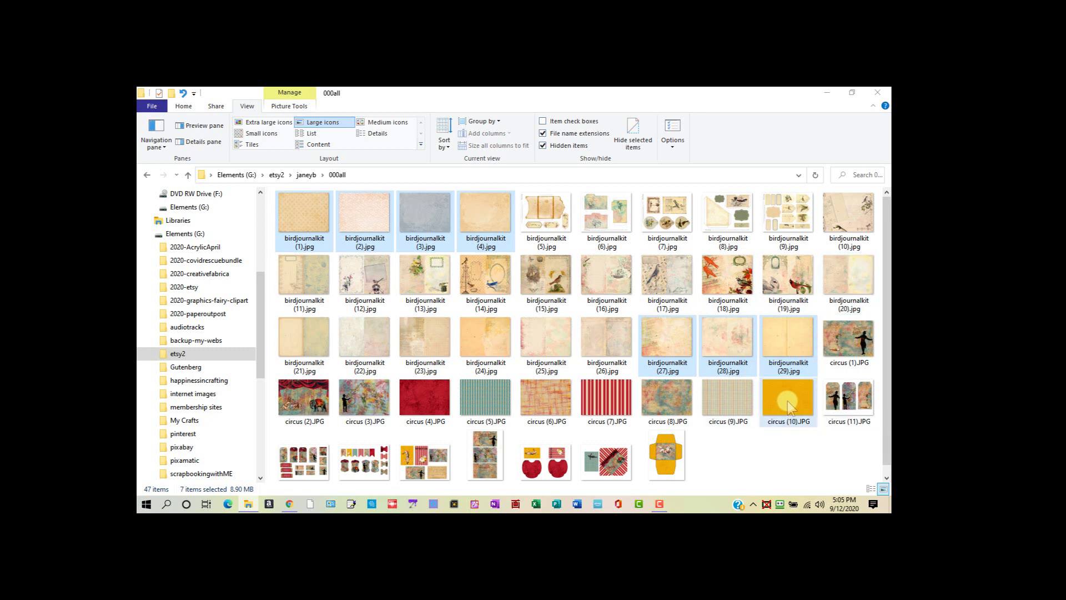
pyautogui.keyDown('ctrl'); pyautogui.keyDown('shift'); pyautogui.click(666, 408); pyautogui.keyUp('shift'); pyautogui.keyUp('ctrl')
pyautogui.keyDown('ctrl'); pyautogui.keyDown('shift'); pyautogui.click(611, 403); pyautogui.keyUp('shift'); pyautogui.keyUp('ctrl')
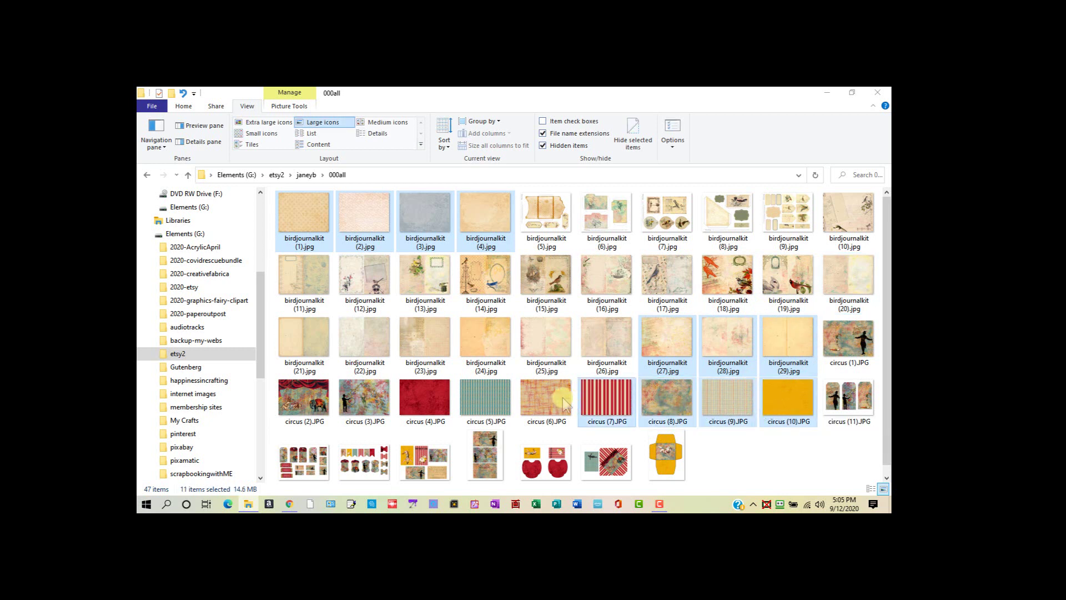
pyautogui.keyDown('ctrl'); pyautogui.keyDown('shift'); pyautogui.click(483, 397); pyautogui.keyUp('shift'); pyautogui.keyUp('ctrl')
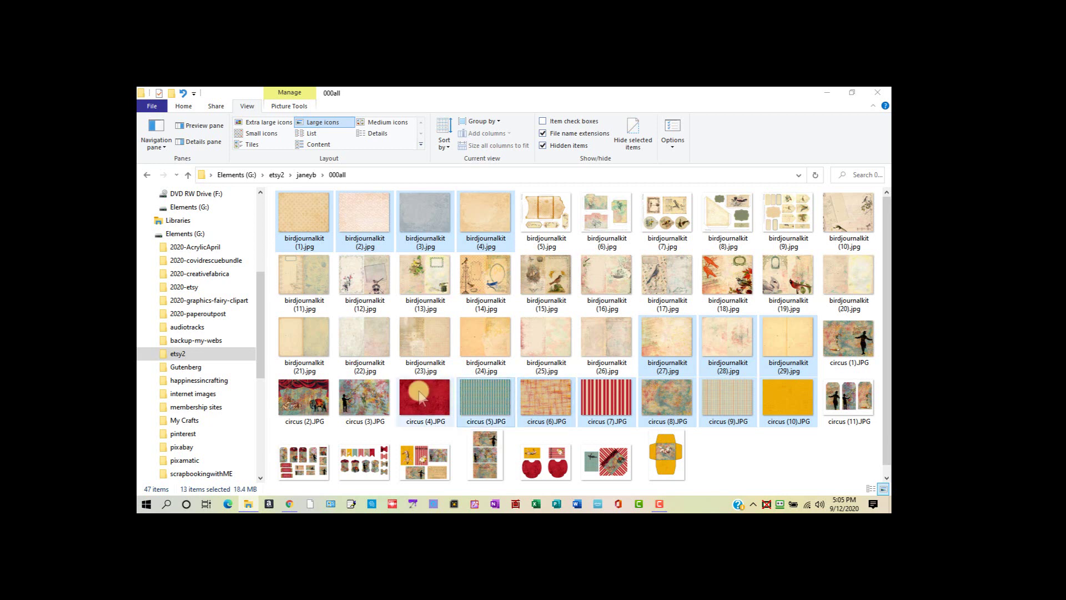
pyautogui.keyDown('ctrl'); pyautogui.keyDown('shift'); pyautogui.click(438, 396); pyautogui.keyUp('shift'); pyautogui.keyUp('ctrl')
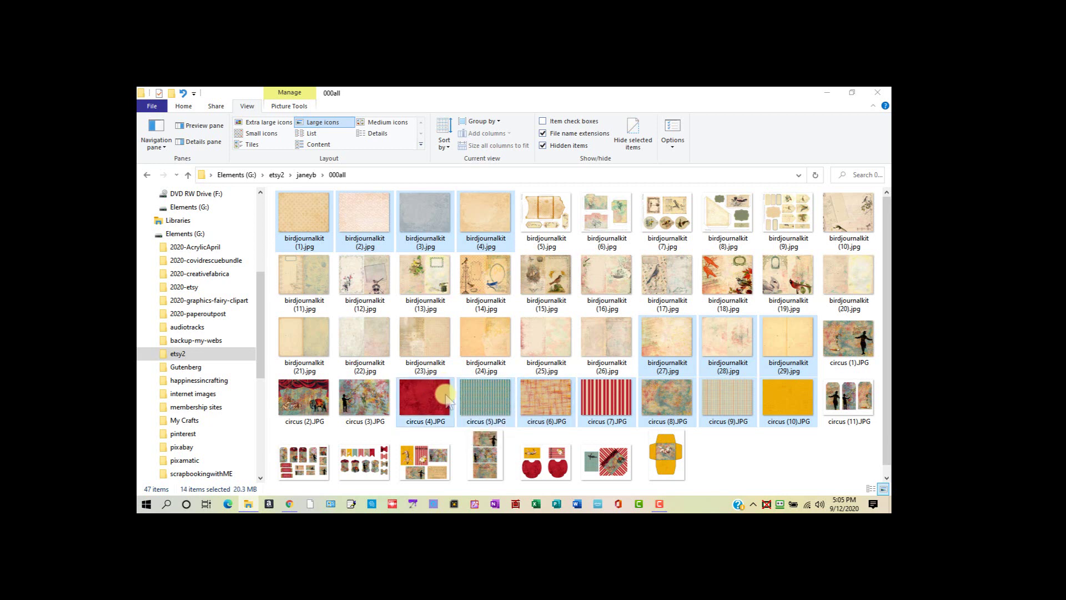
pyautogui.rightClick(448, 401)
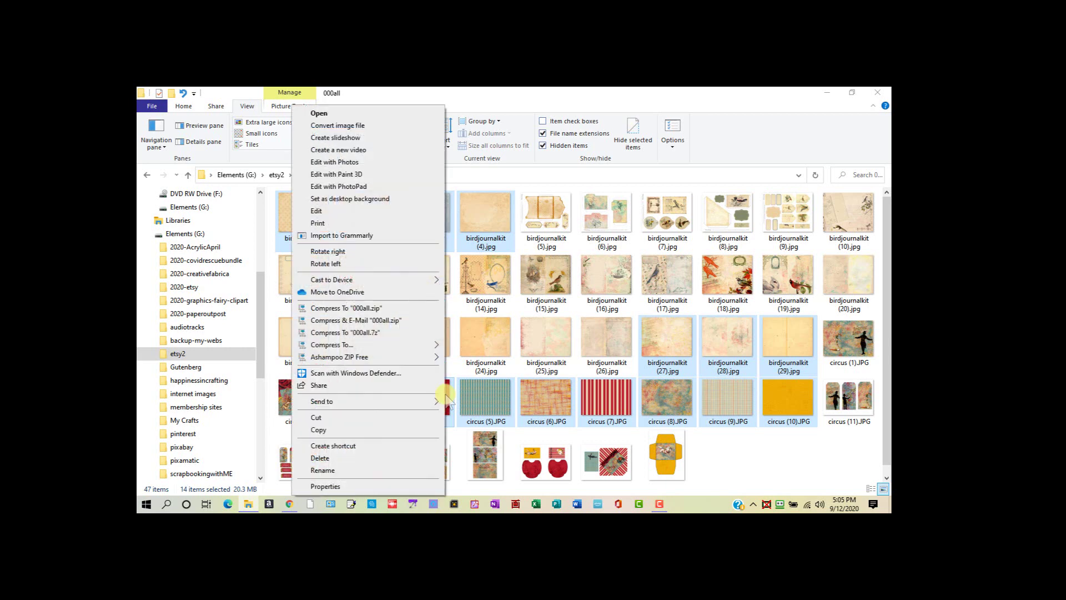
pyautogui.click(407, 431)
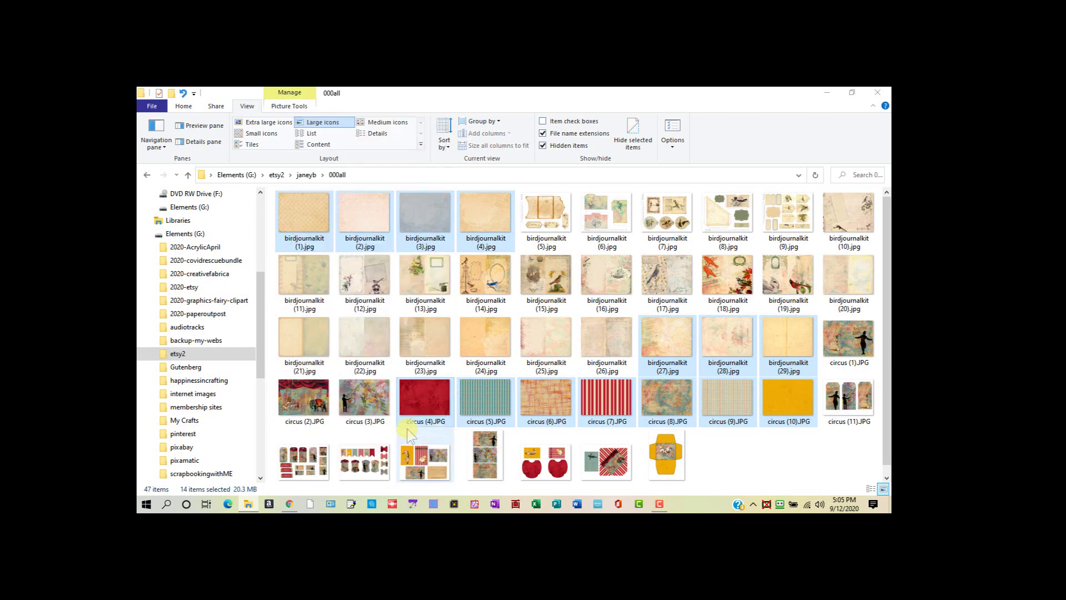
# Step: Paste the copied background images into the 000backgrounds folder inside janeyb
pyautogui.click(307, 176)
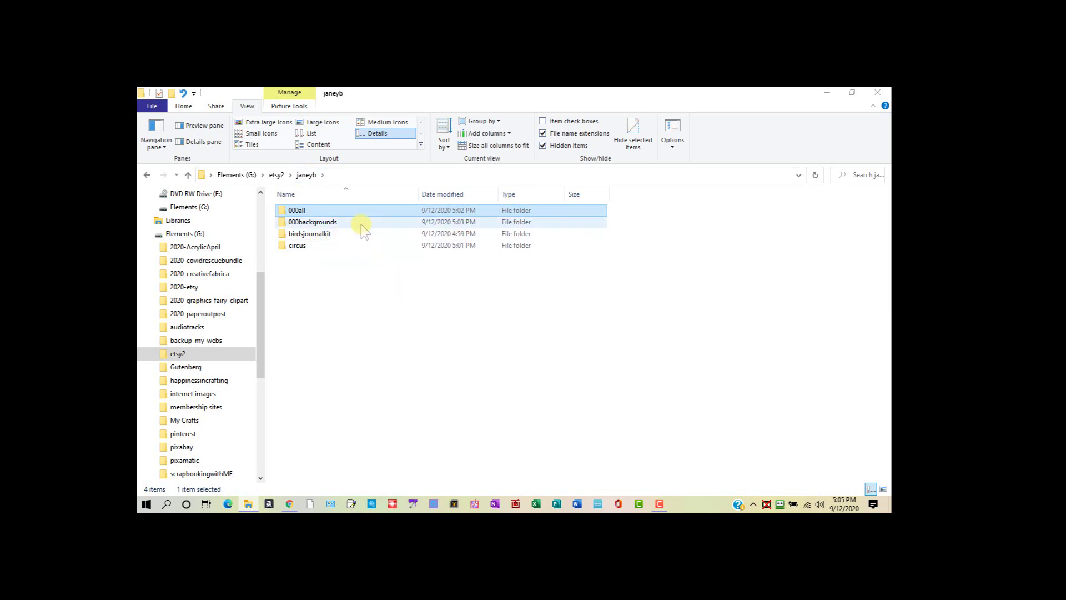
pyautogui.doubleClick(362, 225)
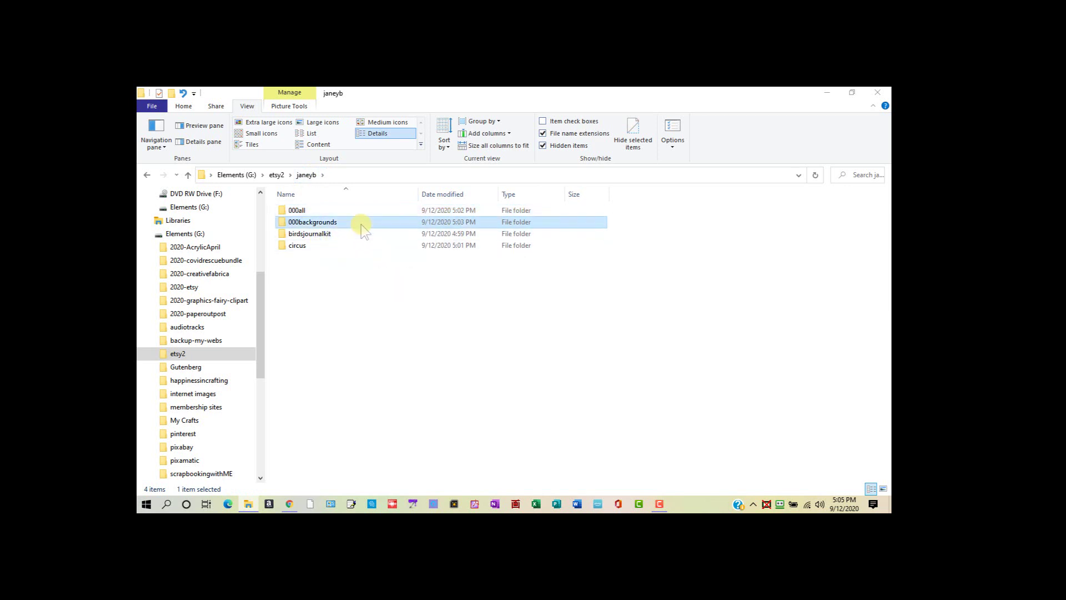
pyautogui.rightClick(408, 292)
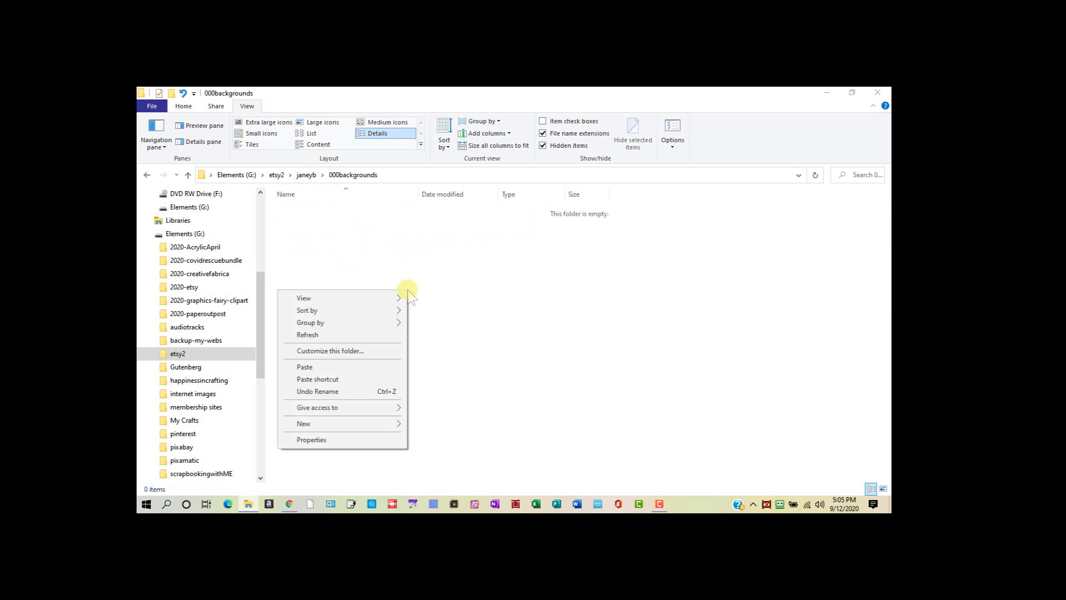
pyautogui.click(400, 369)
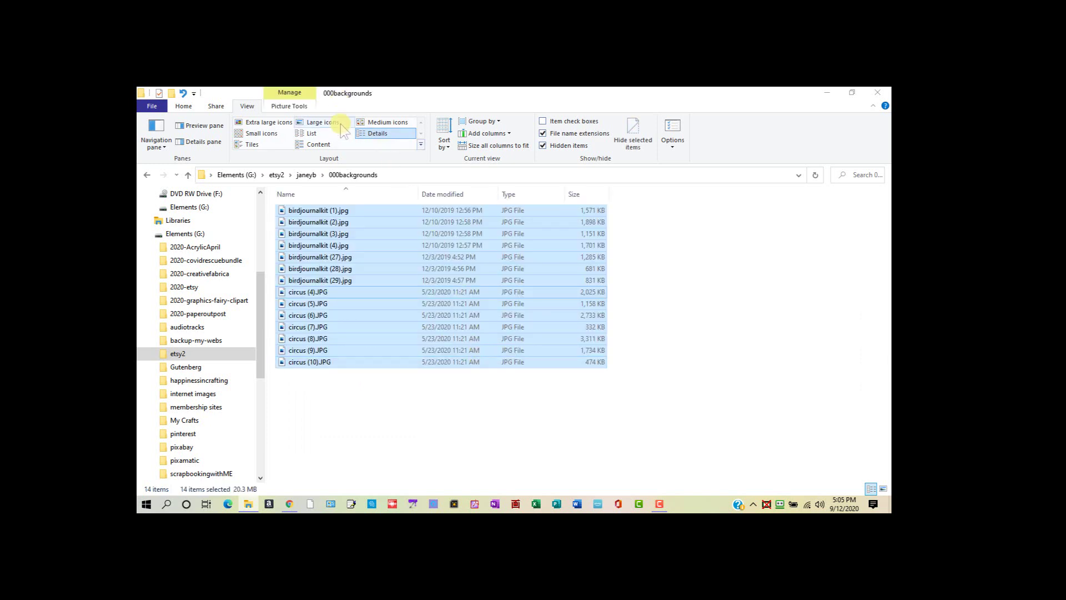
# Step: Review the pasted background images as large icons and return to the janeyb folder
pyautogui.click(321, 122)
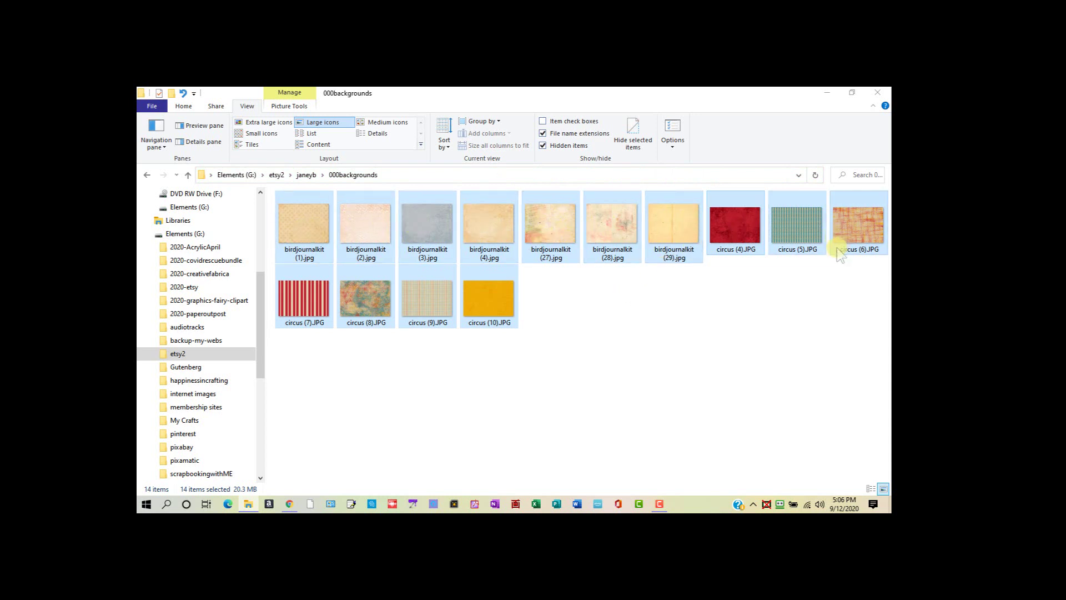
pyautogui.click(609, 317)
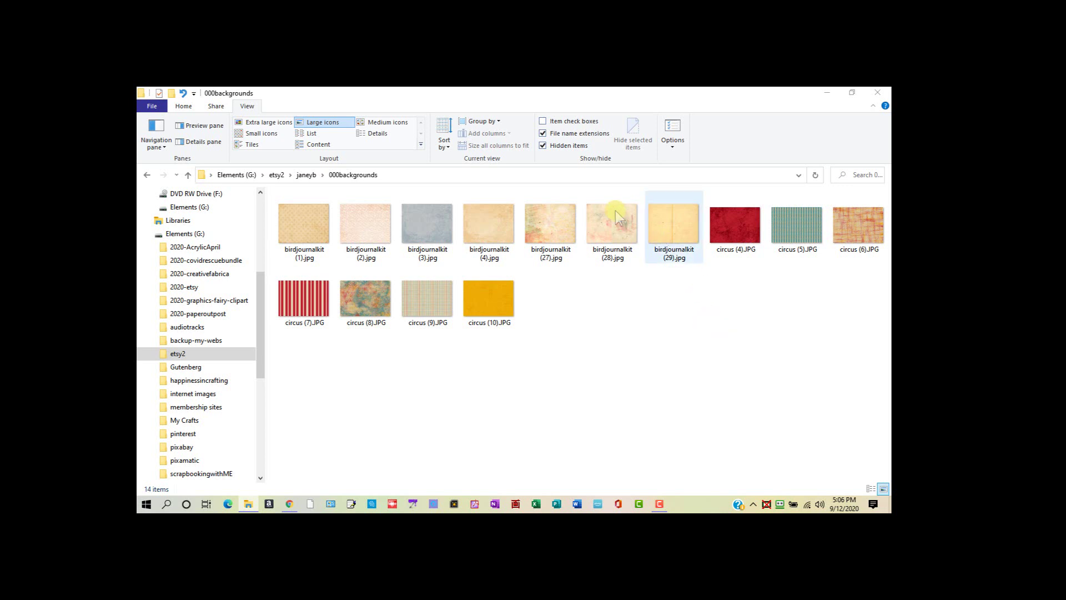
pyautogui.click(311, 177)
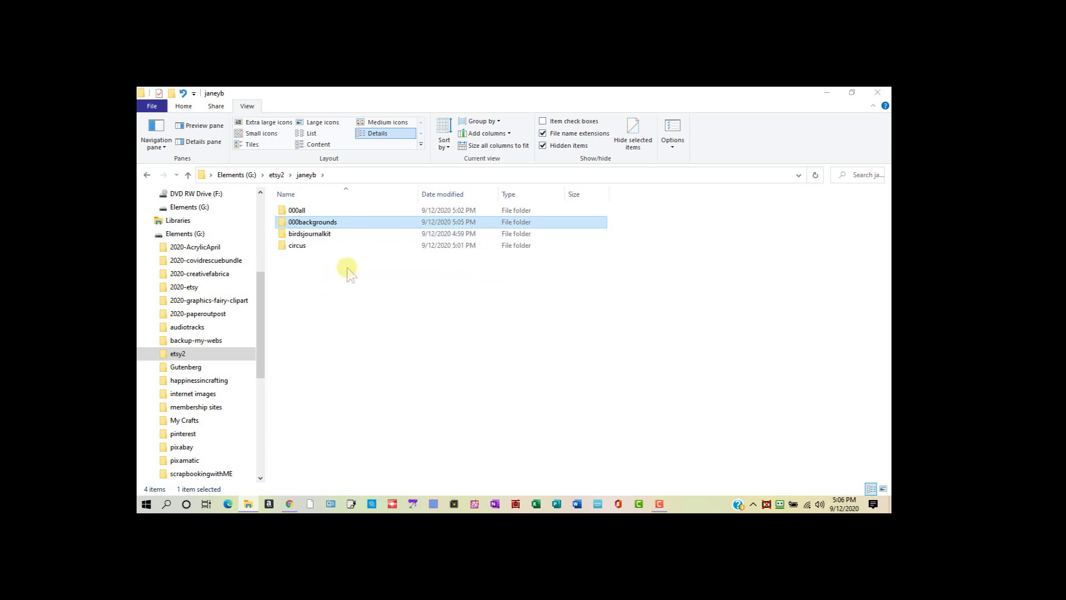
# Step: Open the janeyb folder inside 2020-etsy and look through its list of kit folders and zip files
pyautogui.click(227, 288)
pyautogui.doubleClick(303, 257)
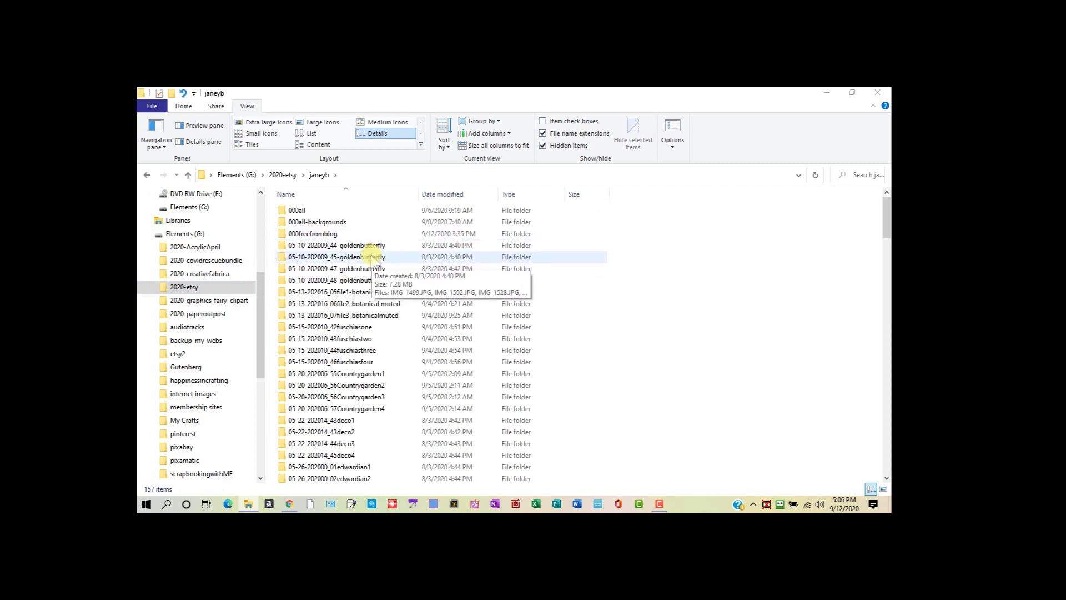
pyautogui.scroll(-2, 377, 245)
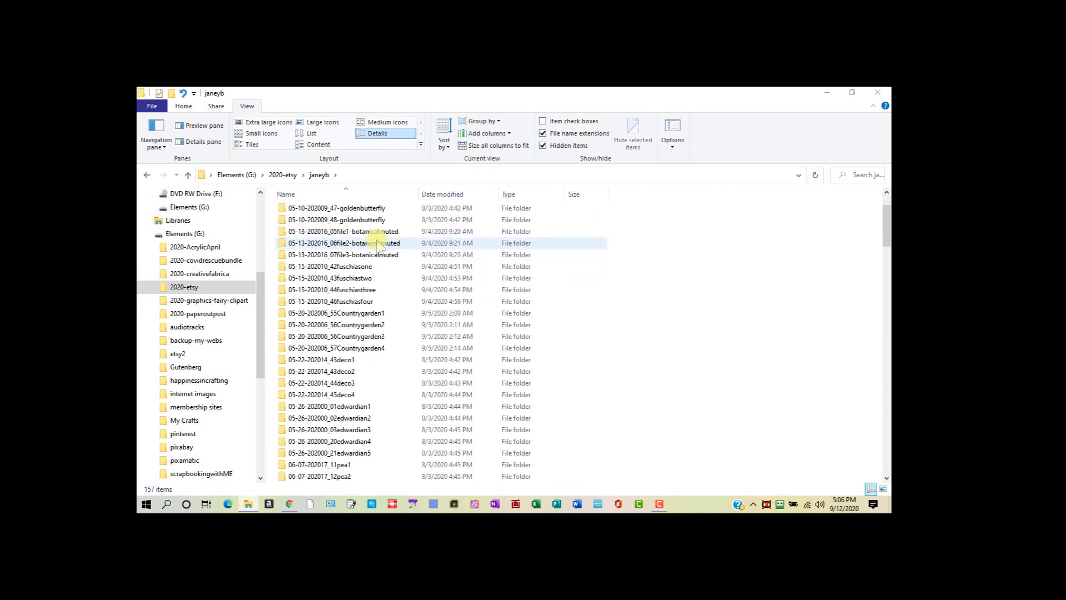
pyautogui.scroll(-15, 377, 245)
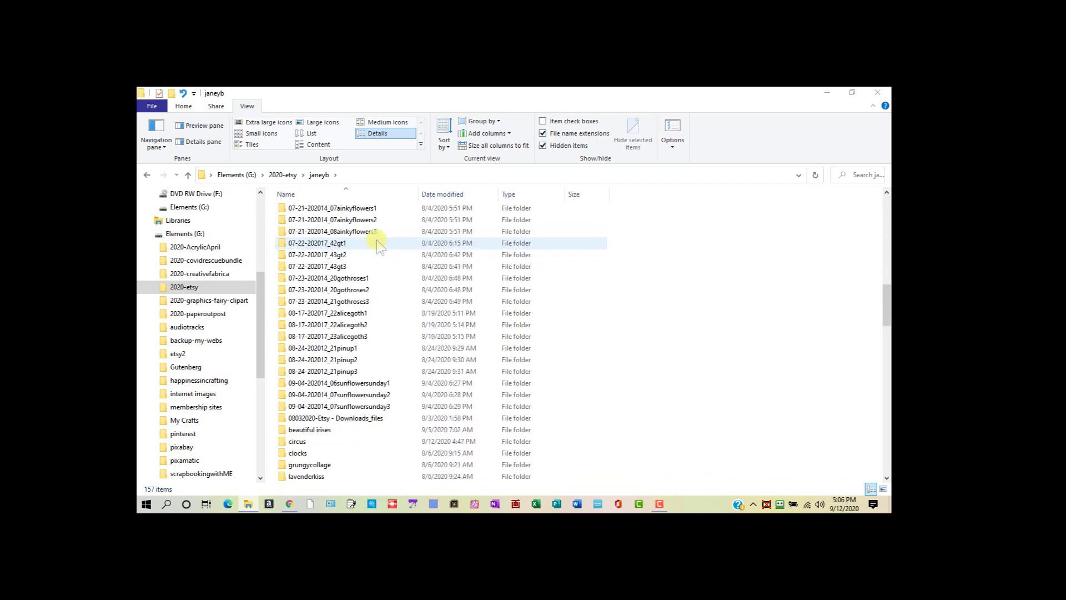
pyautogui.scroll(-3, 378, 245)
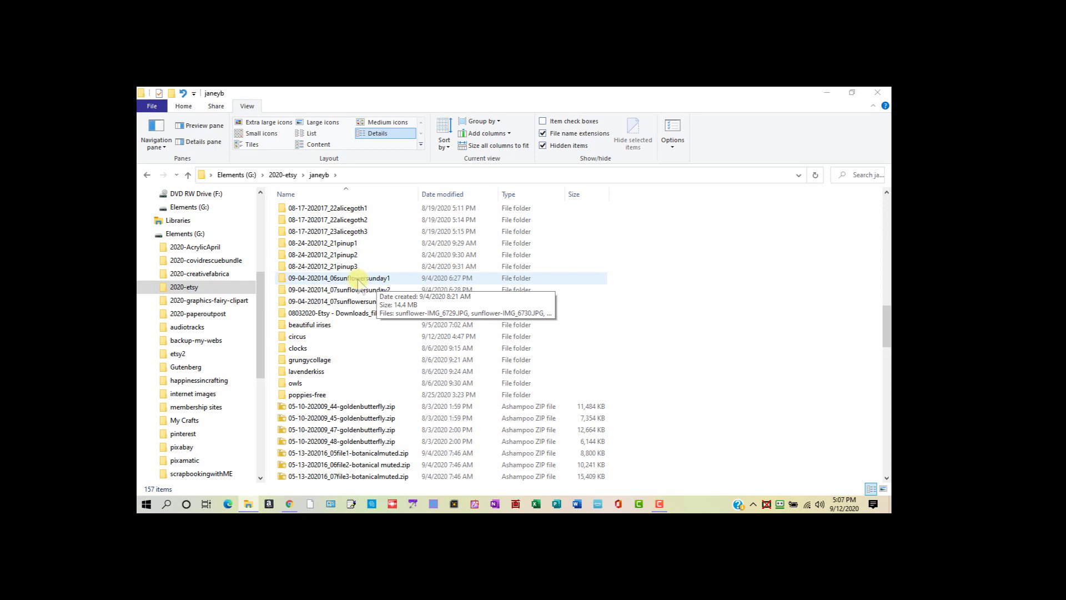
pyautogui.scroll(5, 378, 280)
pyautogui.scroll(2, 382, 281)
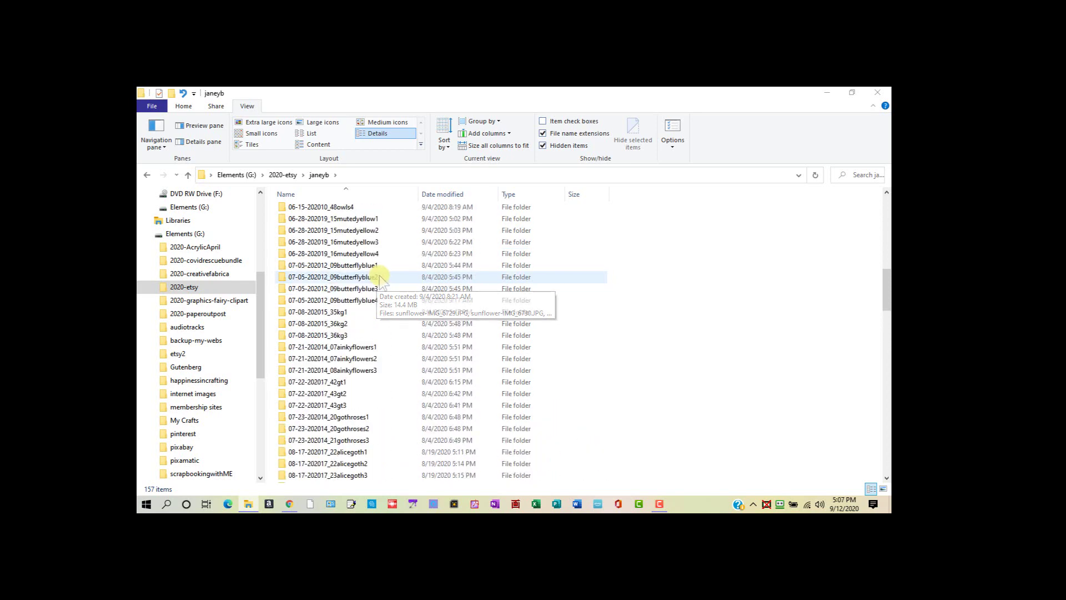
pyautogui.scroll(4, 382, 280)
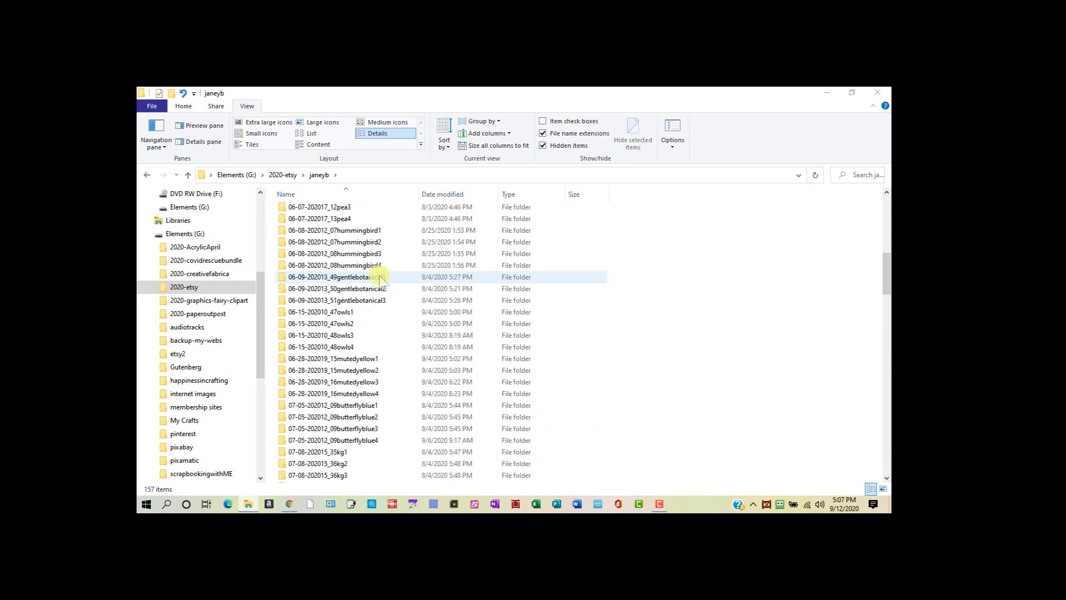
pyautogui.scroll(5, 382, 280)
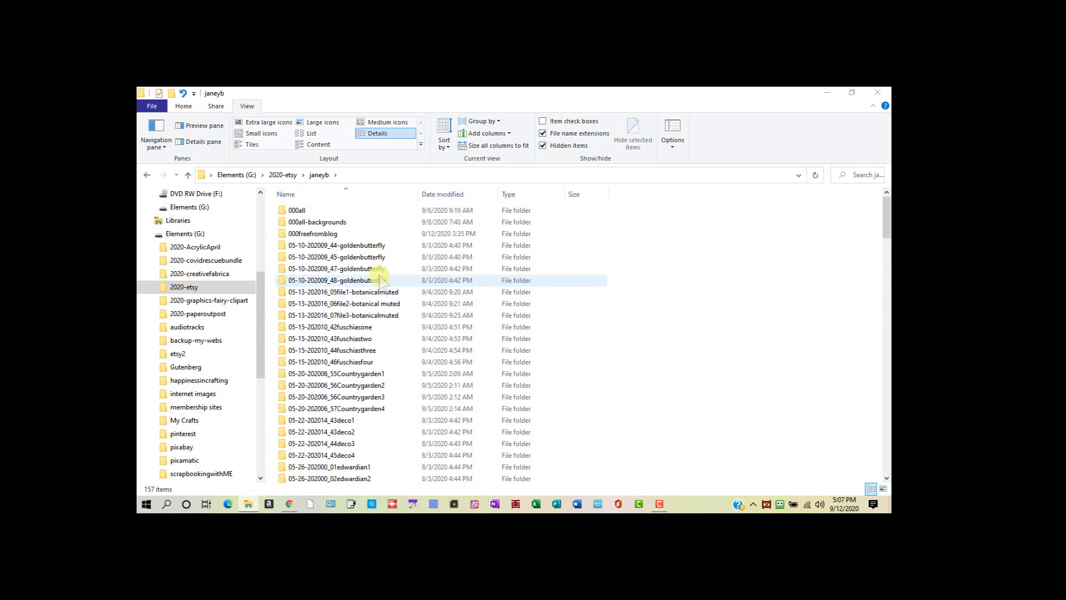
# Step: Open the 000all folder inside 2020-etsy's janeyb folder and browse its collected kit images
pyautogui.click(356, 211)
pyautogui.doubleClick(356, 211)
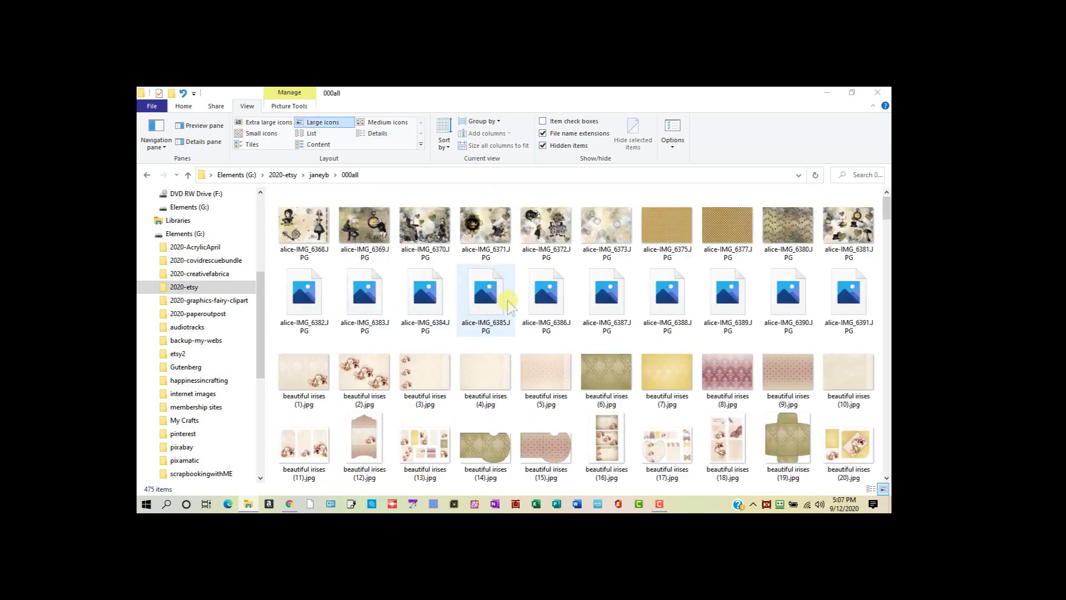
pyautogui.scroll(-10, 542, 282)
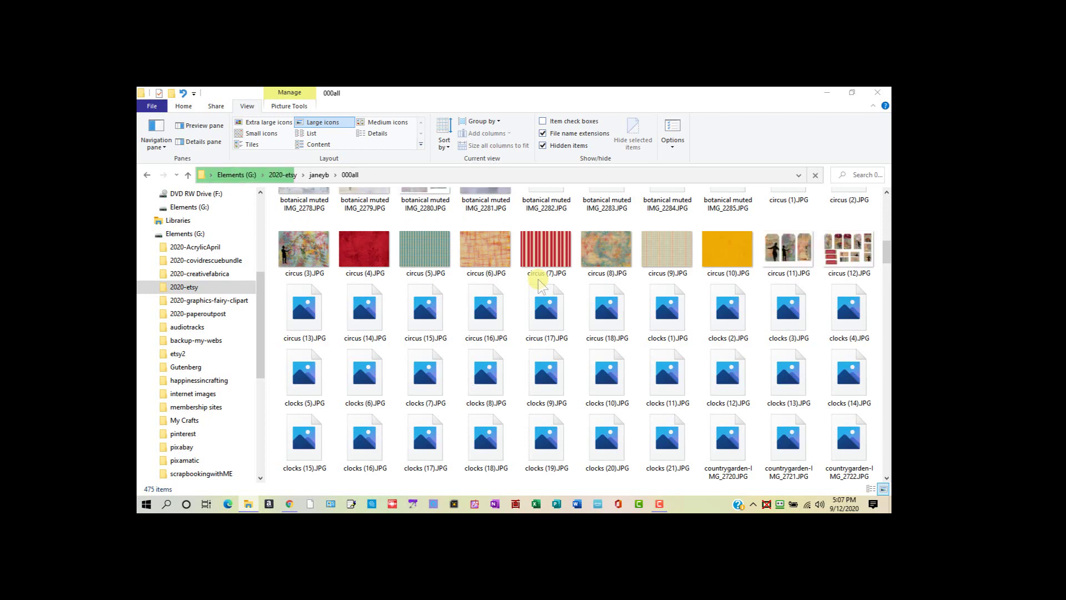
# Step: Look through the clocks, countrygarden, deco, edwardian and fuscia kit images in 2020-etsy's 000all folder
pyautogui.scroll(-3, 543, 282)
pyautogui.scroll(-3, 545, 281)
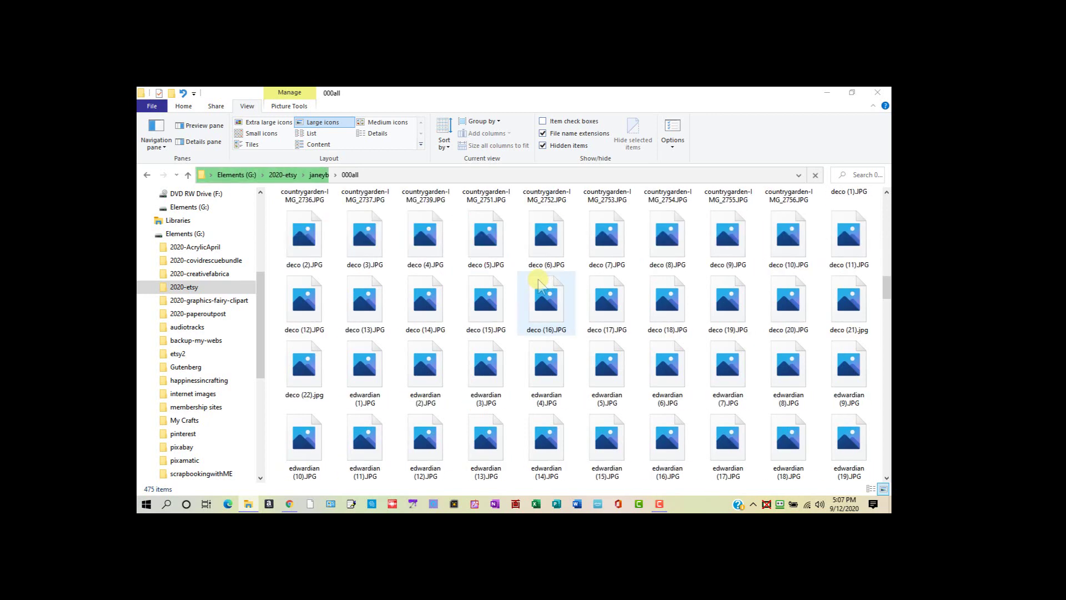
pyautogui.scroll(-3, 544, 281)
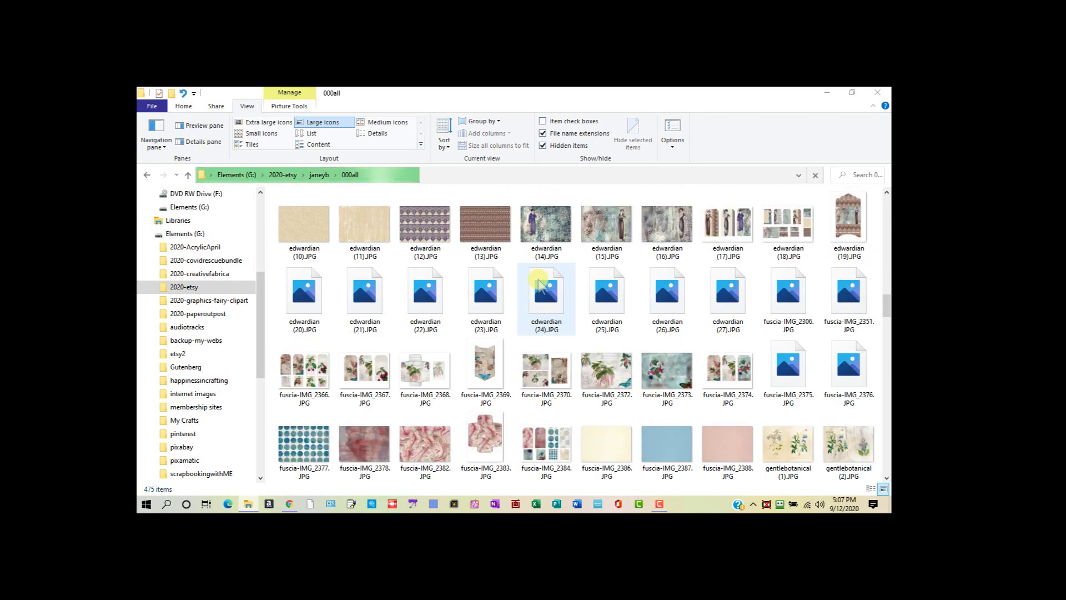
pyautogui.scroll(3, 541, 284)
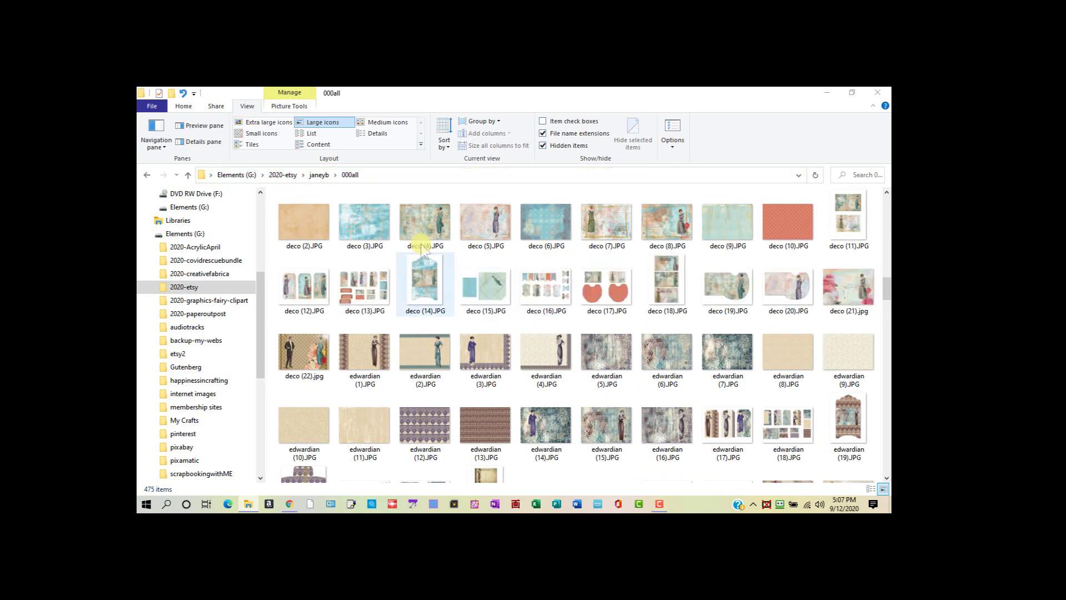
# Step: Open the janeyb folder inside etsy2 on the Elements (G:) drive and go over its birdsjournalkit, circus, 000backgrounds and 000all folders
pyautogui.click(233, 174)
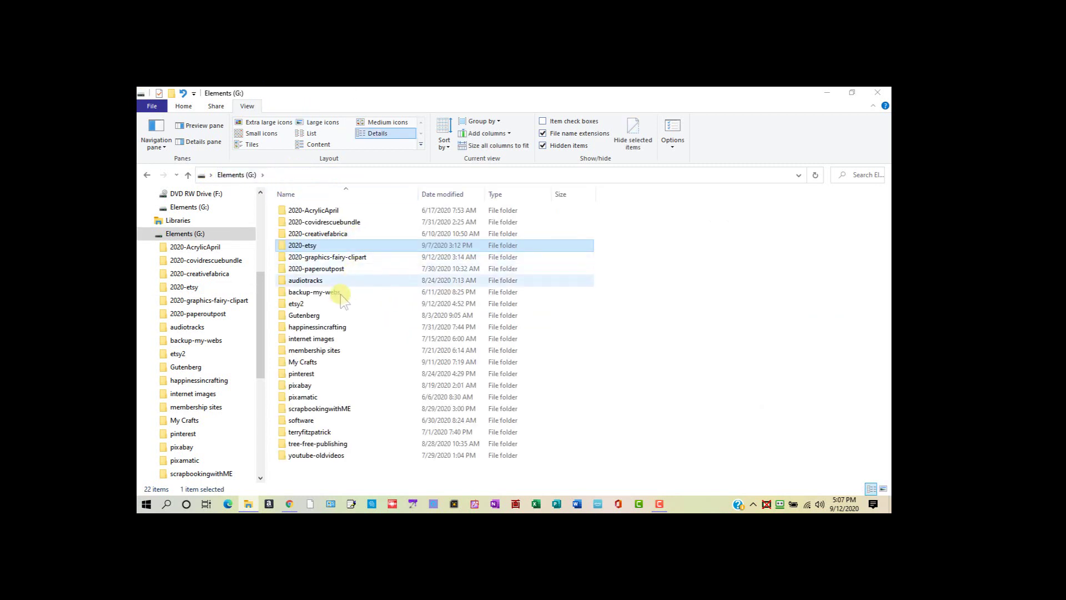
pyautogui.doubleClick(340, 305)
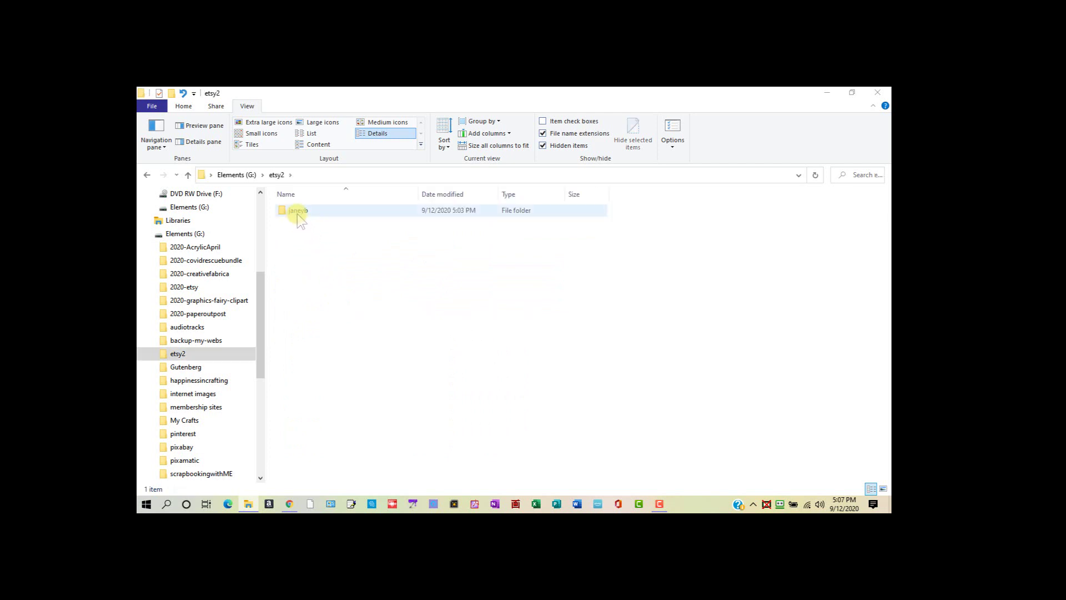
pyautogui.doubleClick(299, 214)
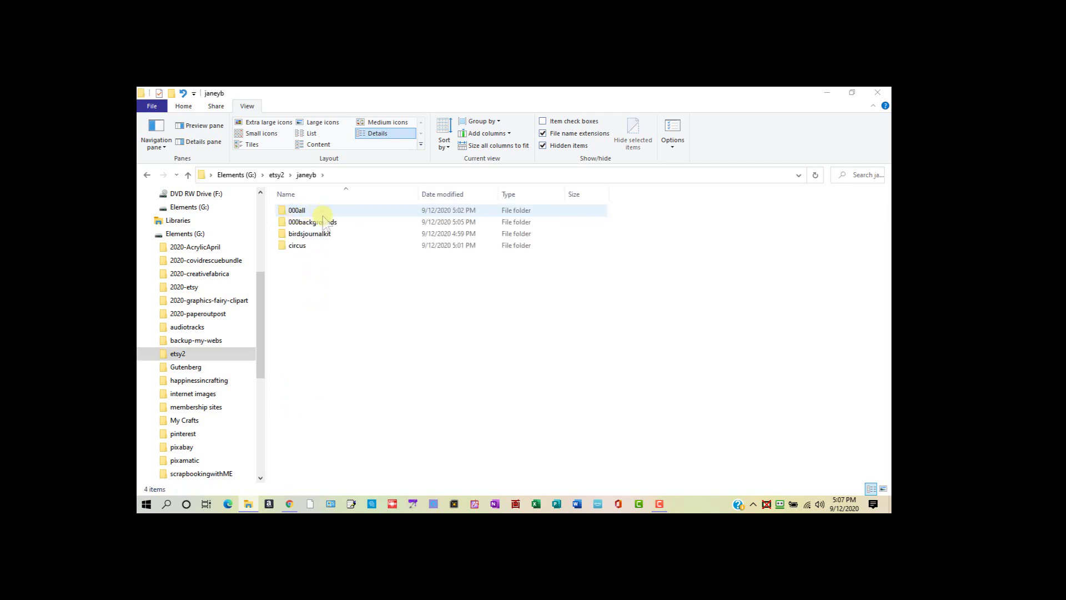
pyautogui.click(309, 233)
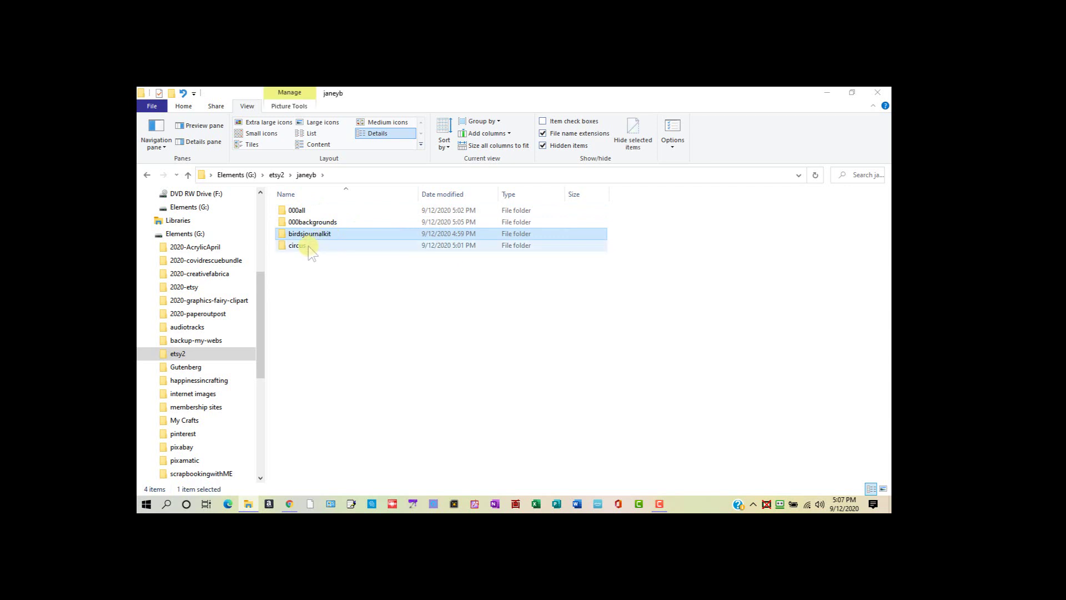
pyautogui.click(310, 247)
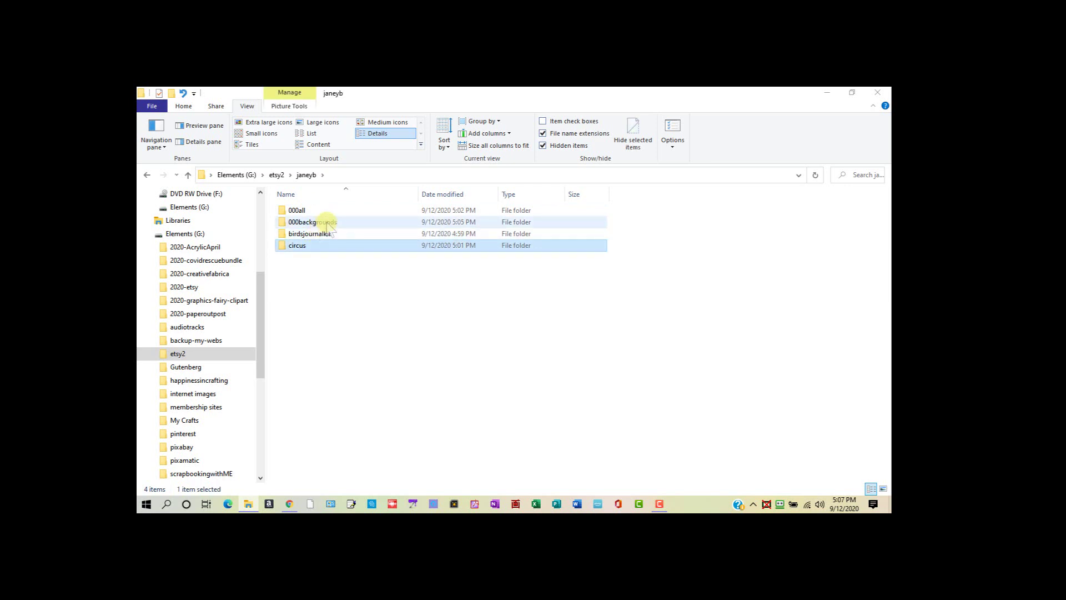
pyautogui.click(328, 223)
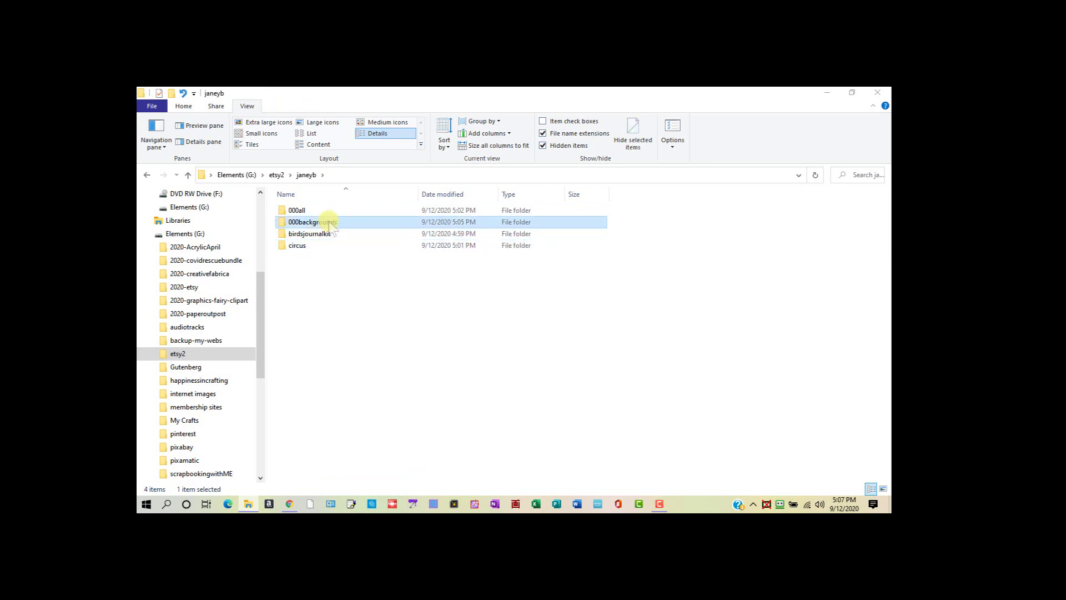
pyautogui.click(338, 210)
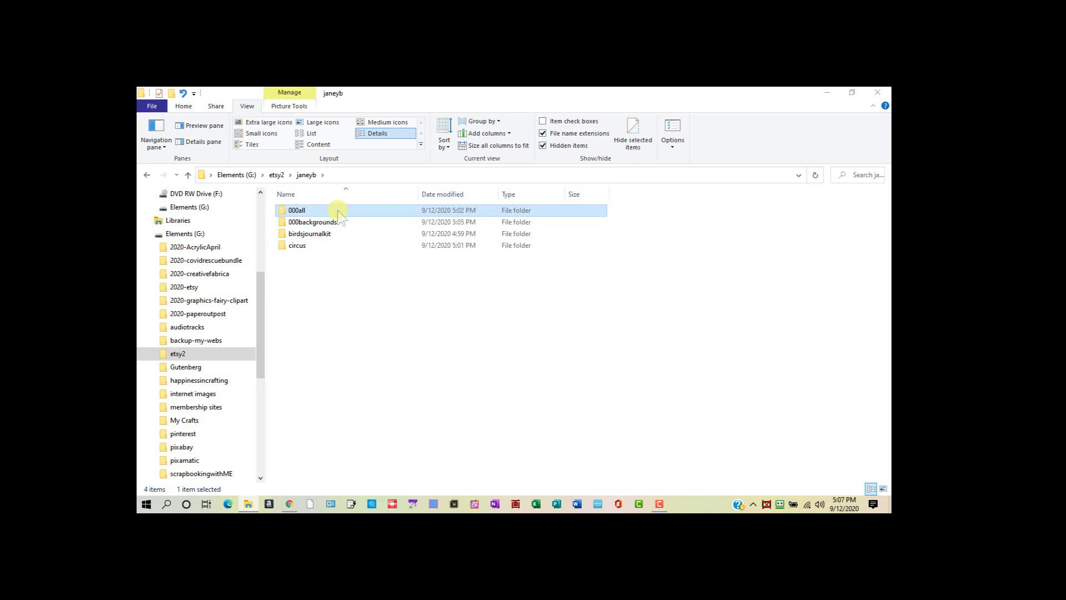